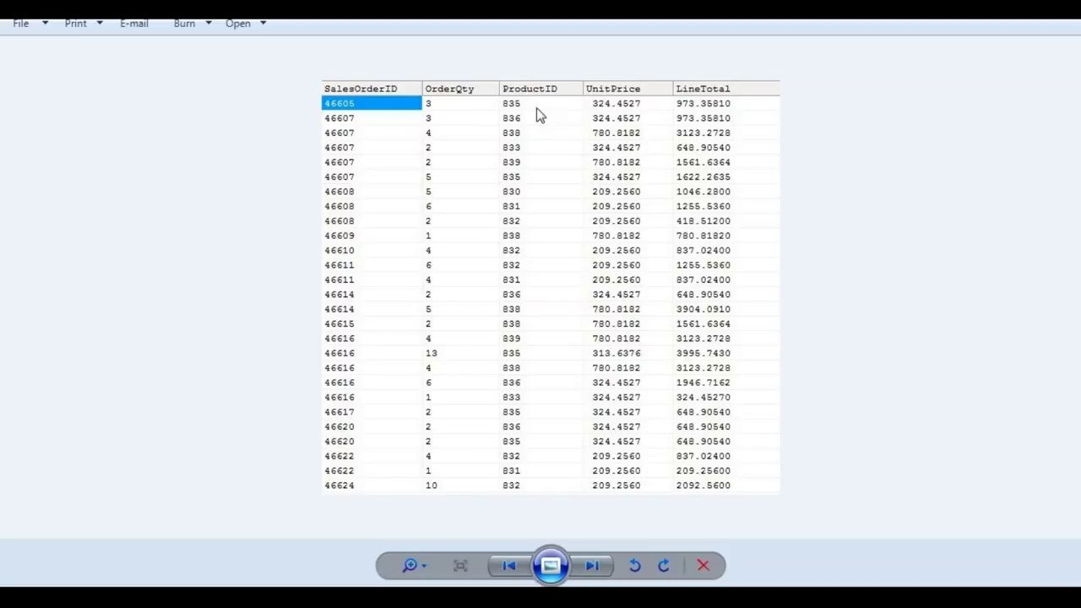
# Switch to the Final_Rep.jpg image to view the target report layout
pyautogui.moveTo(220, 596)
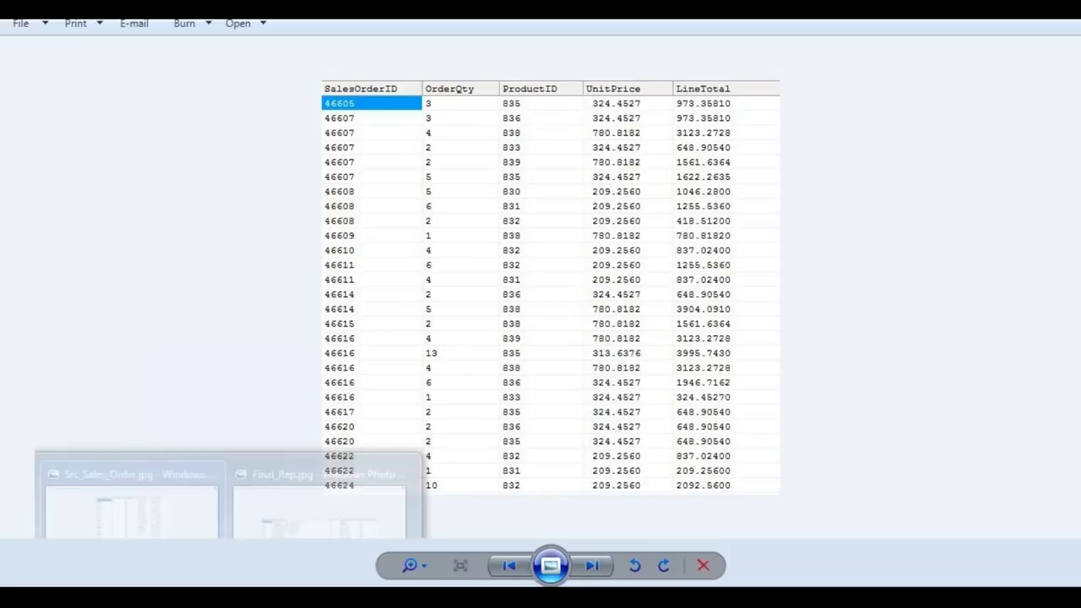
pyautogui.click(321, 528)
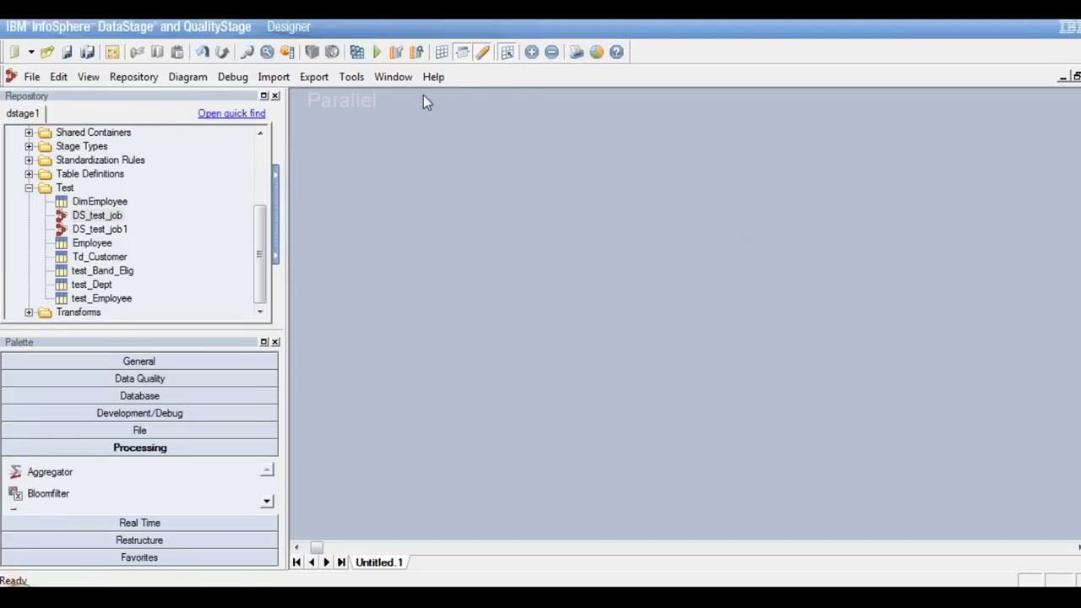
# Bring up the DS_test_job1 job, move Seq_Src_SalesOrder slightly down and left, and level the end of its lnk_inp_sales link
pyautogui.click(395, 77)
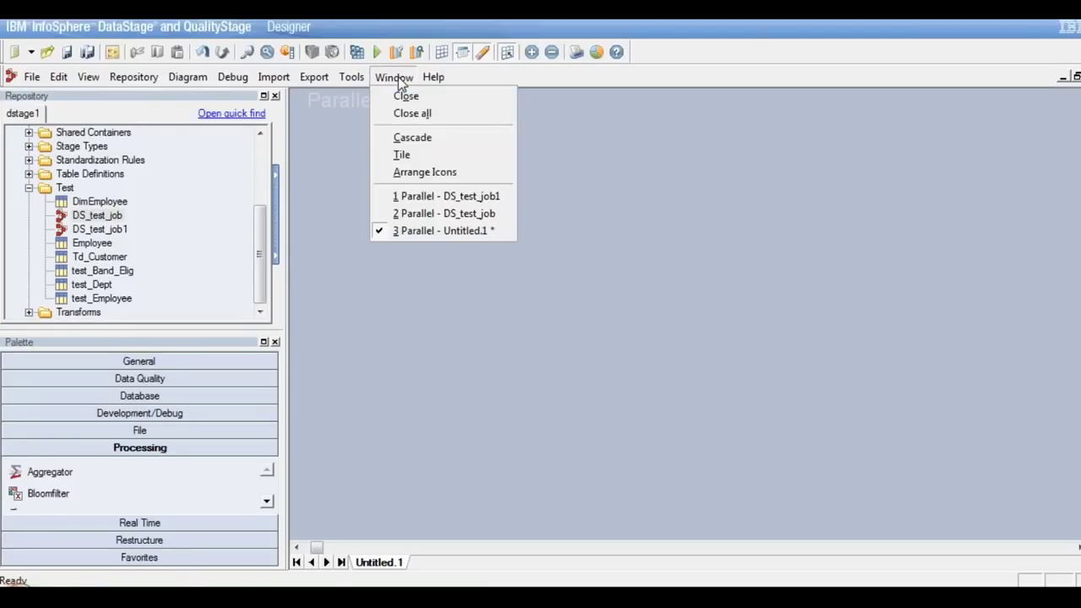
pyautogui.click(426, 197)
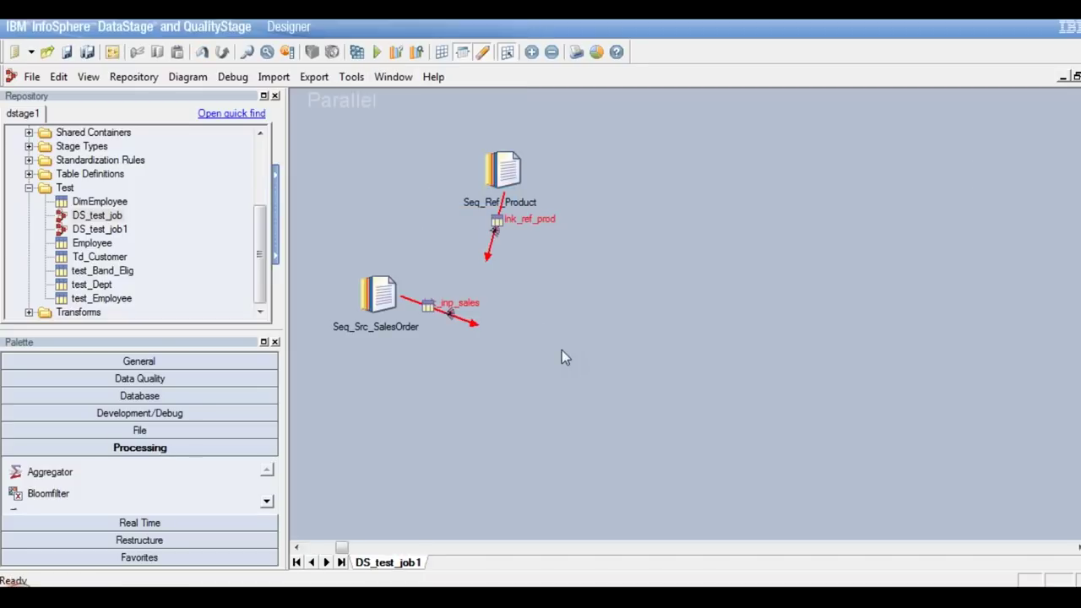
pyautogui.click(379, 295)
pyautogui.moveTo(359, 313); pyautogui.dragTo(359, 314)
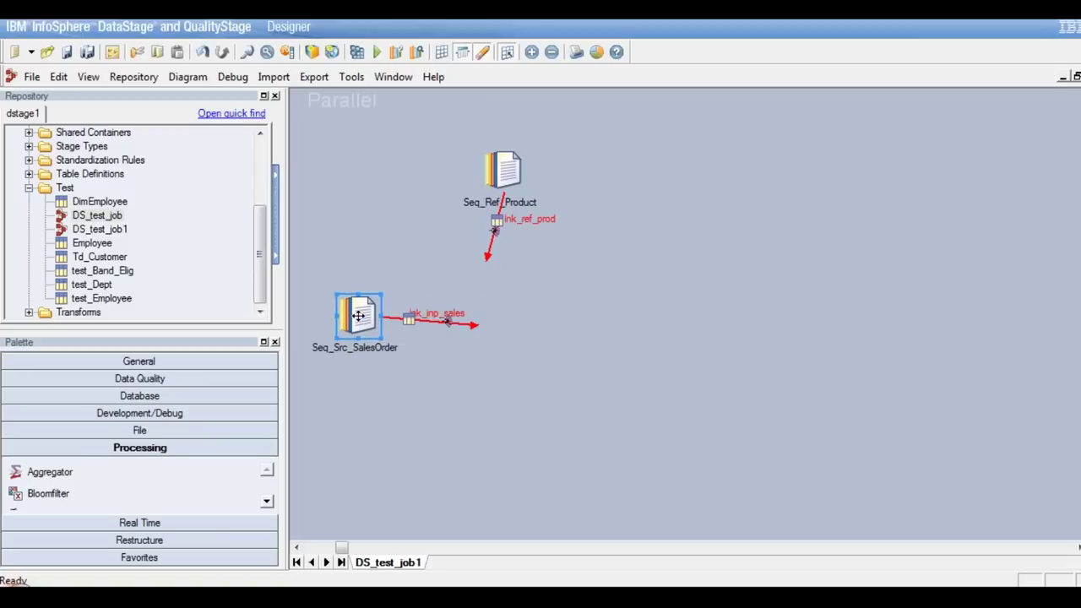
pyautogui.click(479, 327)
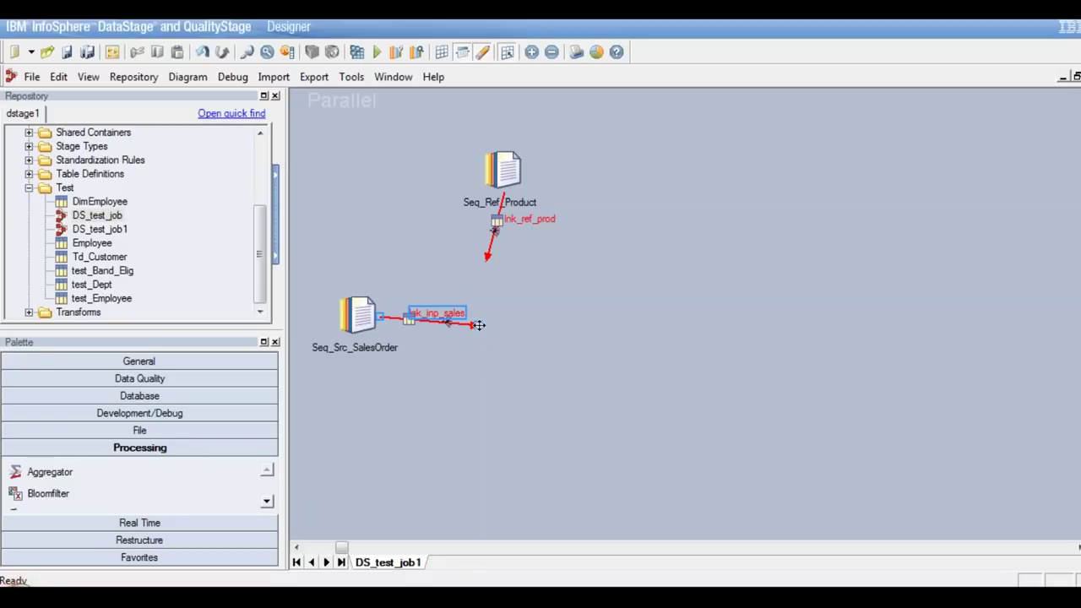
pyautogui.moveTo(480, 315); pyautogui.dragTo(479, 313)
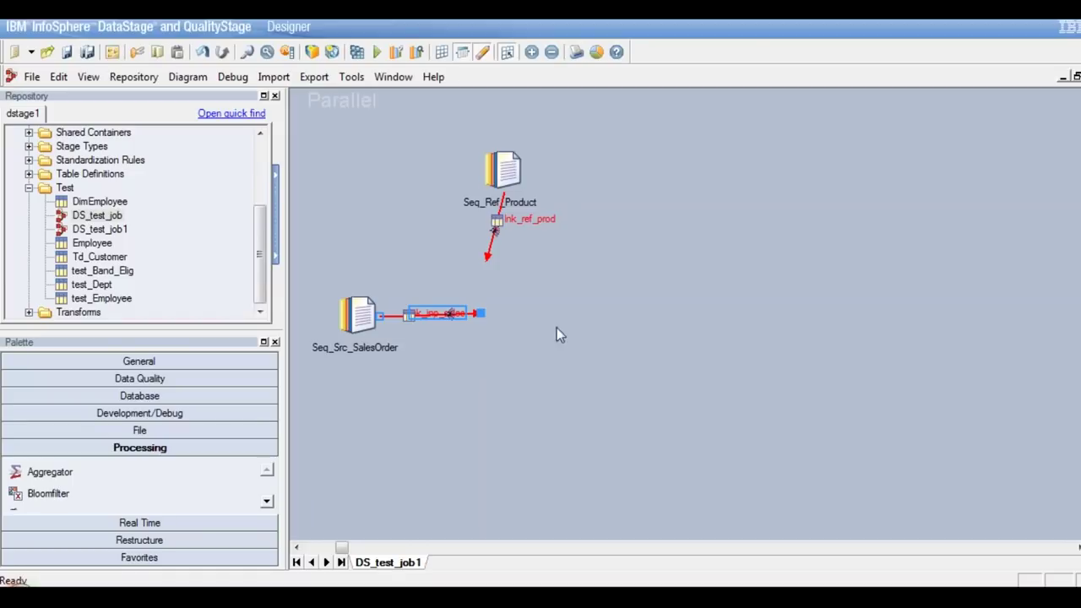
pyautogui.click(502, 263)
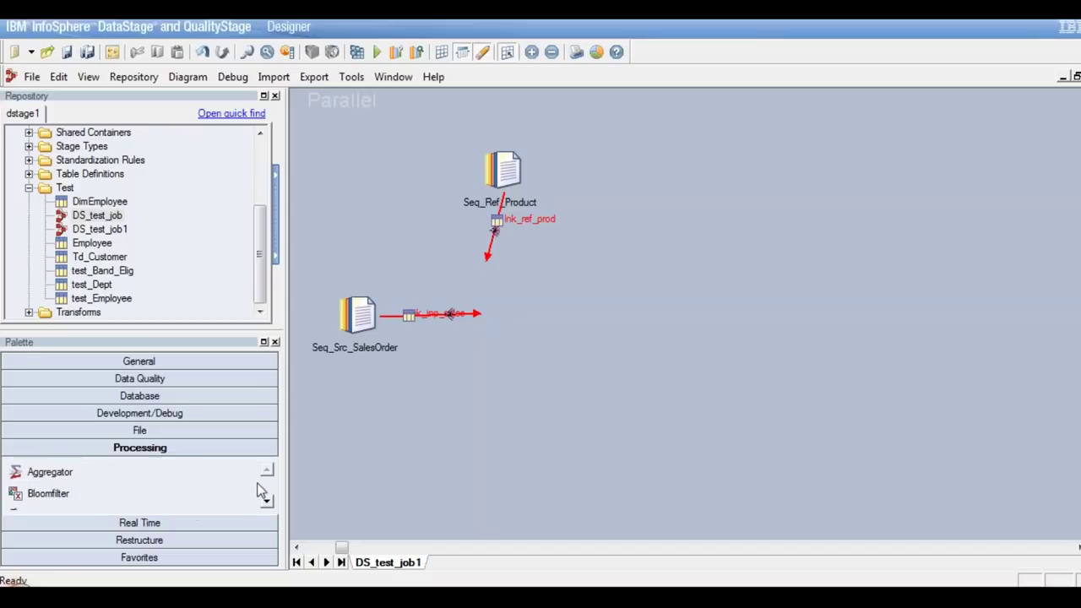
# Add a Lookup processing stage to the job canvas at the end of the lnk_inp_sales link
pyautogui.click(267, 502)
pyautogui.click(267, 503)
pyautogui.click(267, 503)
pyautogui.click(267, 503)
pyautogui.click(267, 502)
pyautogui.click(267, 503)
pyautogui.click(267, 503)
pyautogui.click(267, 502)
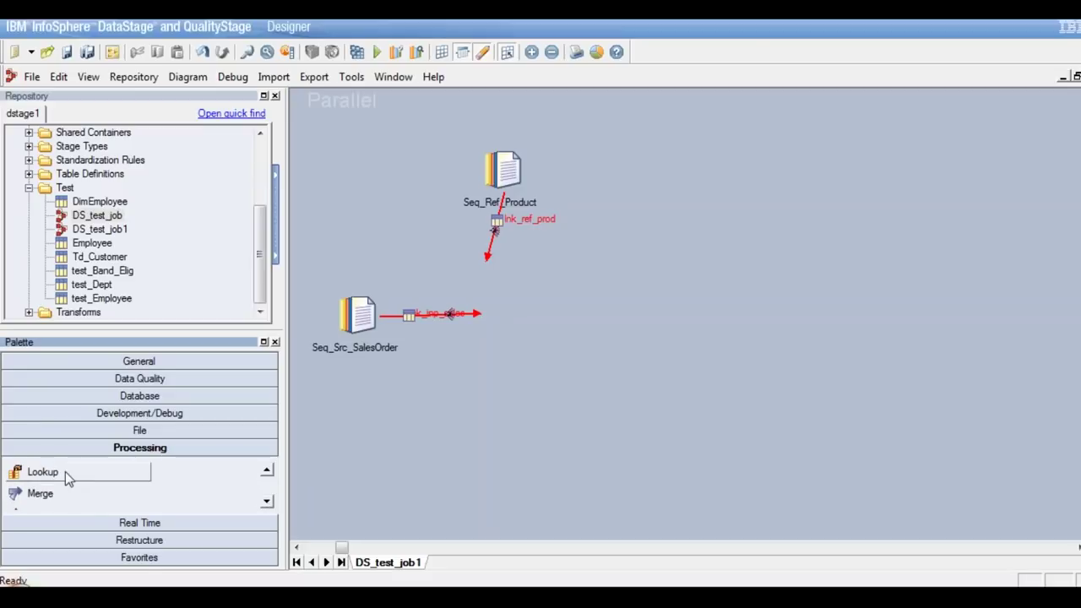
pyautogui.moveTo(65, 471); pyautogui.dragTo(499, 308)
# Attach the loose ends of the lnk_inp_sales and lnk_ref_prod links to the Lookup stage
pyautogui.click(487, 259)
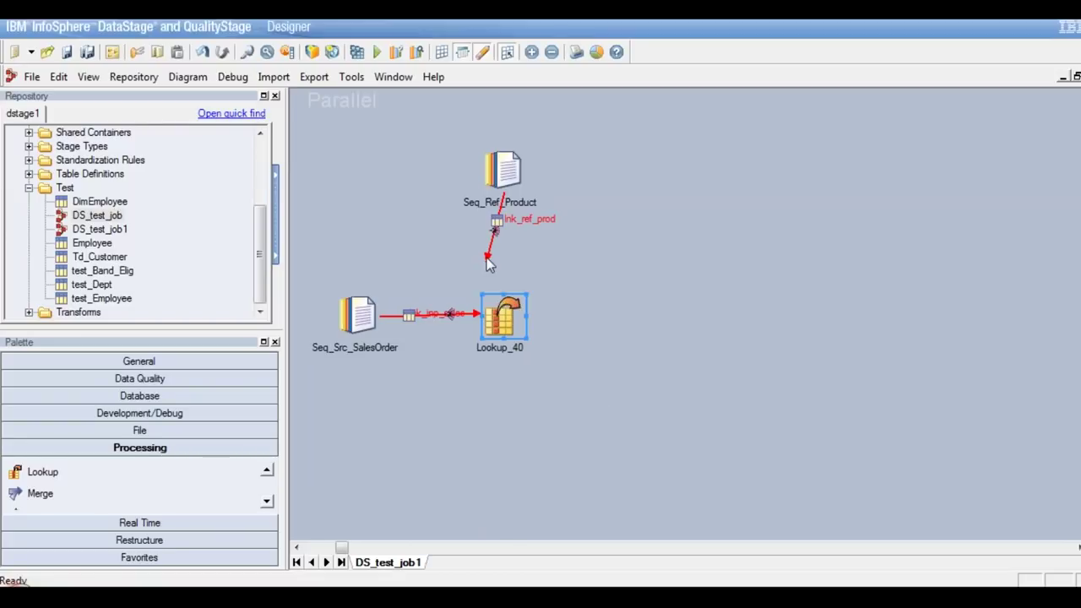
pyautogui.click(486, 315)
pyautogui.click(457, 314)
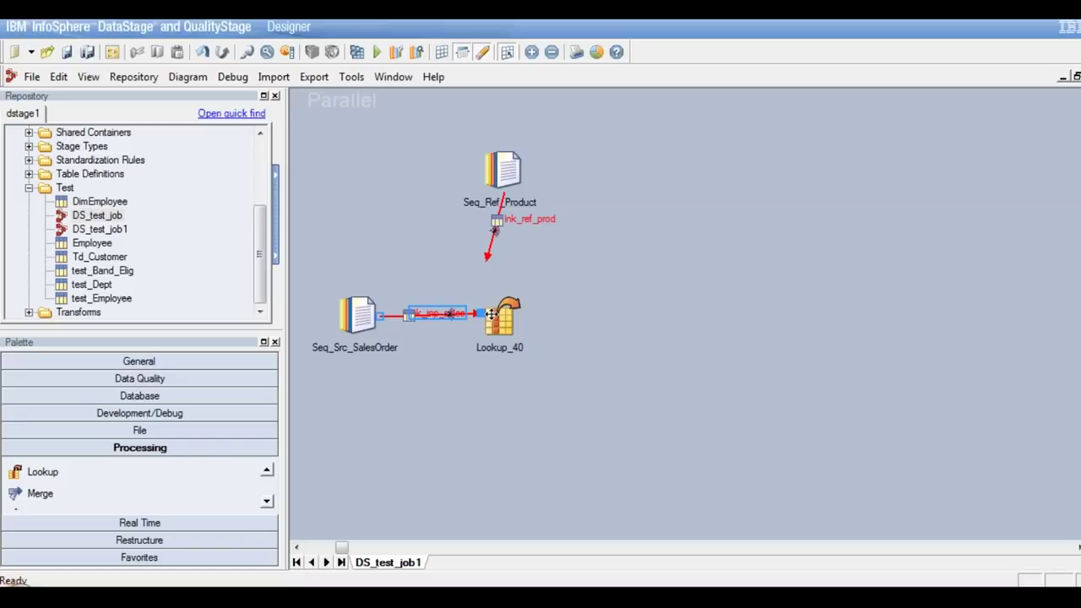
pyautogui.moveTo(486, 322); pyautogui.dragTo(498, 317)
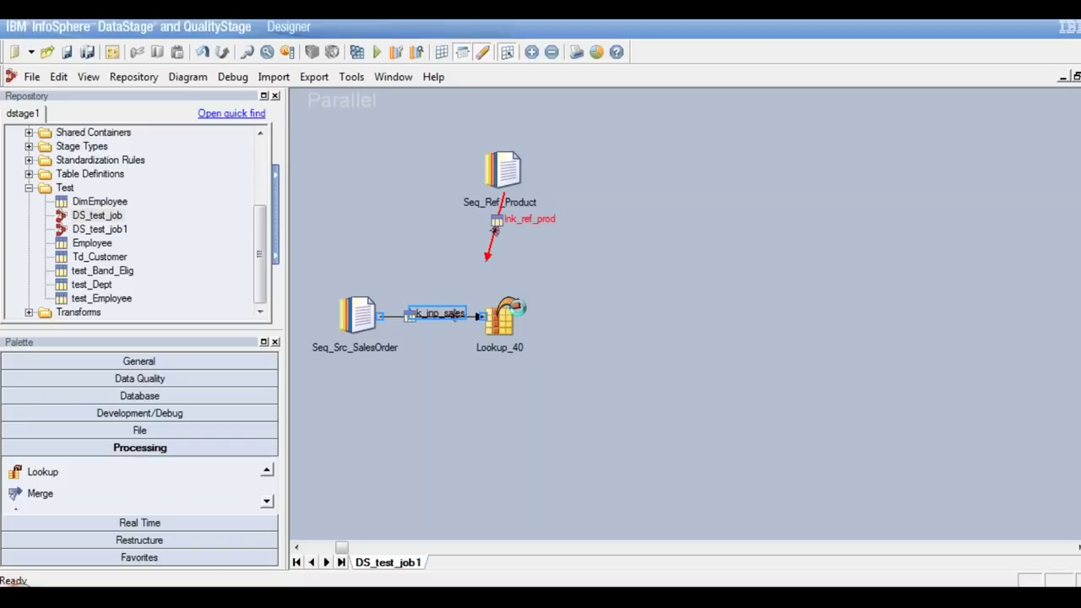
pyautogui.click(493, 265)
pyautogui.moveTo(487, 261); pyautogui.dragTo(500, 315)
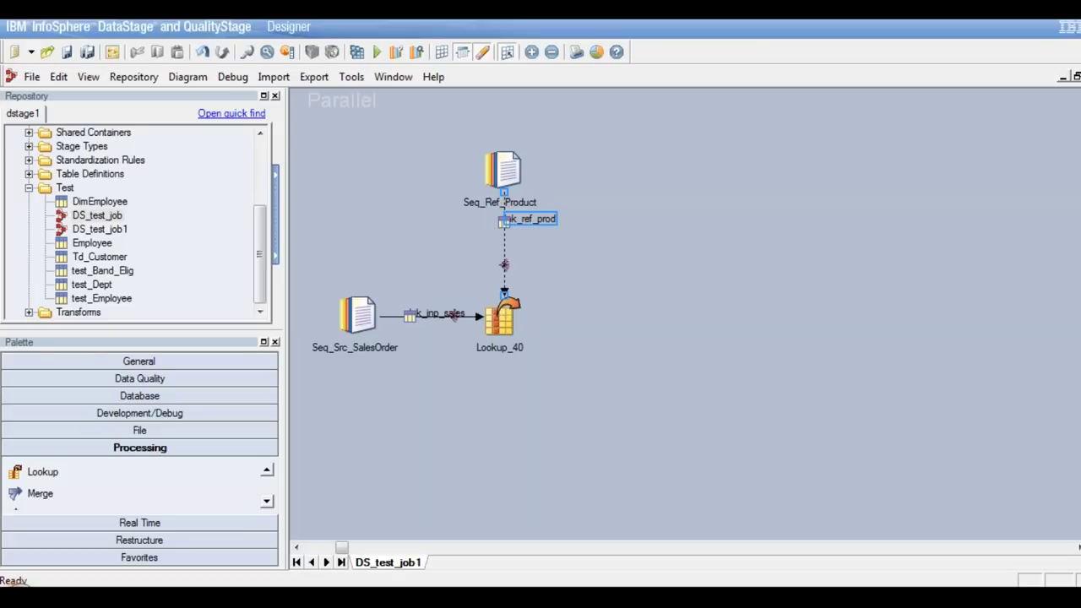
# Draw an output link rightward from the Lookup stage and open the stage's editor
pyautogui.moveTo(506, 314); pyautogui.dragTo(606, 311)
pyautogui.click(509, 322)
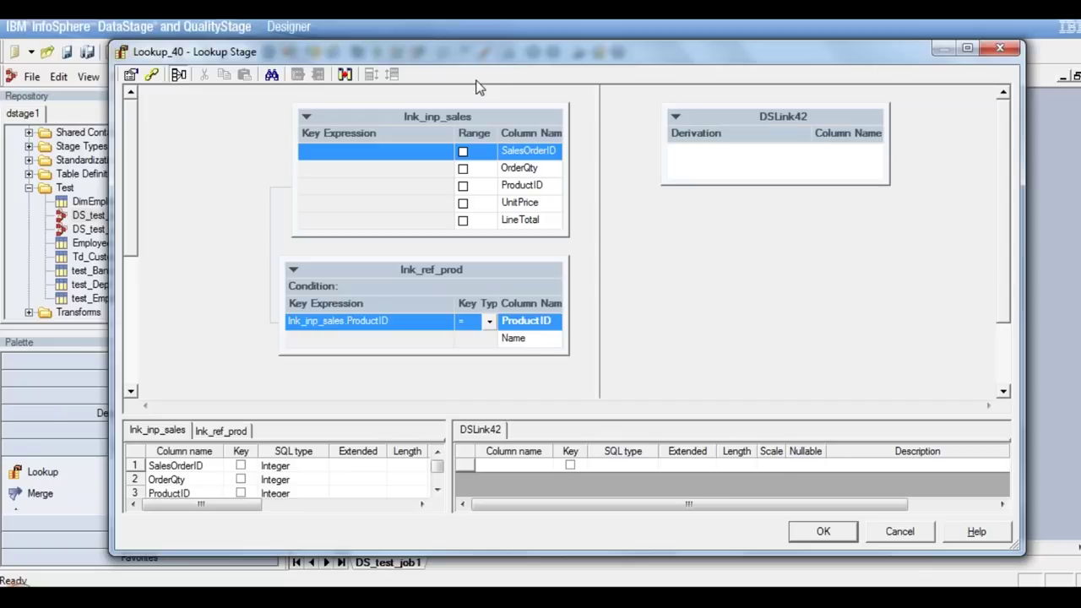
pyautogui.click(524, 185)
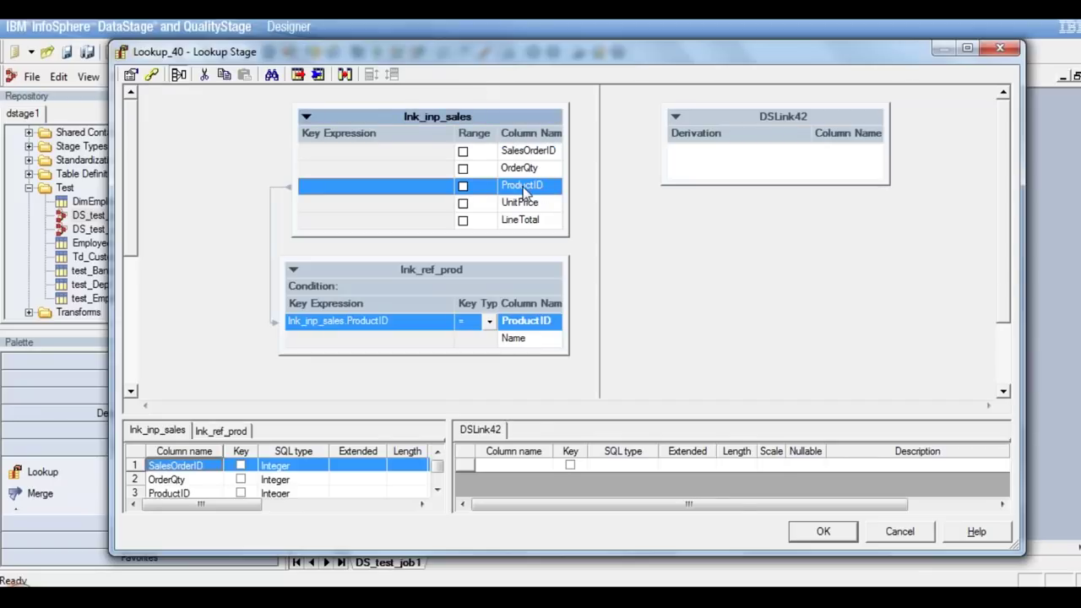
pyautogui.moveTo(523, 187); pyautogui.dragTo(342, 325)
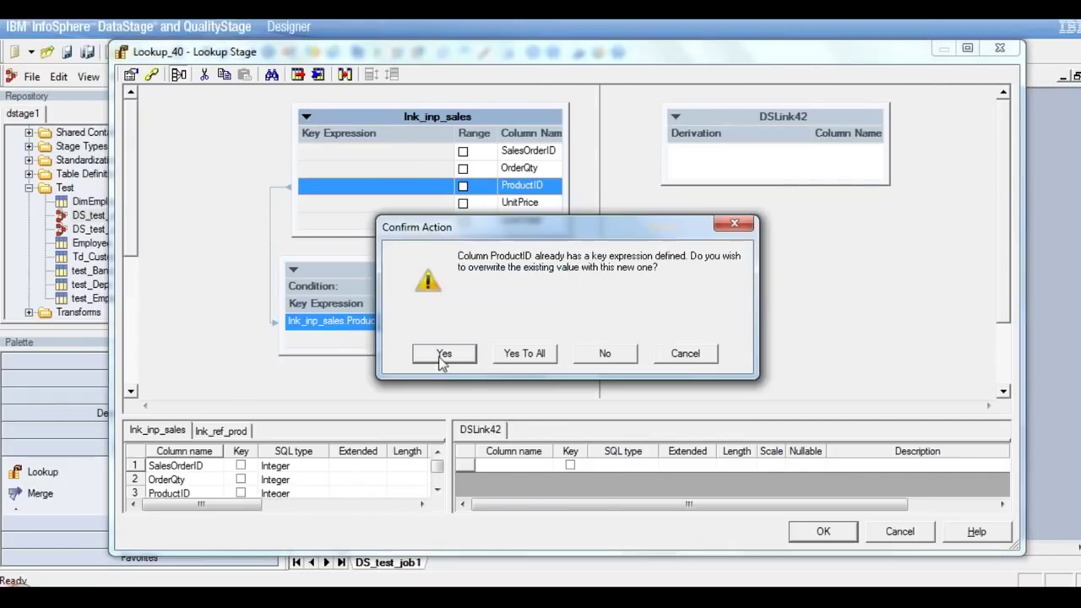
pyautogui.click(603, 358)
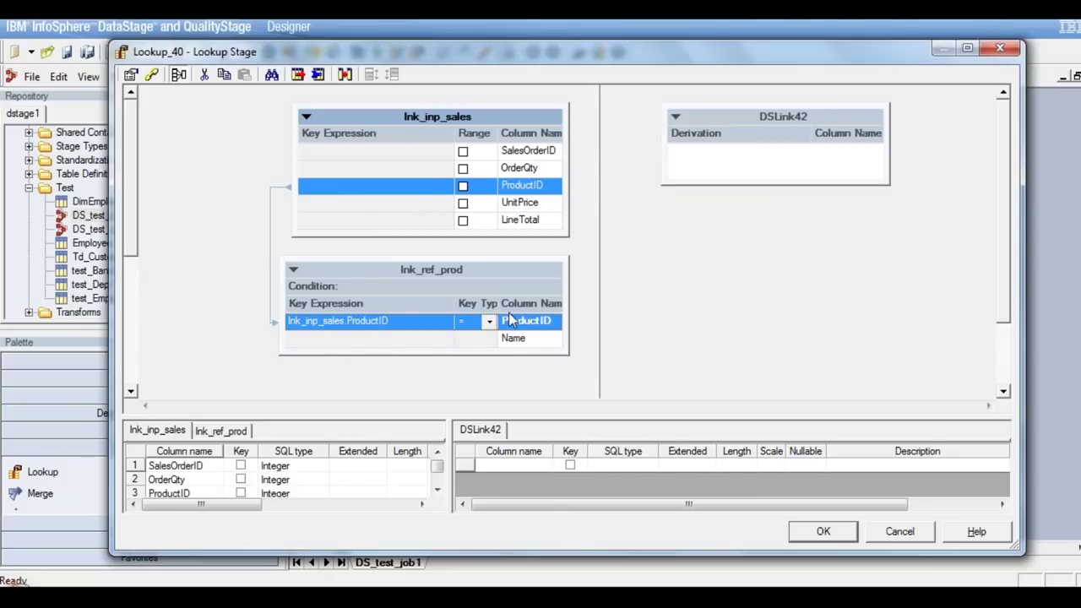
# Set the lookup failure action for the lnk_ref_prod link to Drop in the stage conditions
pyautogui.doubleClick(464, 283)
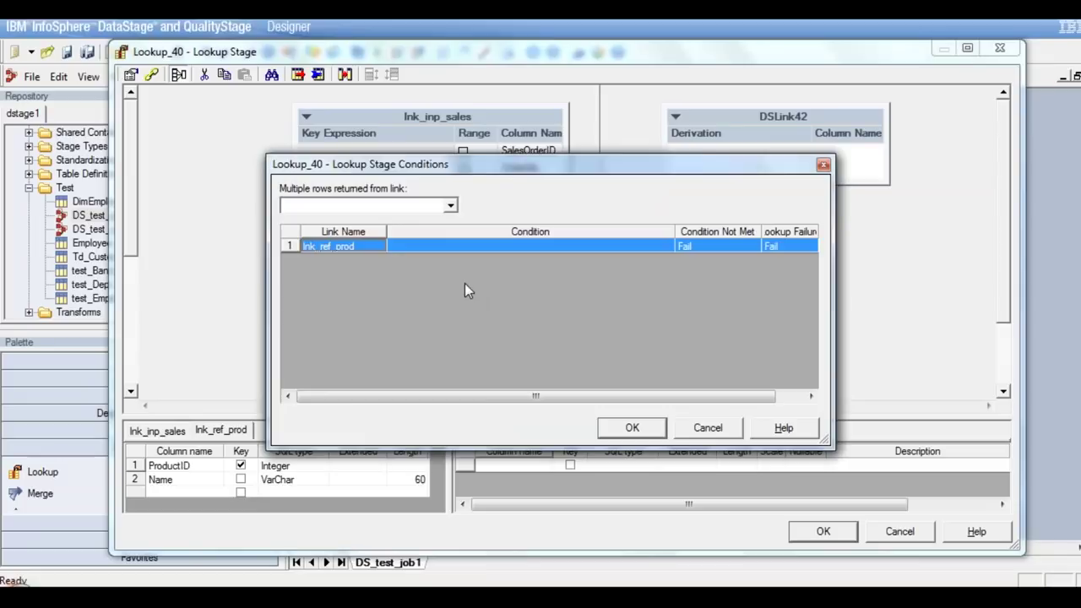
pyautogui.click(809, 247)
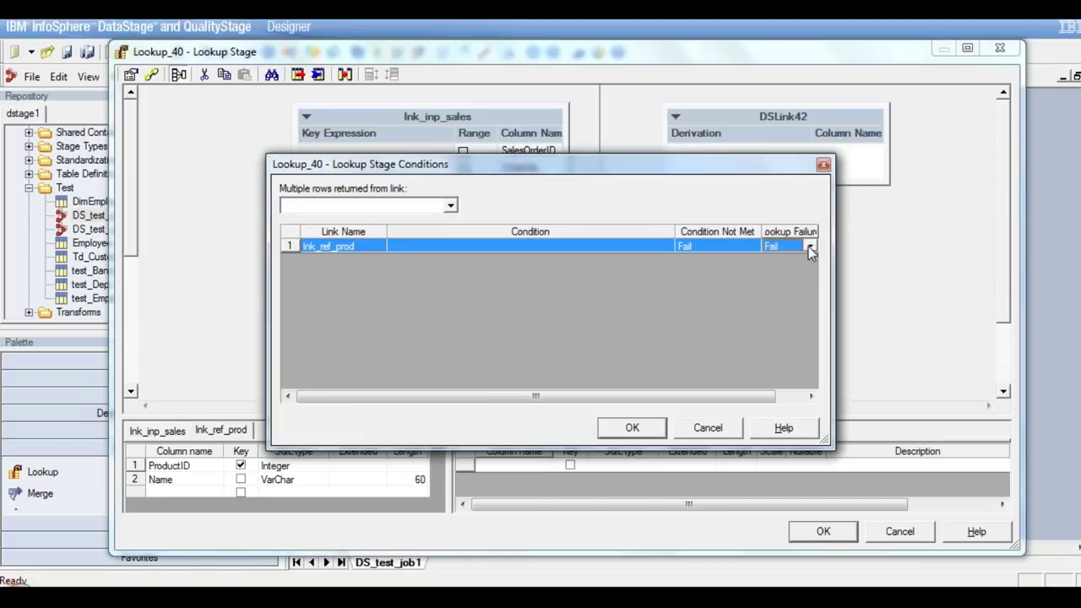
pyautogui.click(810, 246)
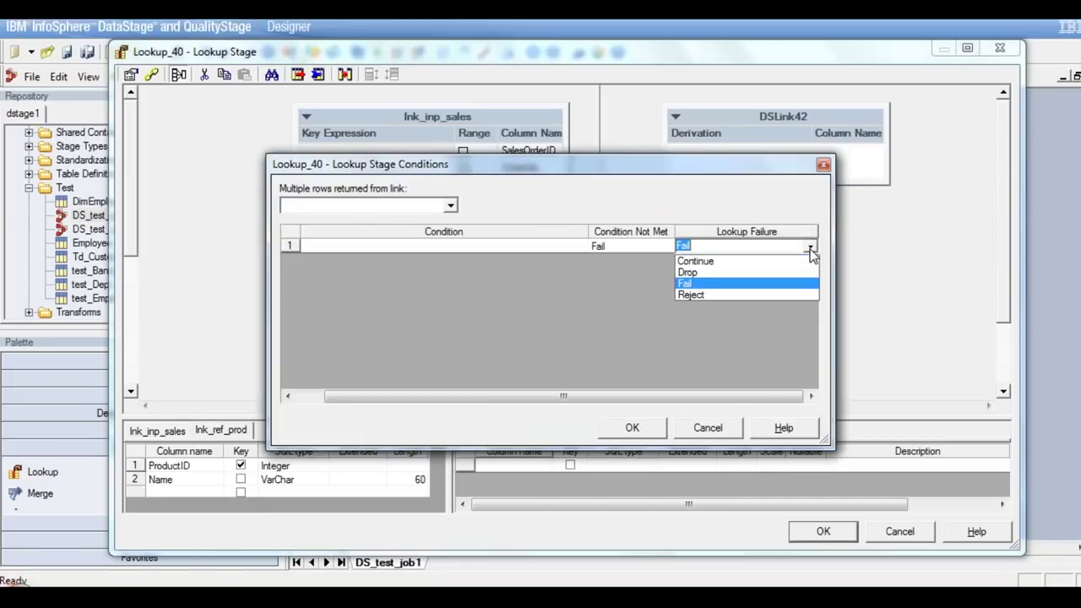
pyautogui.click(687, 275)
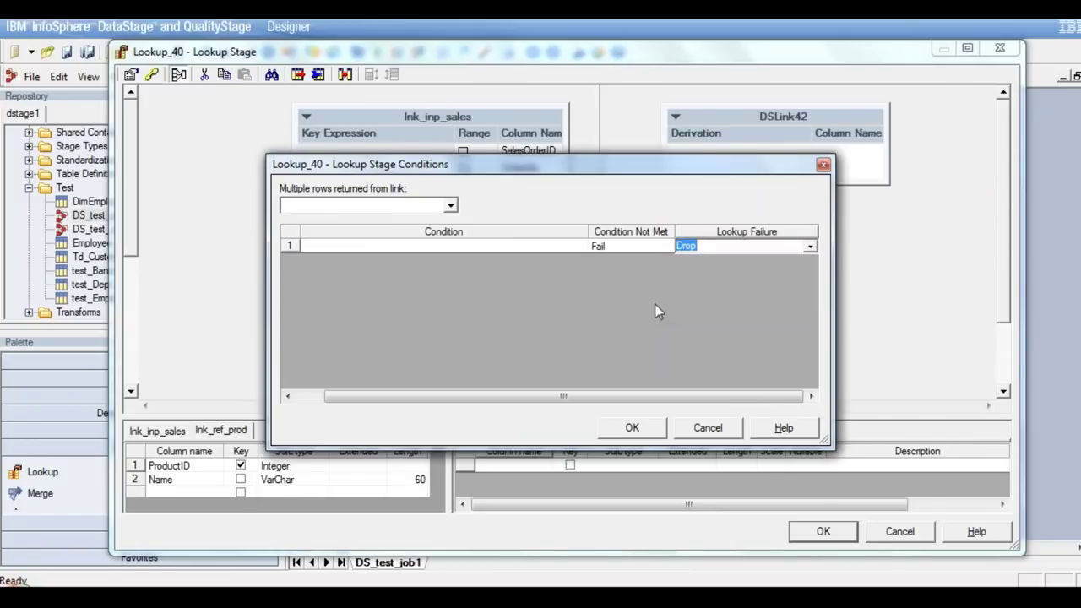
pyautogui.click(633, 428)
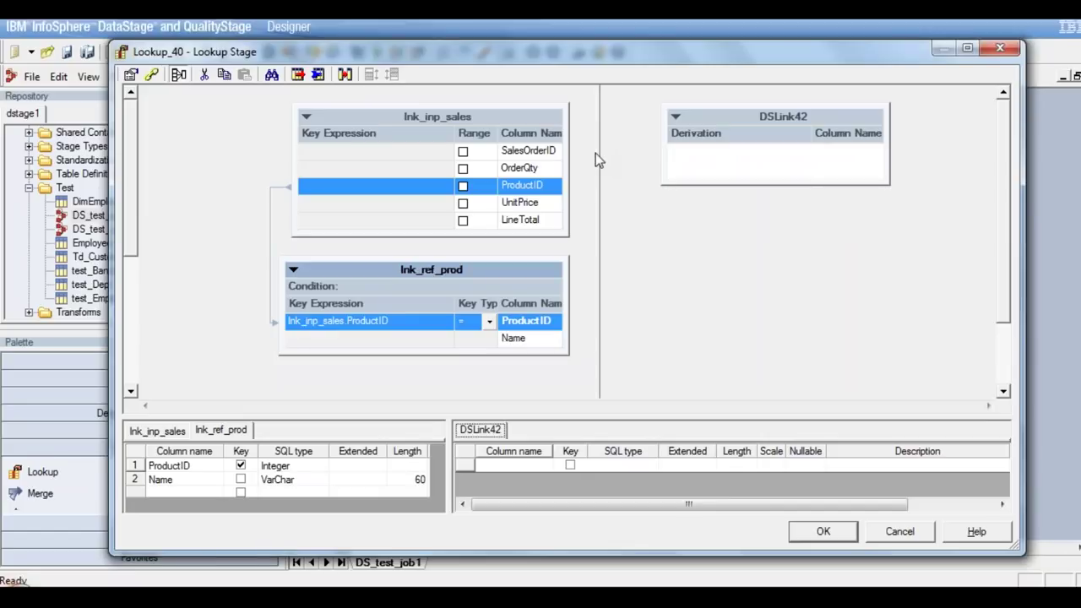
# Map all lnk_inp_sales columns and the Name column of lnk_ref_prod to the Lookup's output link
pyautogui.click(549, 155)
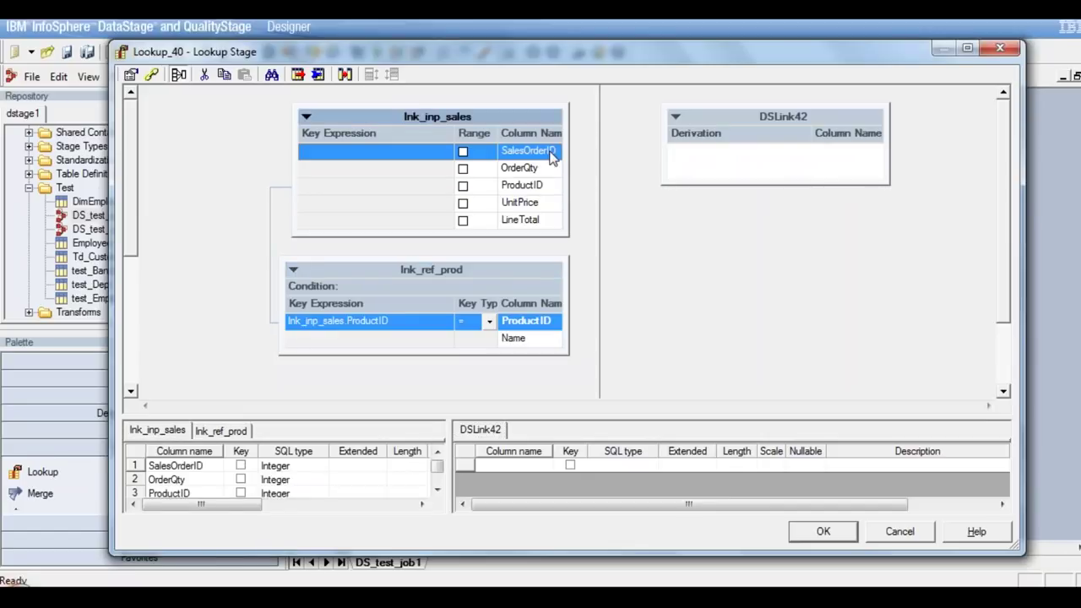
pyautogui.moveTo(543, 135); pyautogui.dragTo(844, 147)
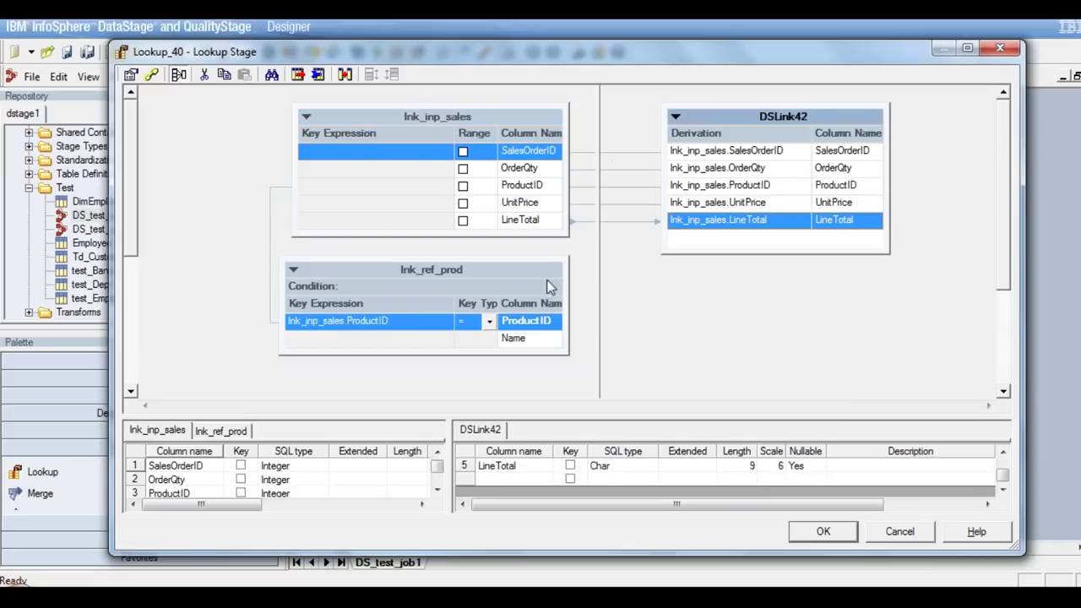
pyautogui.click(531, 339)
pyautogui.moveTo(531, 342); pyautogui.dragTo(686, 250)
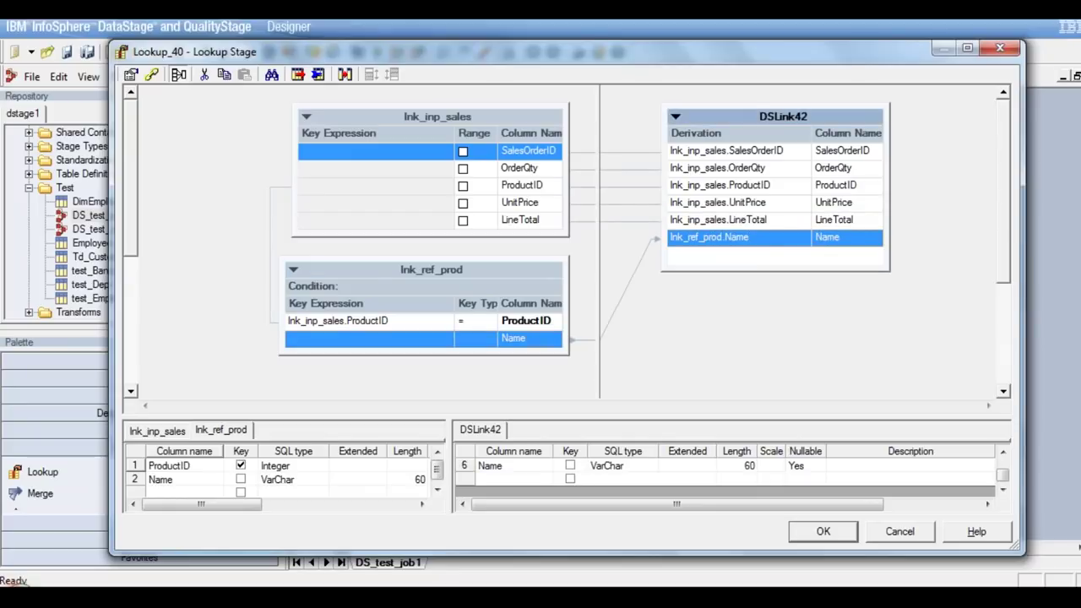
# Rename the output column Name as Product_Name and accept the Lookup stage settings
pyautogui.click(483, 469)
pyautogui.click(484, 470)
pyautogui.write('Product')
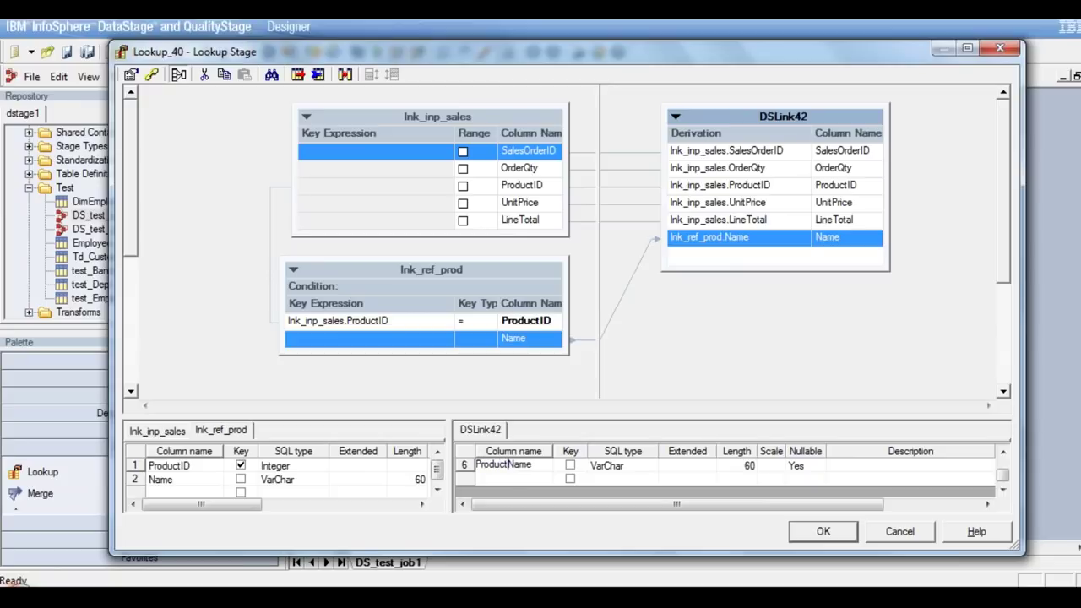
pyautogui.write('_')
pyautogui.click(501, 476)
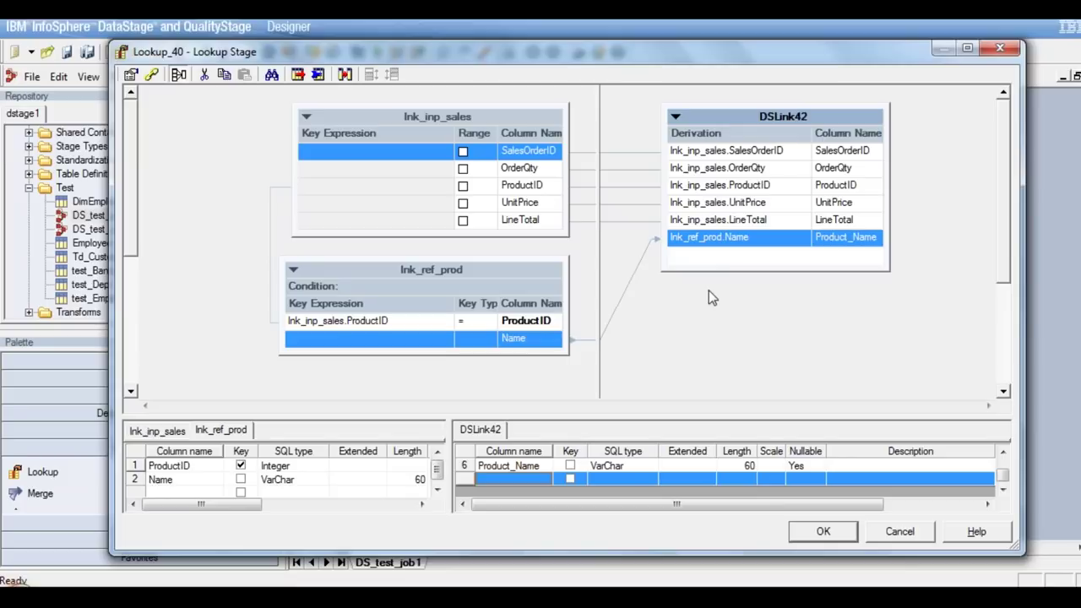
pyautogui.click(823, 532)
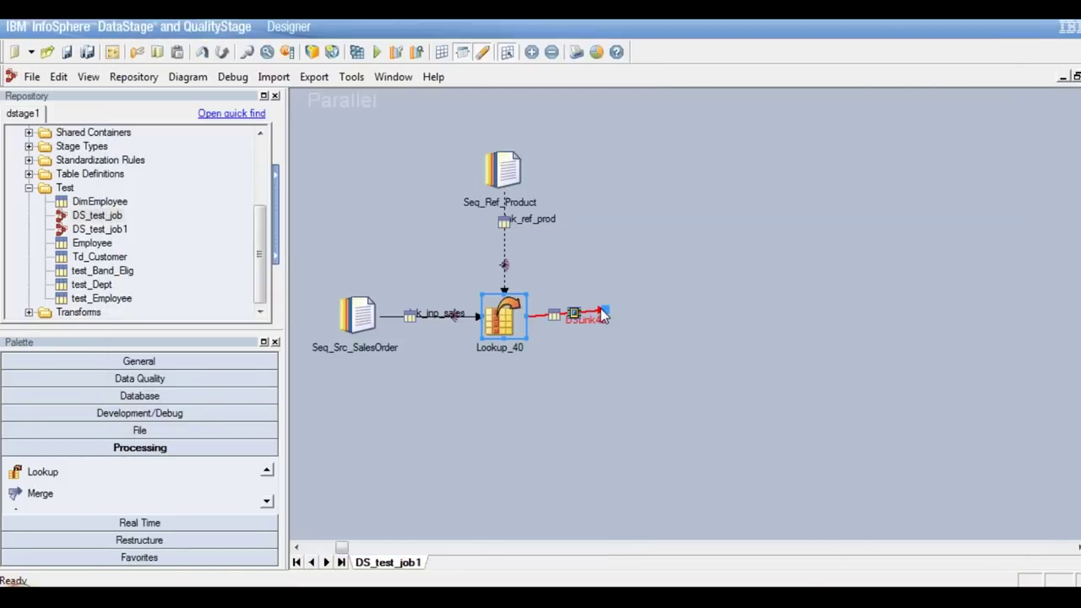
# Level the Lookup's output link and place an Aggregator stage at its end
pyautogui.click(581, 322)
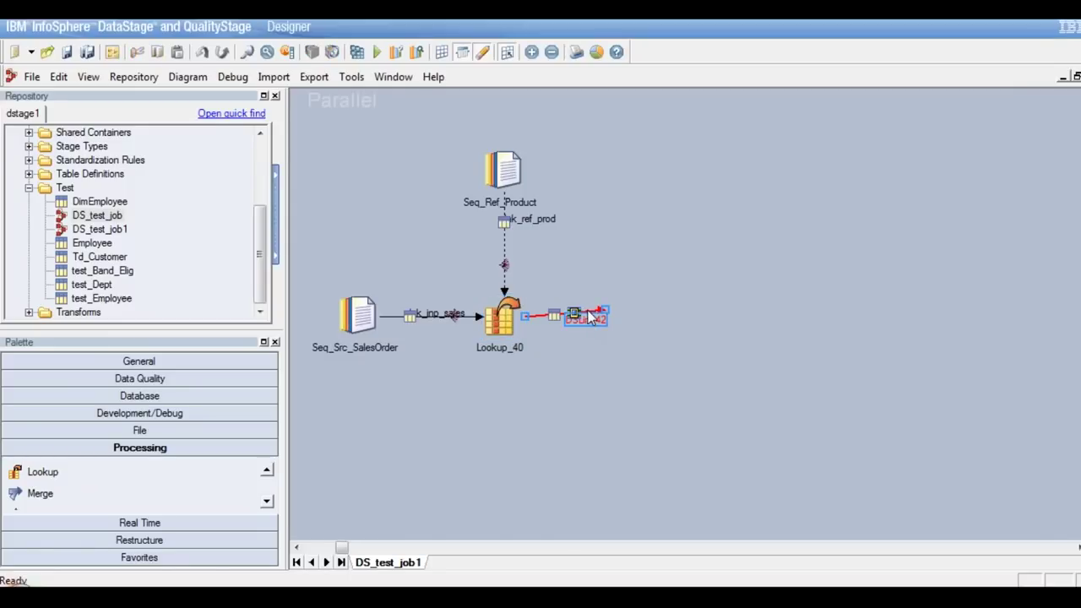
pyautogui.moveTo(603, 316); pyautogui.dragTo(620, 318)
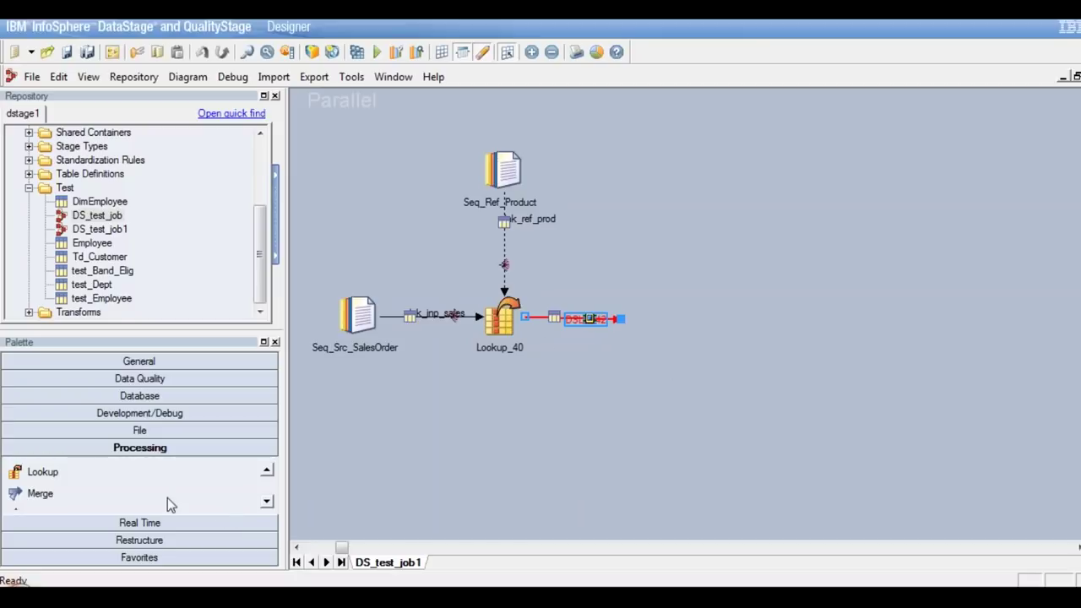
pyautogui.click(267, 472)
pyautogui.click(267, 471)
pyautogui.click(267, 471)
pyautogui.click(267, 471)
pyautogui.click(267, 471)
pyautogui.click(267, 471)
pyautogui.click(267, 472)
pyautogui.click(267, 471)
pyautogui.click(267, 471)
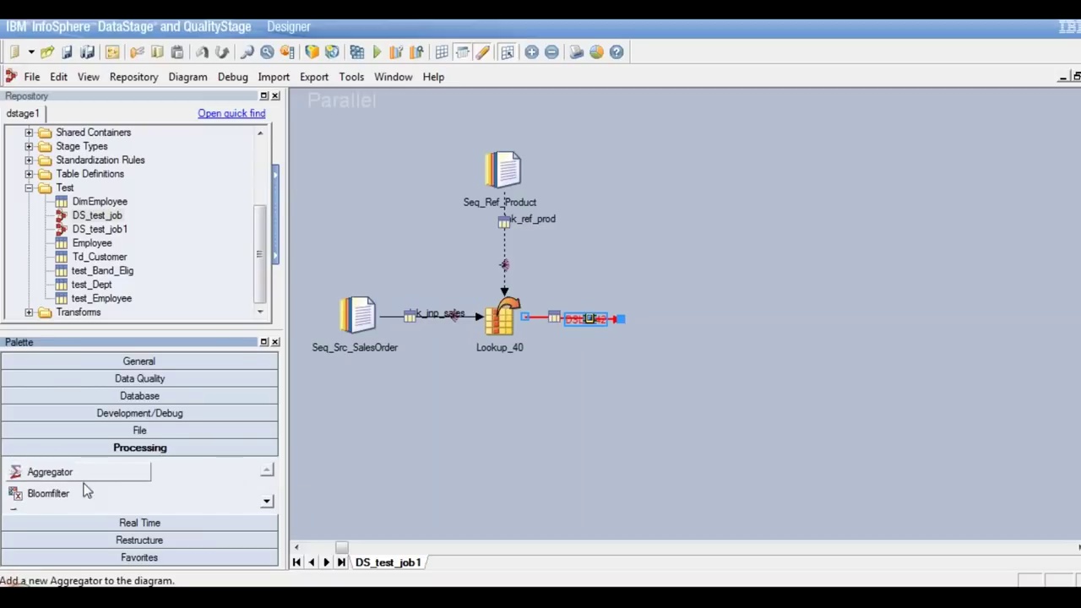
pyautogui.moveTo(685, 318); pyautogui.dragTo(706, 353)
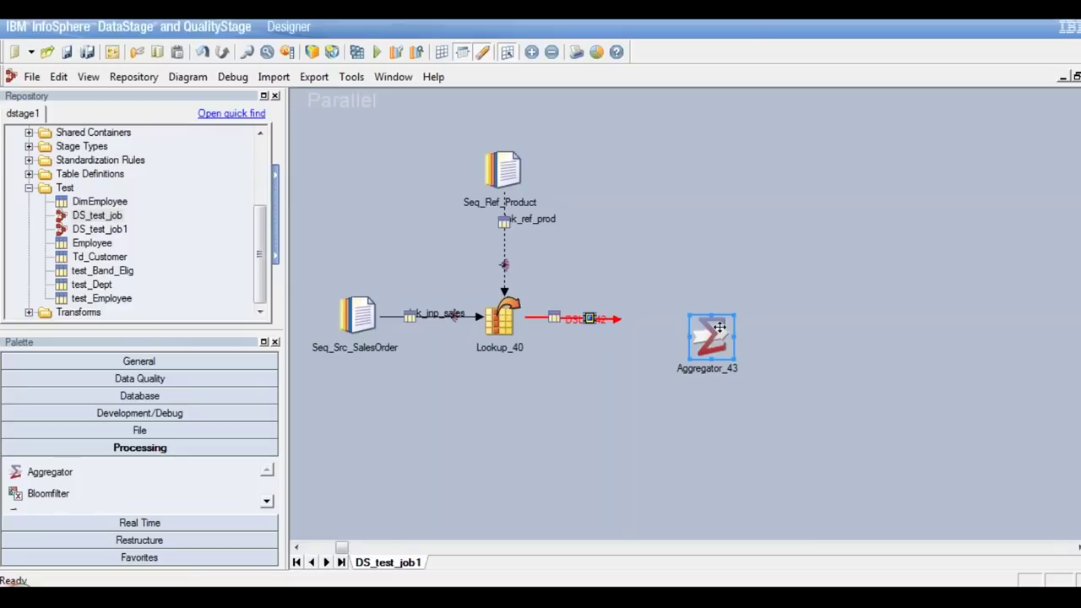
pyautogui.moveTo(702, 336); pyautogui.dragTo(640, 320)
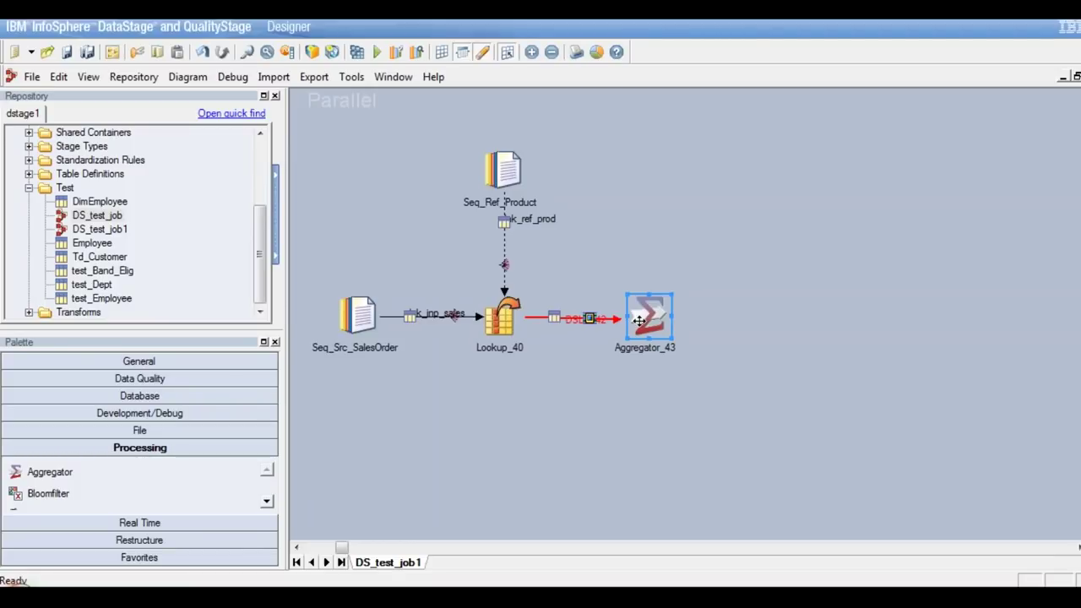
# Move the Aggregator stage farther from the Lookup stage and place a second Aggregator stage directly below it
pyautogui.click(617, 319)
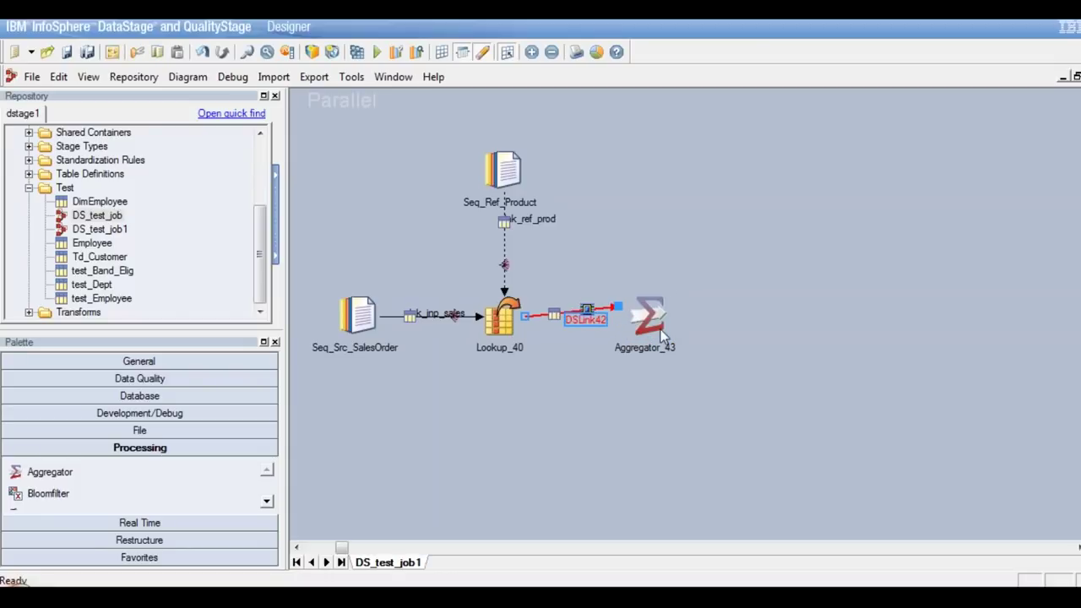
pyautogui.click(657, 323)
pyautogui.moveTo(657, 323); pyautogui.dragTo(712, 311)
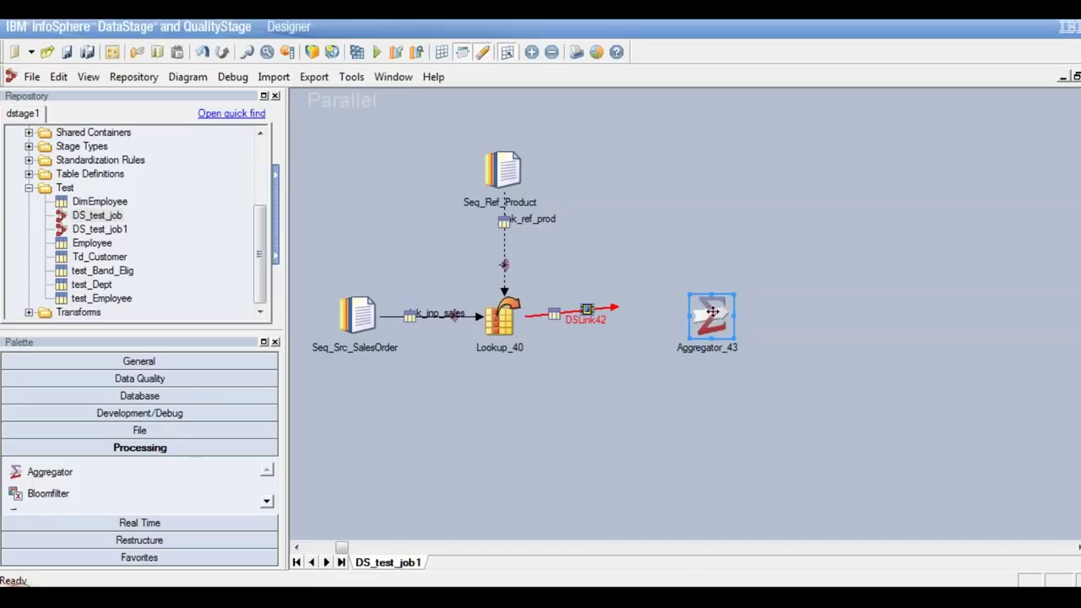
pyautogui.click(47, 478)
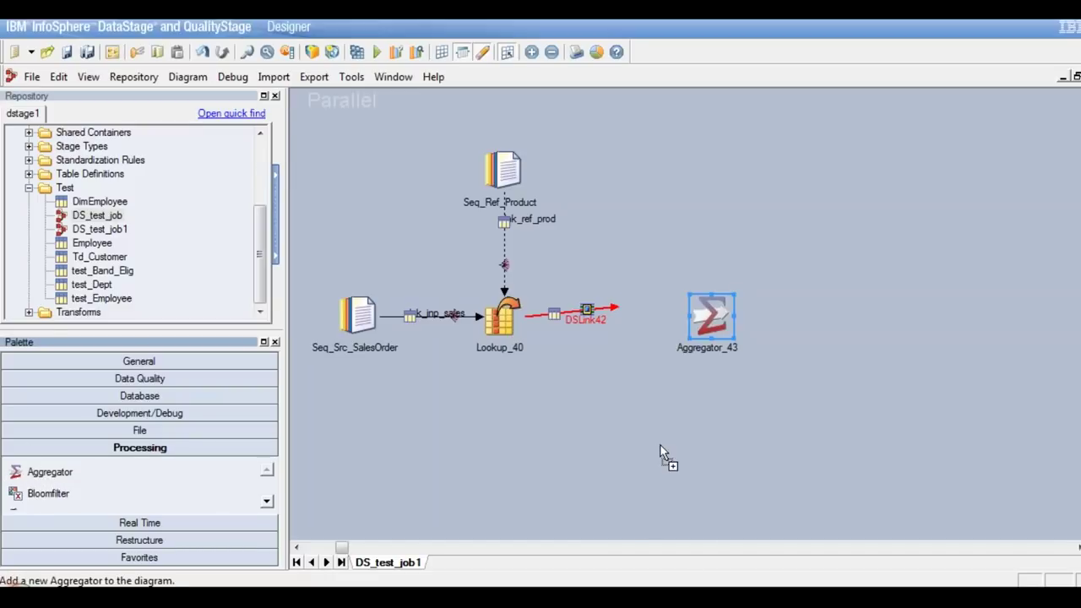
pyautogui.click(689, 464)
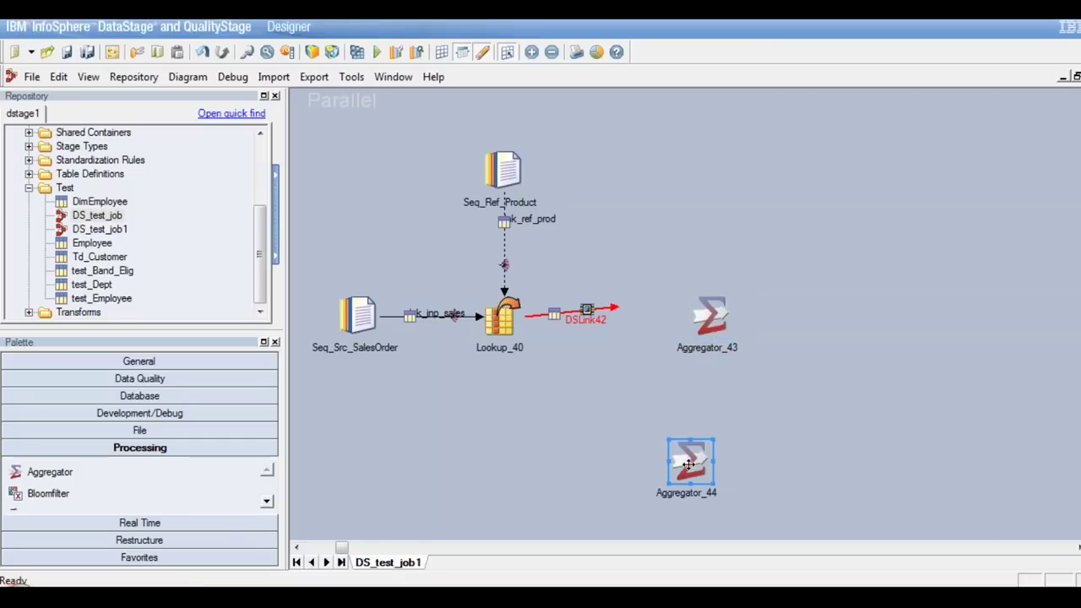
pyautogui.moveTo(690, 463); pyautogui.dragTo(710, 464)
# Place a Copy stage at the end of the Lookup's output link and link it to the upper Aggregator stage
pyautogui.click(613, 313)
pyautogui.click(614, 307)
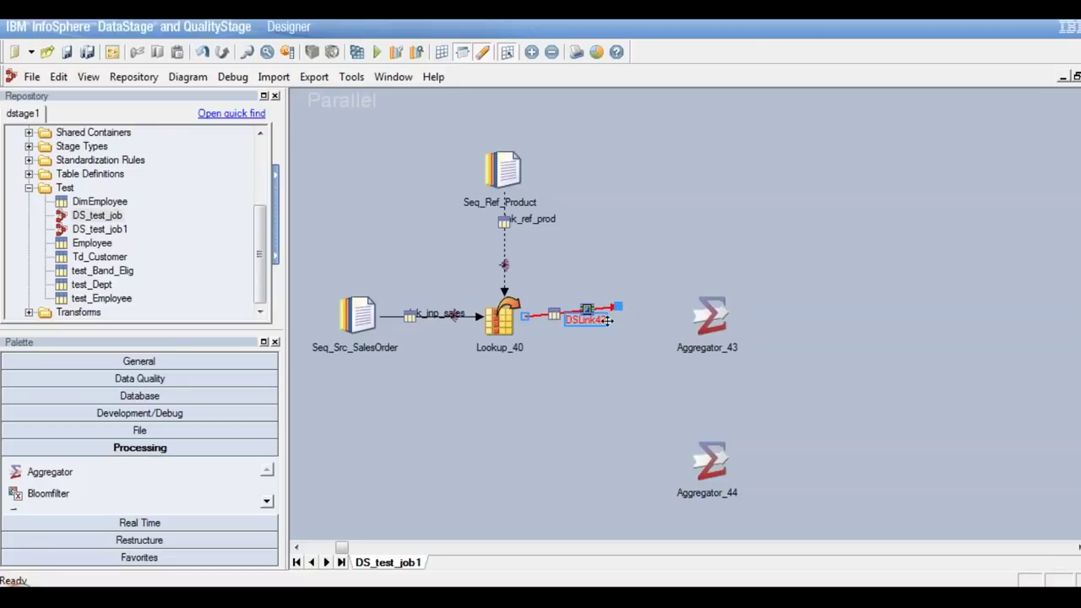
pyautogui.moveTo(608, 321); pyautogui.dragTo(607, 326)
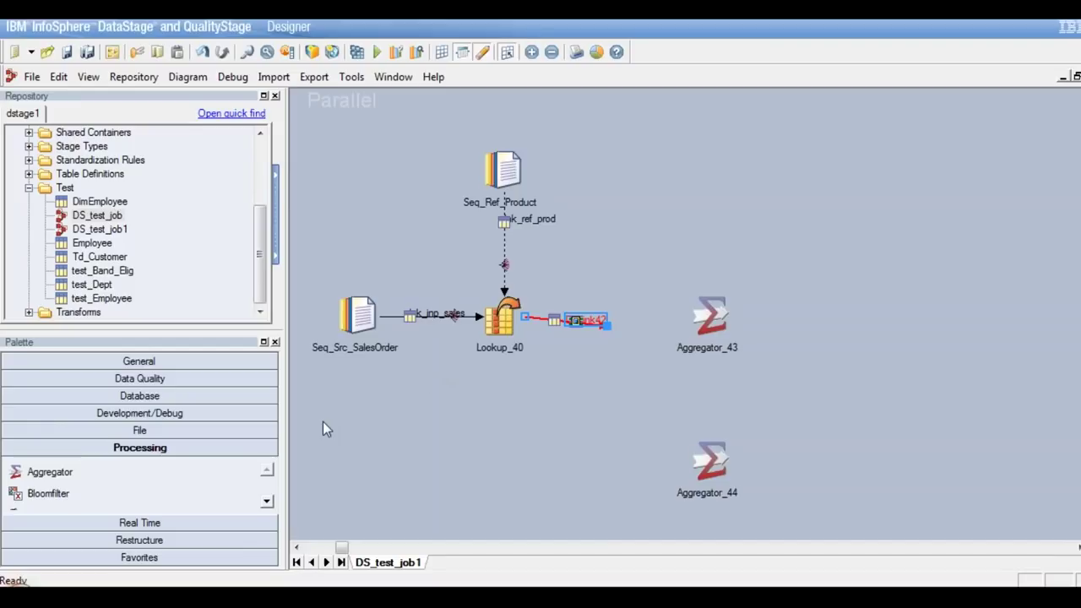
pyautogui.click(267, 501)
pyautogui.click(267, 500)
pyautogui.click(267, 500)
pyautogui.click(267, 501)
pyautogui.click(266, 501)
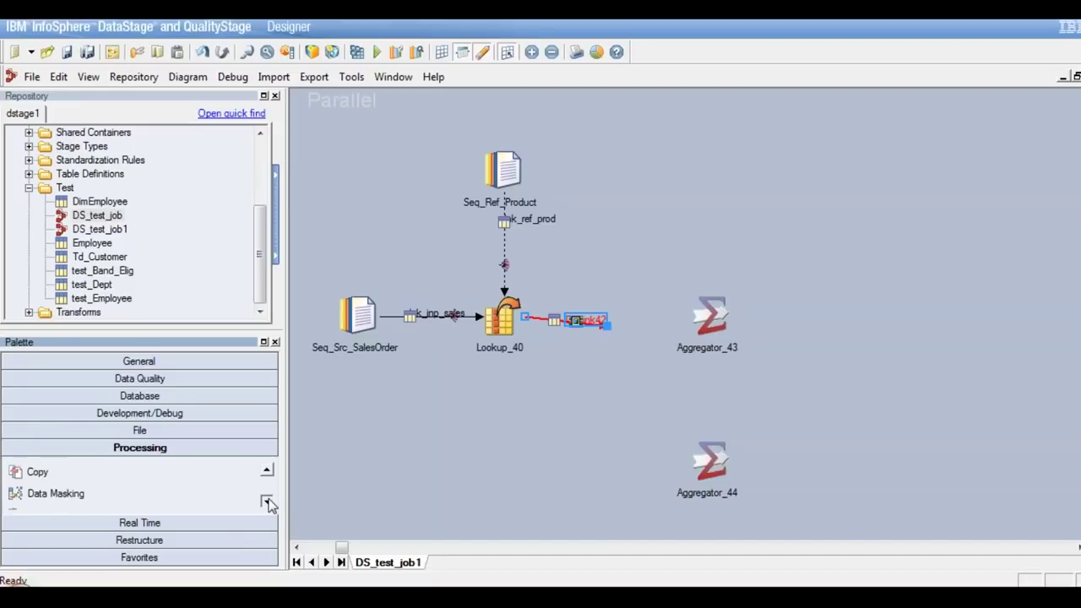
pyautogui.moveTo(37, 471); pyautogui.dragTo(695, 316)
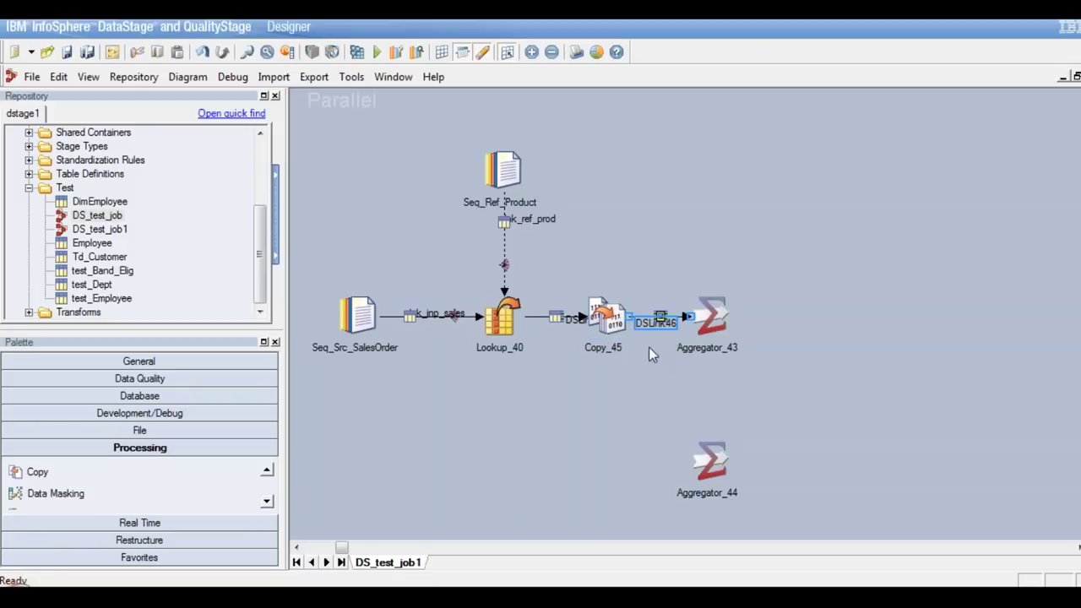
# Link the Copy stage to the lower Aggregator stage and draw an output link from each Aggregator
pyautogui.moveTo(608, 330); pyautogui.dragTo(709, 477)
pyautogui.moveTo(716, 319); pyautogui.dragTo(784, 462)
# Map the ProductID, LineTotal and OrderQty columns to output link DSLink46 in the Copy stage
pyautogui.click(610, 322)
pyautogui.doubleClick(607, 321)
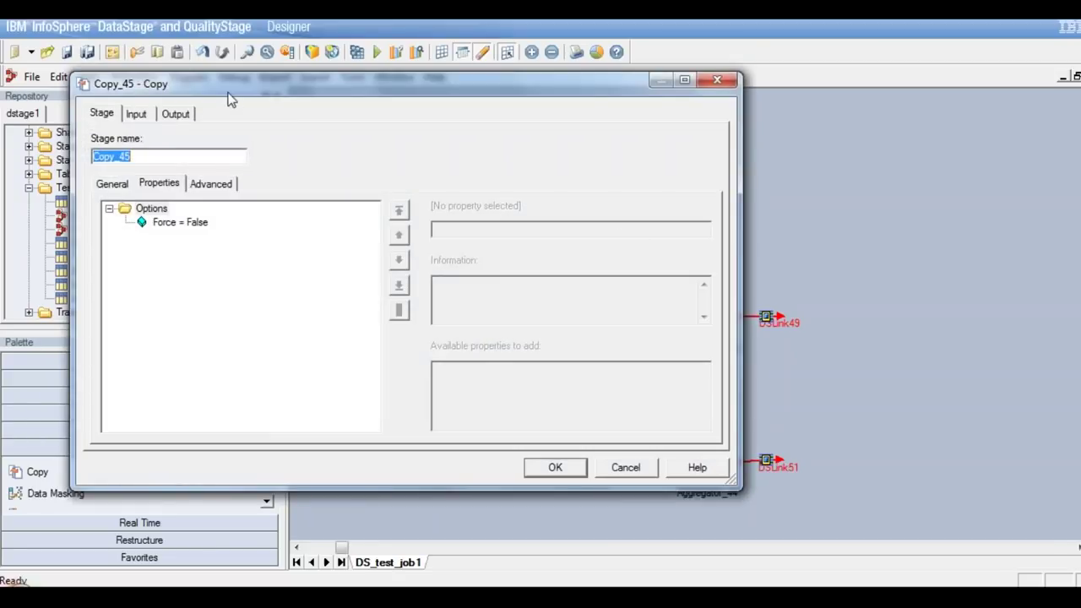
pyautogui.click(176, 114)
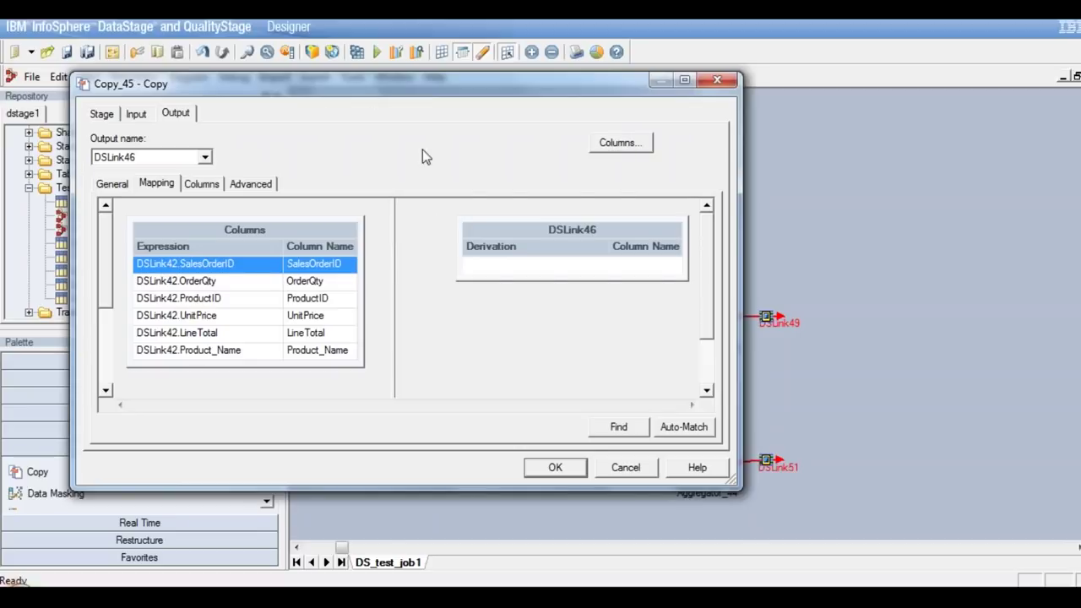
pyautogui.moveTo(515, 84); pyautogui.dragTo(565, 109)
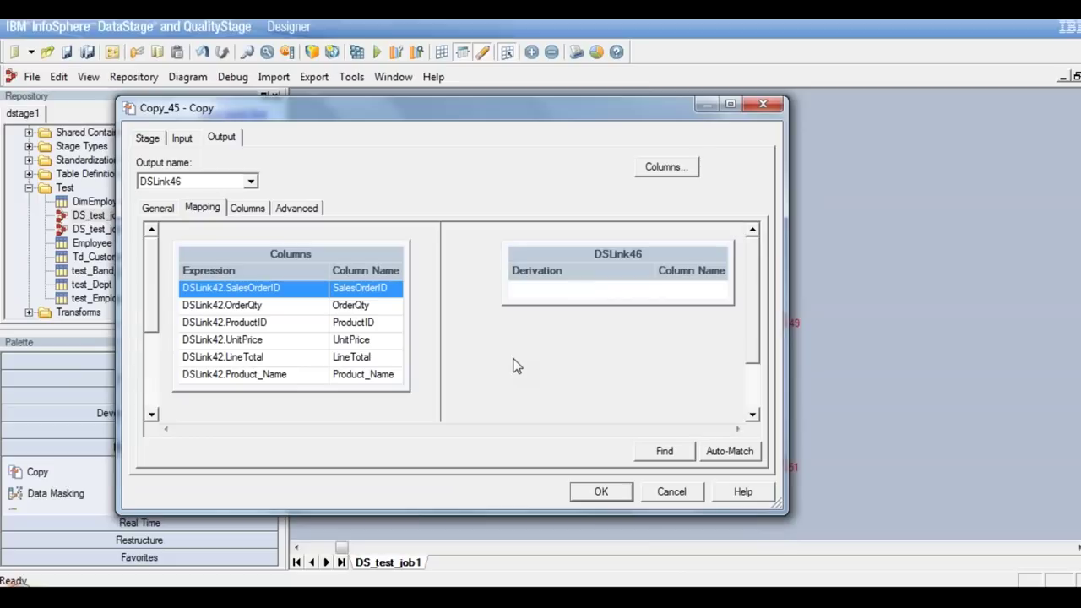
pyautogui.click(389, 322)
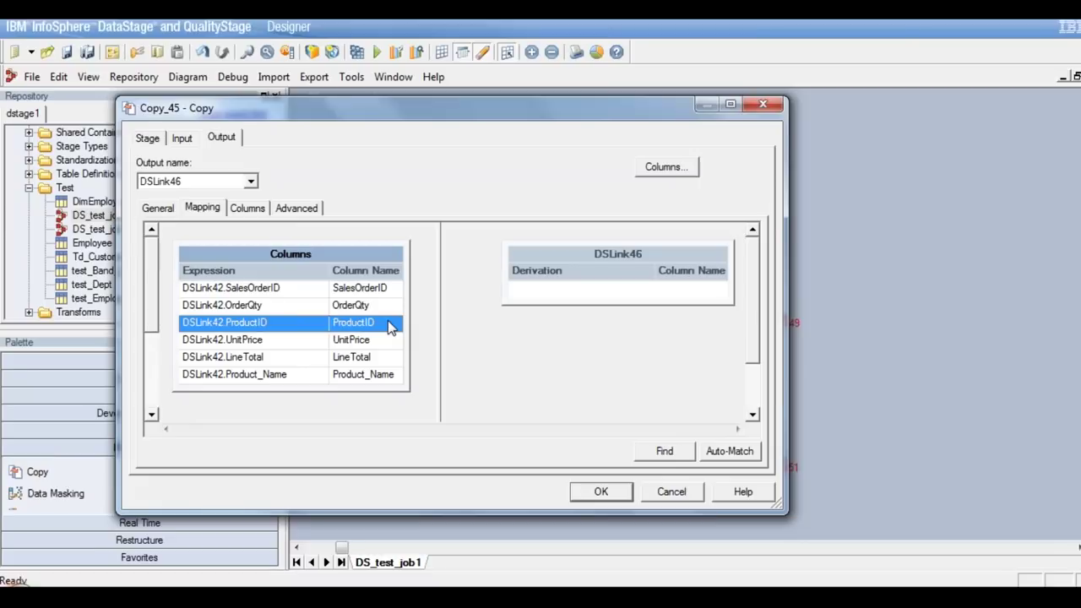
pyautogui.moveTo(389, 323); pyautogui.dragTo(690, 286)
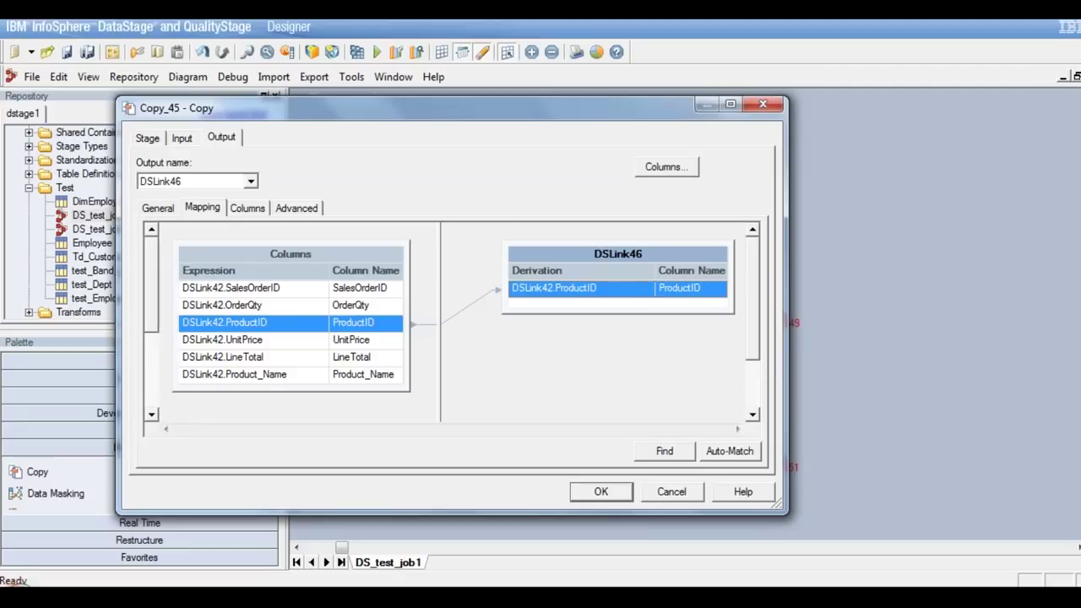
pyautogui.click(371, 361)
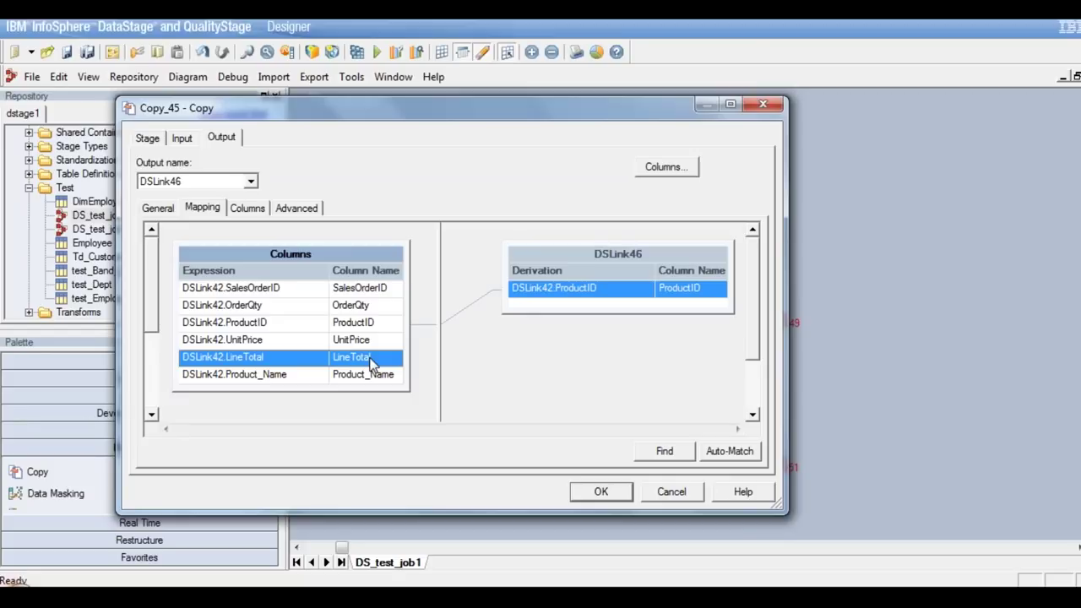
pyautogui.moveTo(372, 363); pyautogui.dragTo(584, 306)
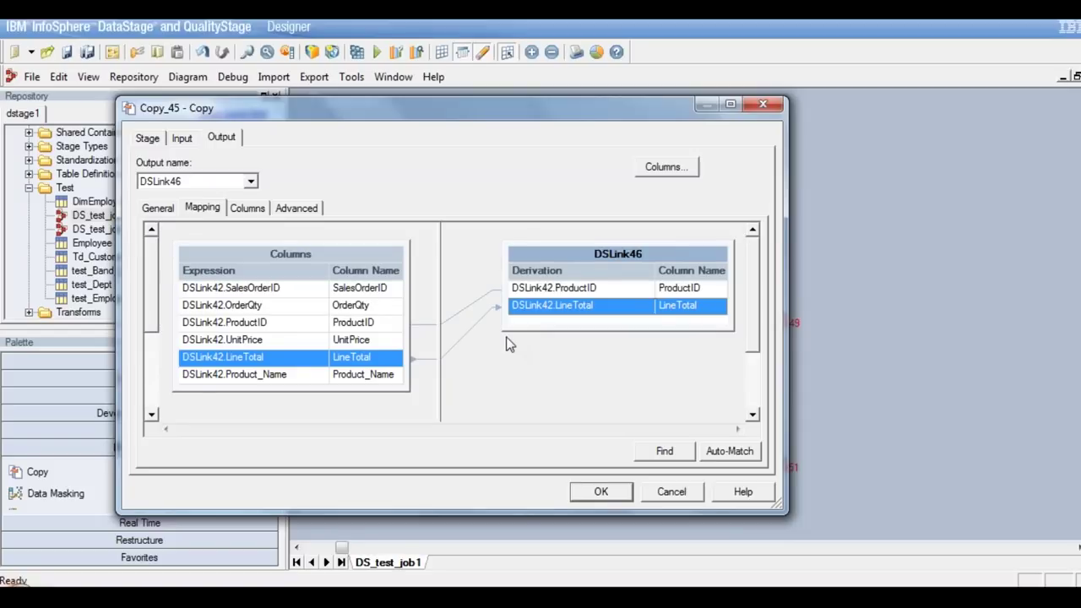
pyautogui.click(388, 305)
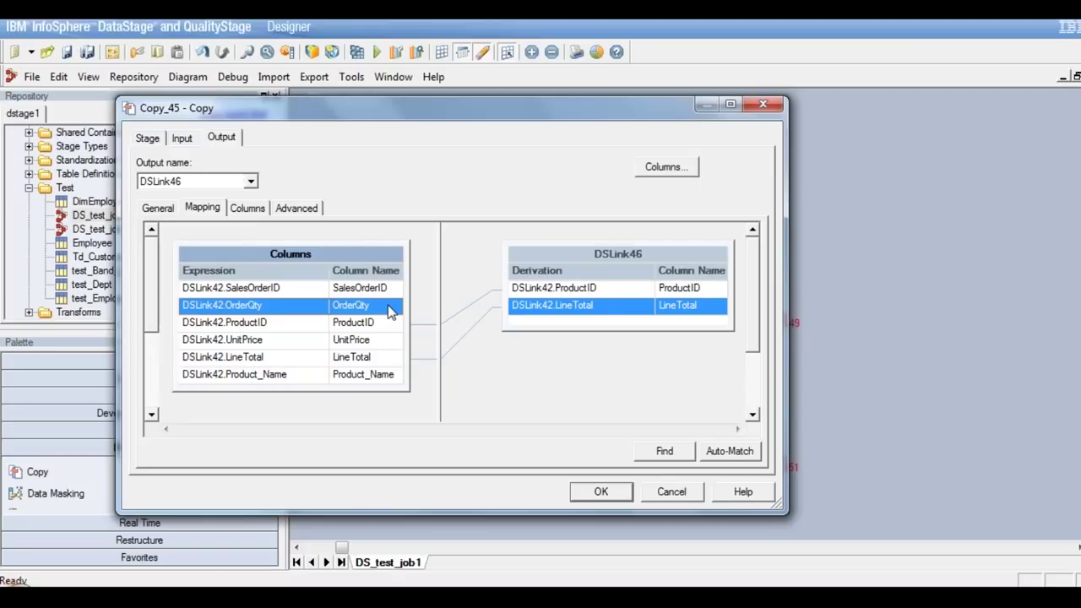
pyautogui.moveTo(388, 311); pyautogui.dragTo(510, 329)
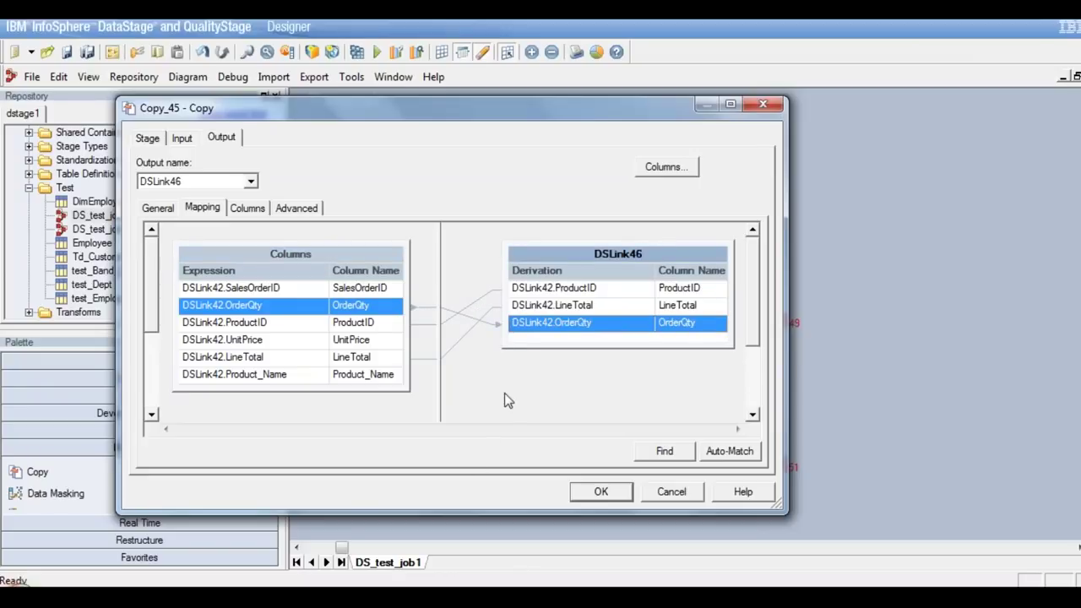
pyautogui.click(394, 342)
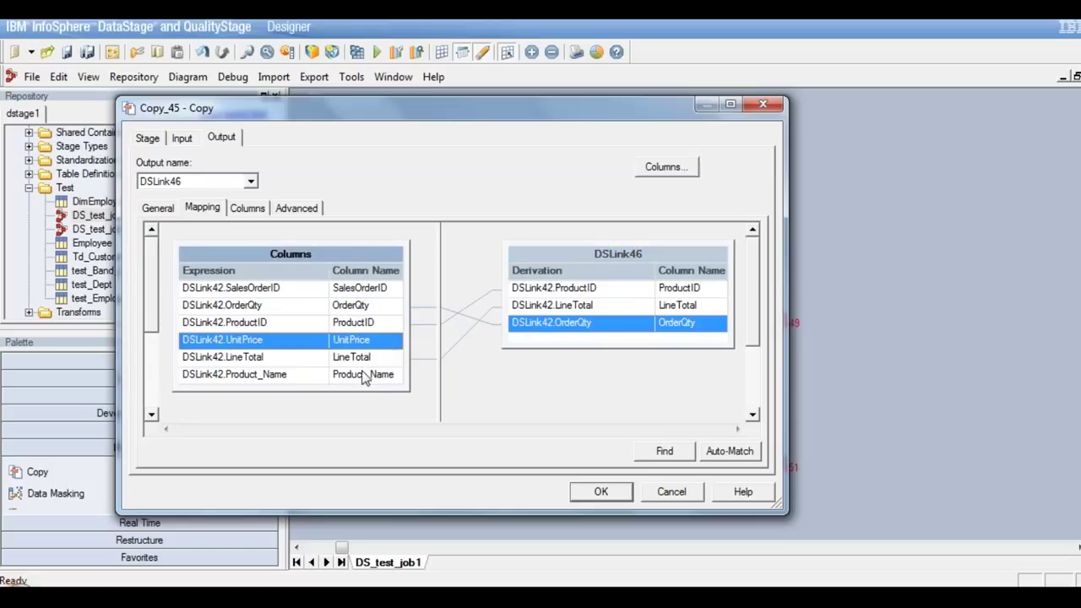
pyautogui.click(372, 377)
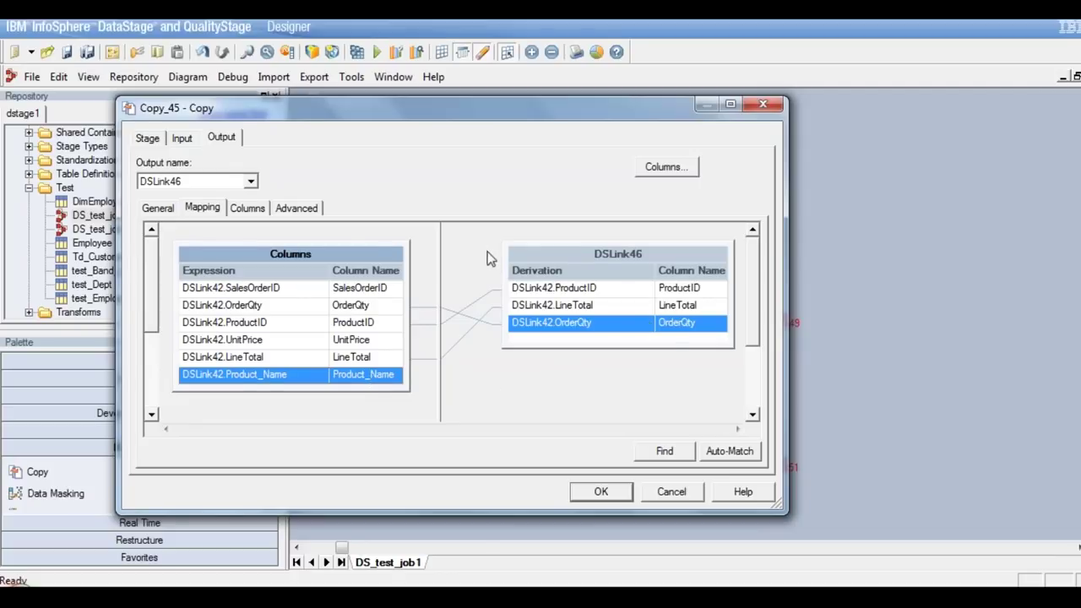
# Map the ProductID column to the Copy stage's output link DSLink47 and accept the stage settings
pyautogui.click(252, 182)
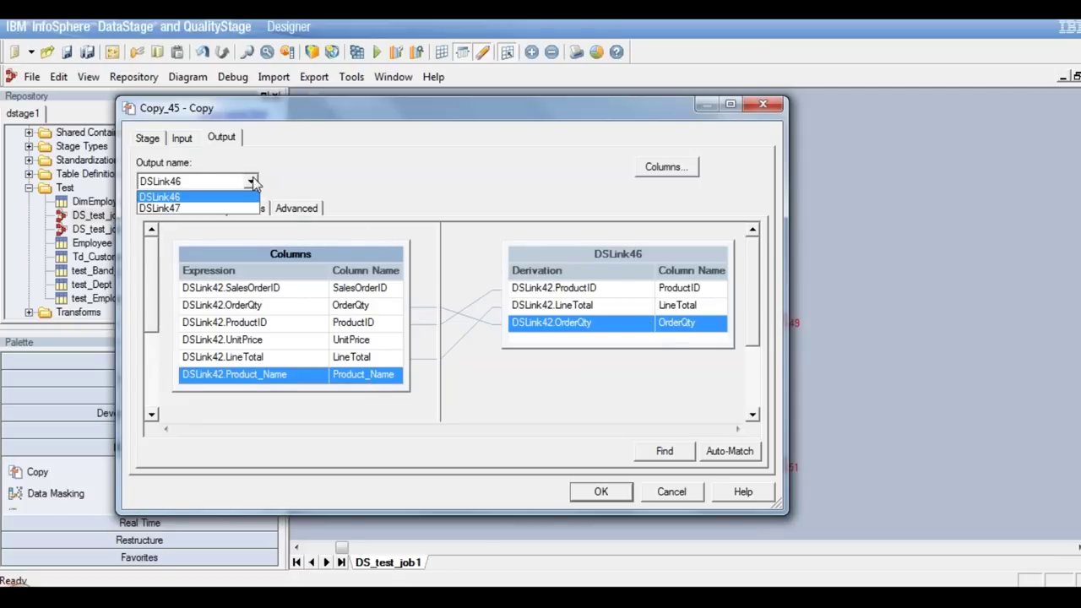
pyautogui.click(184, 209)
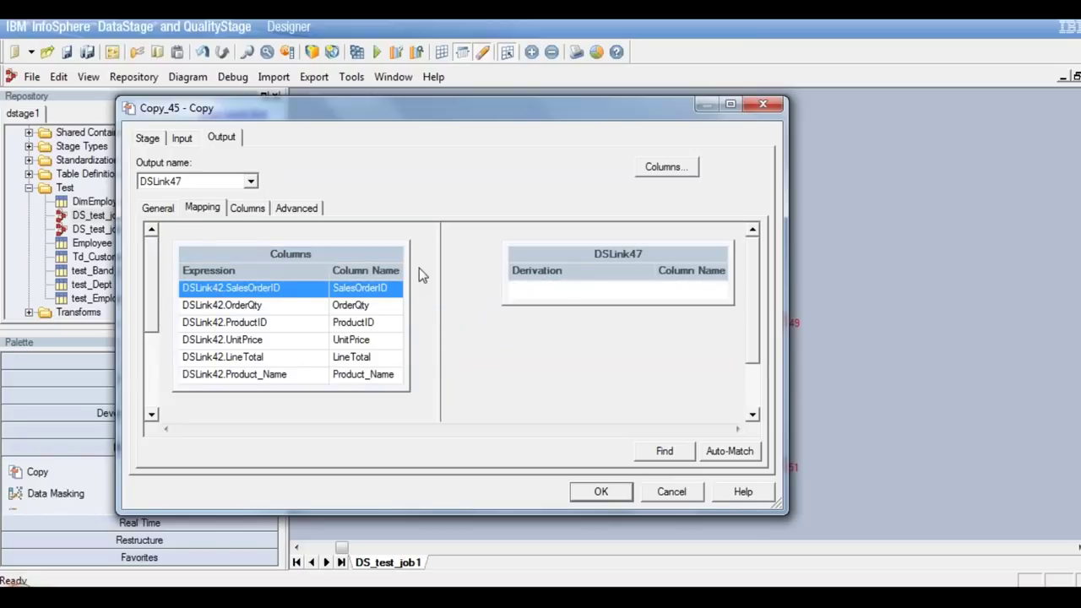
pyautogui.click(356, 320)
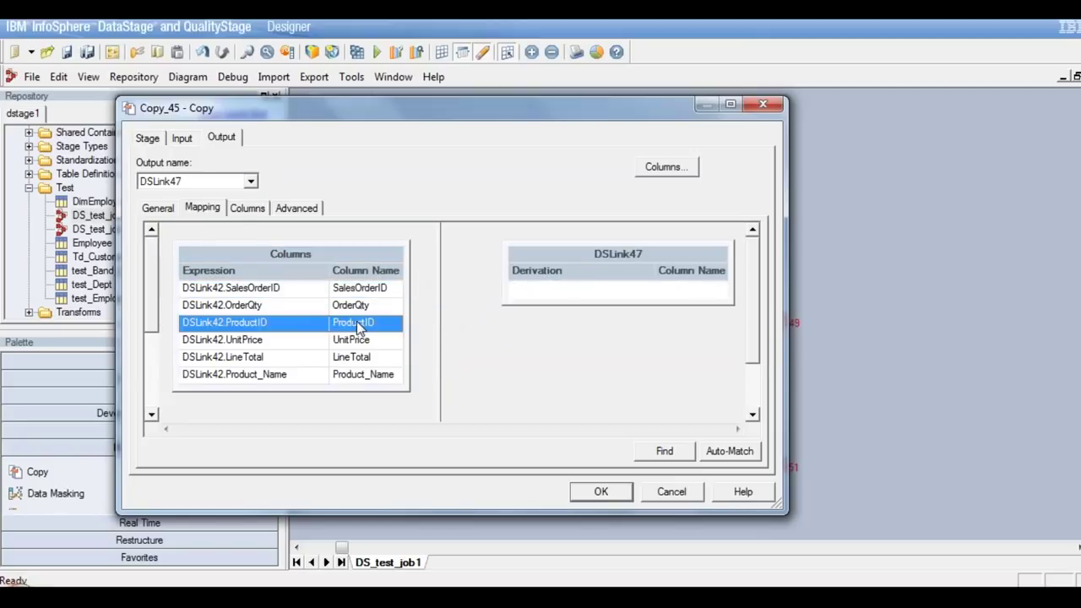
pyautogui.moveTo(357, 324); pyautogui.dragTo(675, 289)
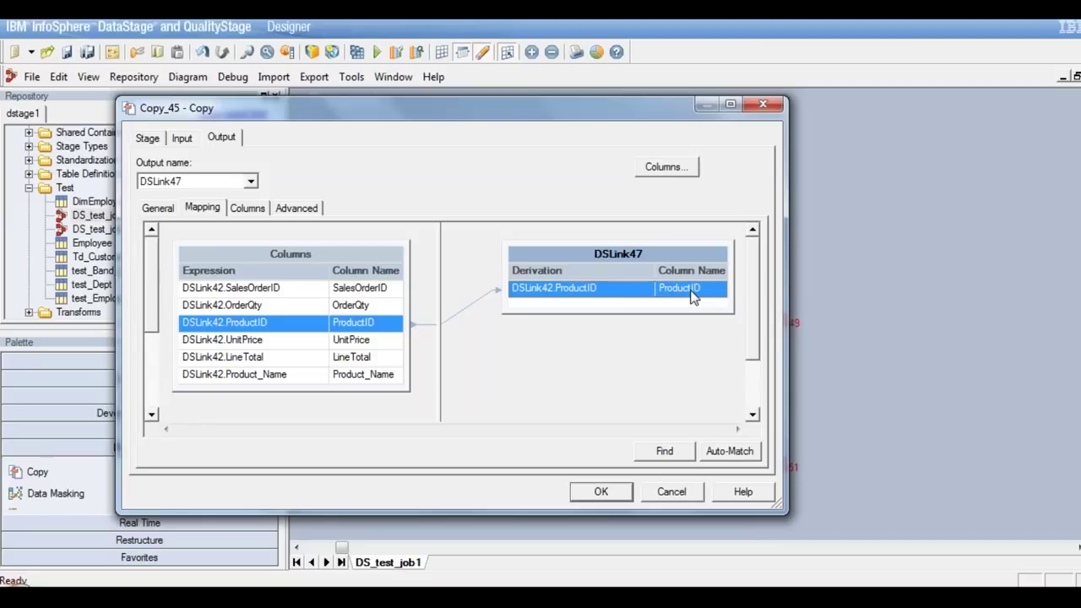
pyautogui.click(602, 493)
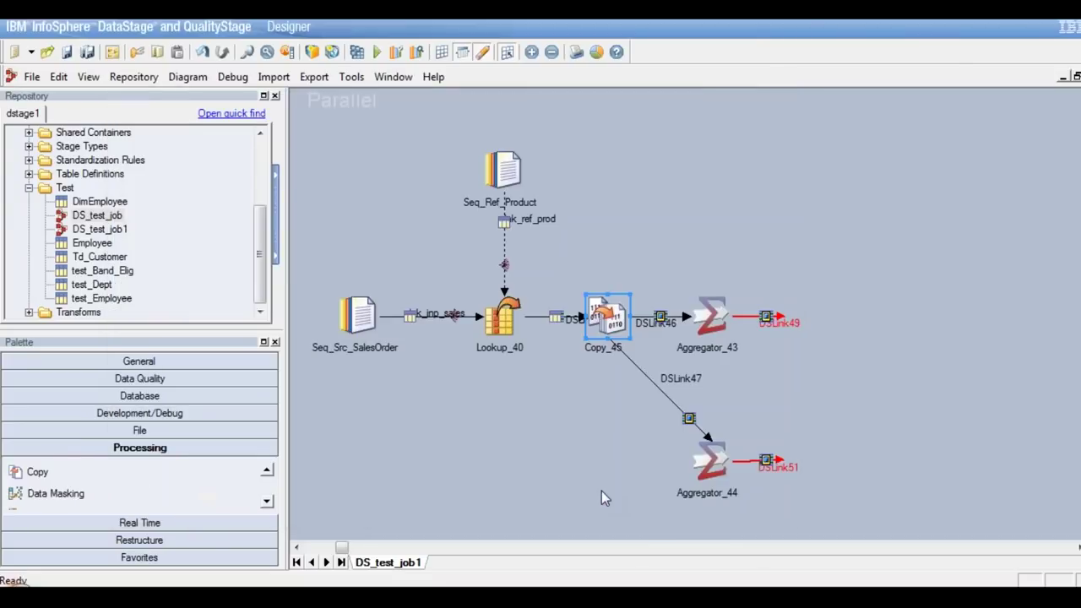
# Set ProductID as the grouping key in the properties of the upper Aggregator stage, Aggregator_43
pyautogui.click(712, 321)
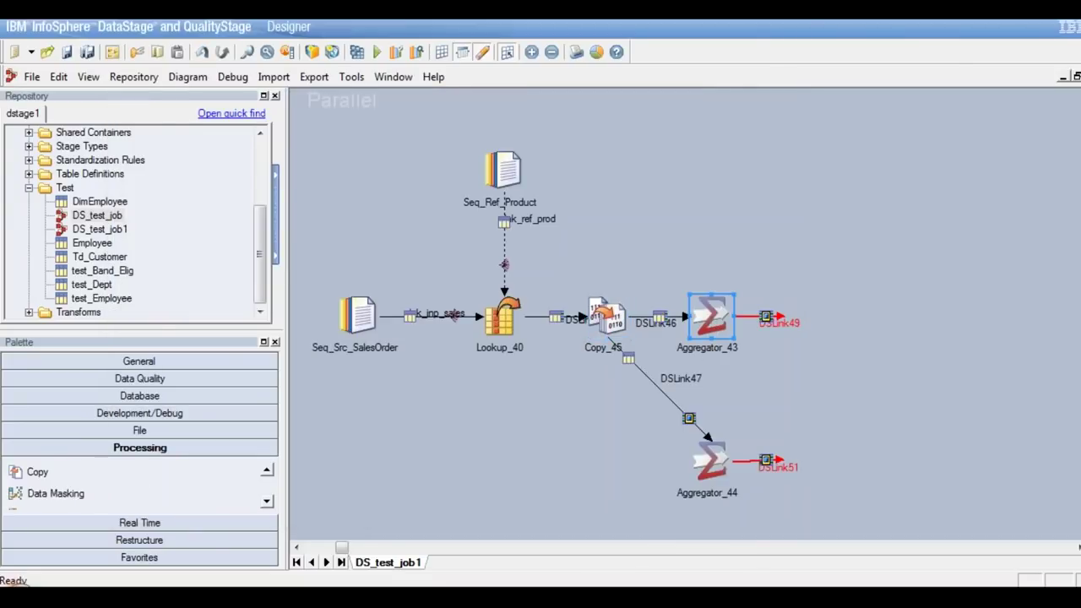
pyautogui.doubleClick(712, 317)
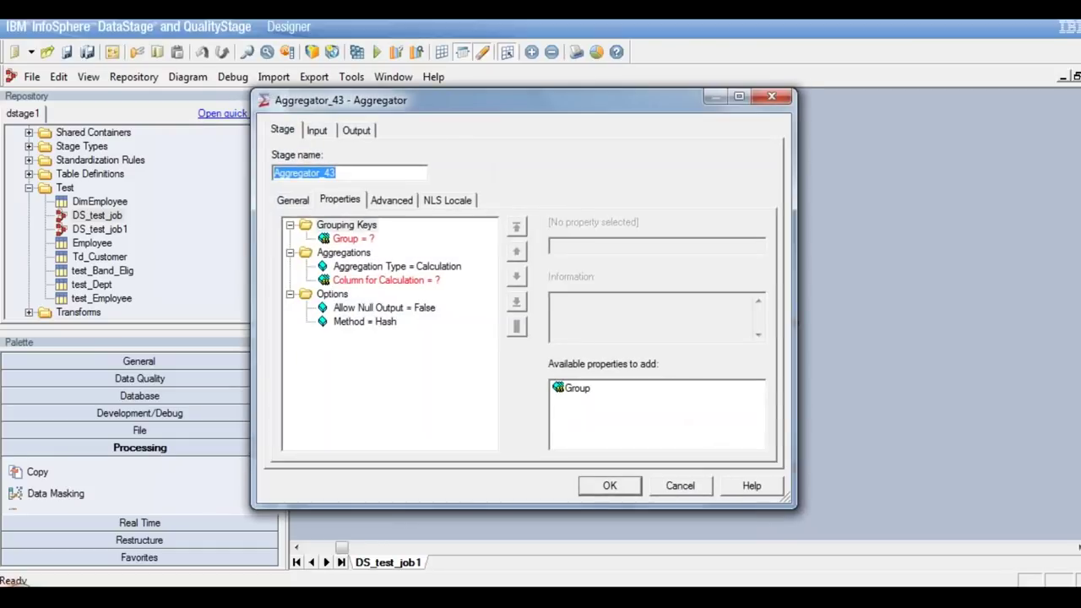
pyautogui.click(353, 239)
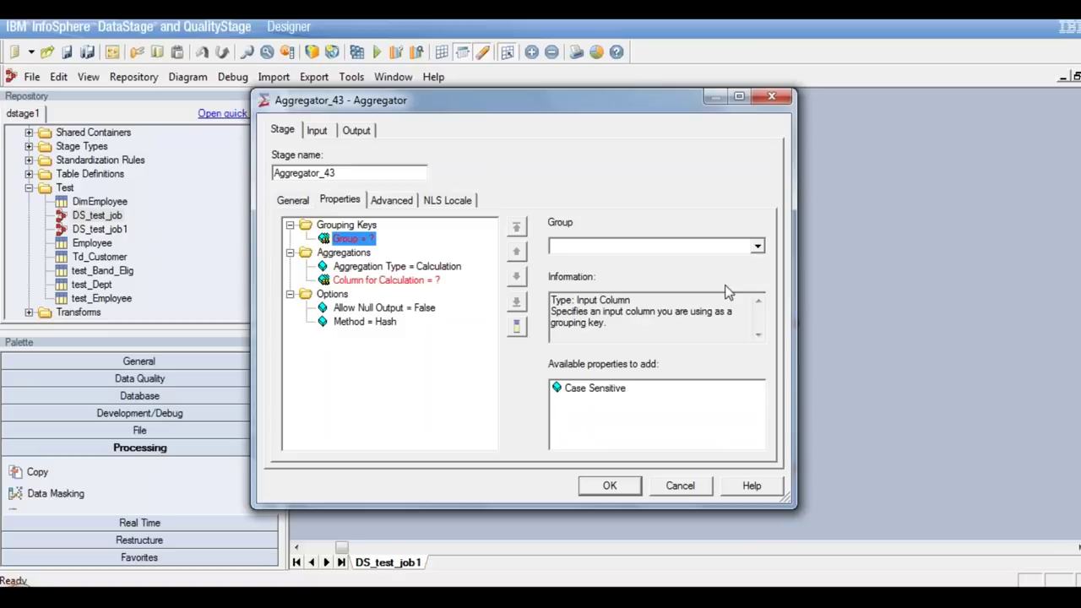
pyautogui.click(756, 247)
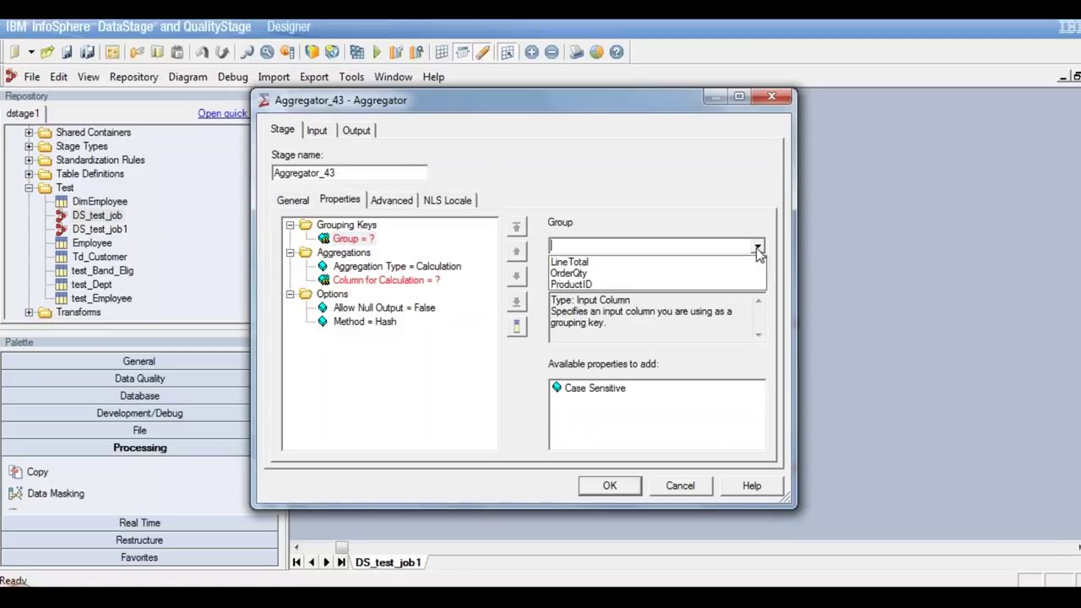
pyautogui.click(568, 285)
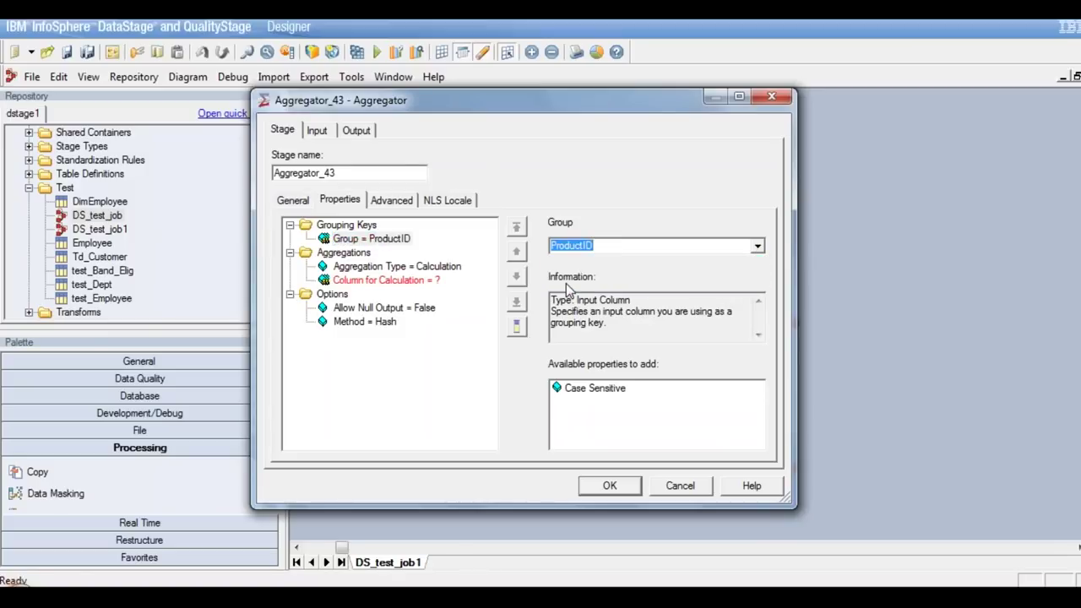
# Set LineTotal as the column for calculation in the Aggregator_43 aggregations
pyautogui.click(361, 267)
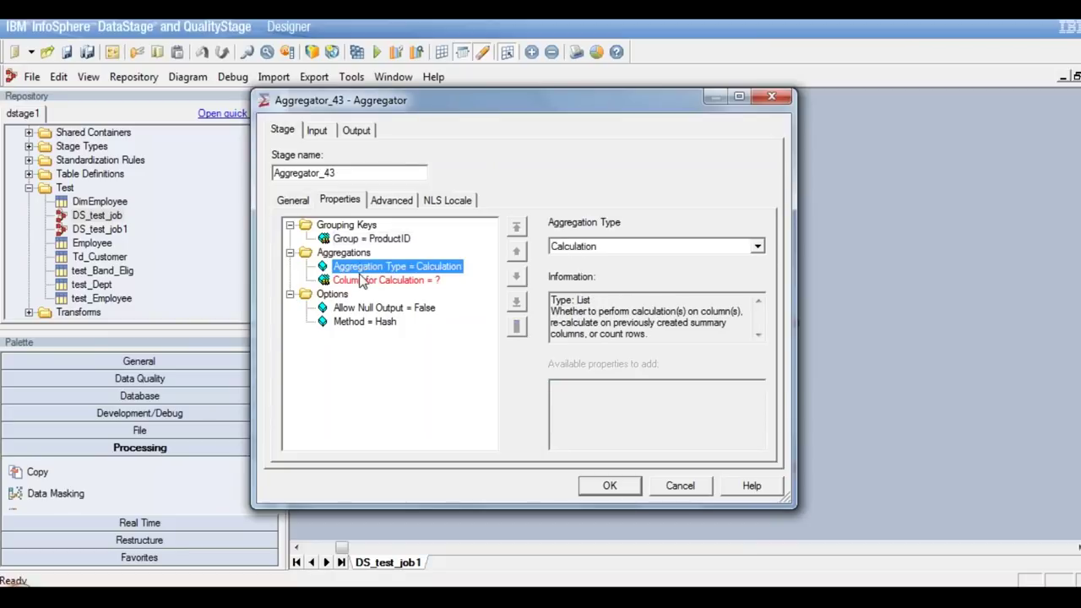
pyautogui.click(364, 285)
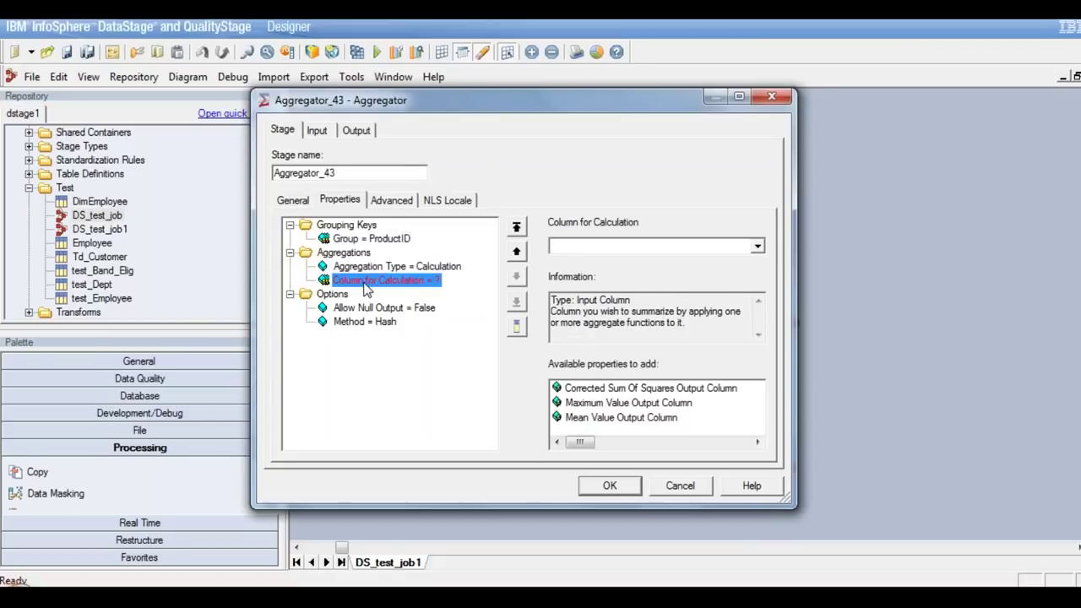
pyautogui.click(757, 247)
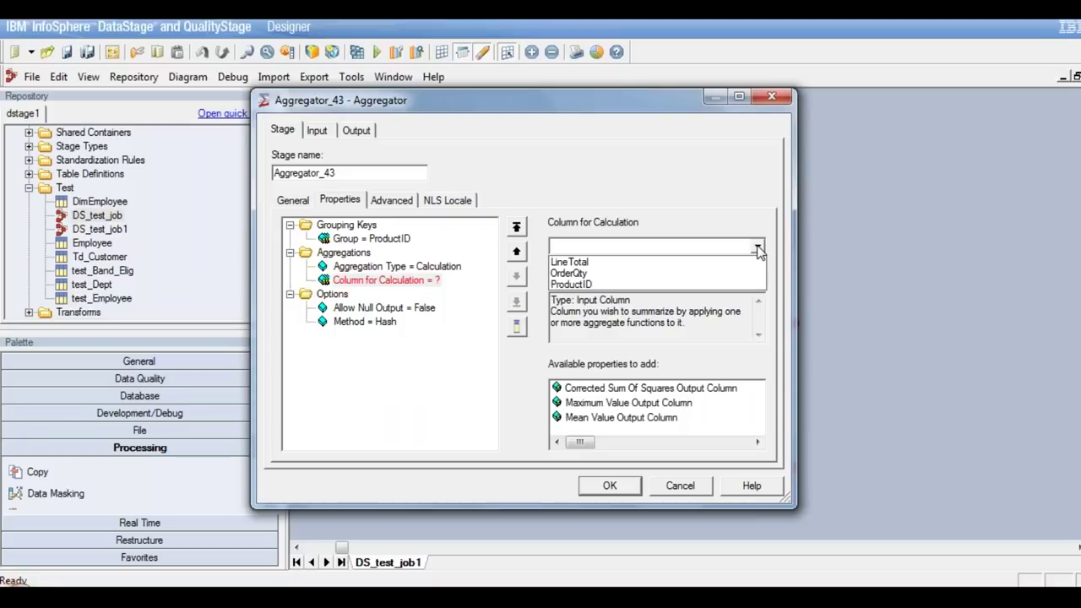
pyautogui.click(588, 264)
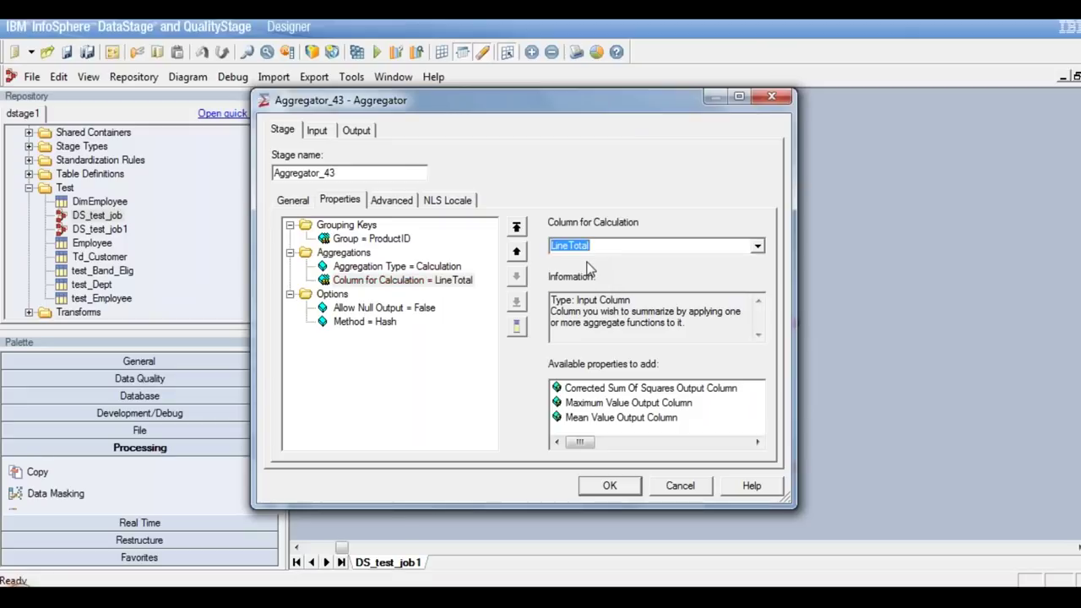
# Add a Sum Output Column named Total_Amount under the LineTotal calculation in Aggregator_43
pyautogui.click(441, 287)
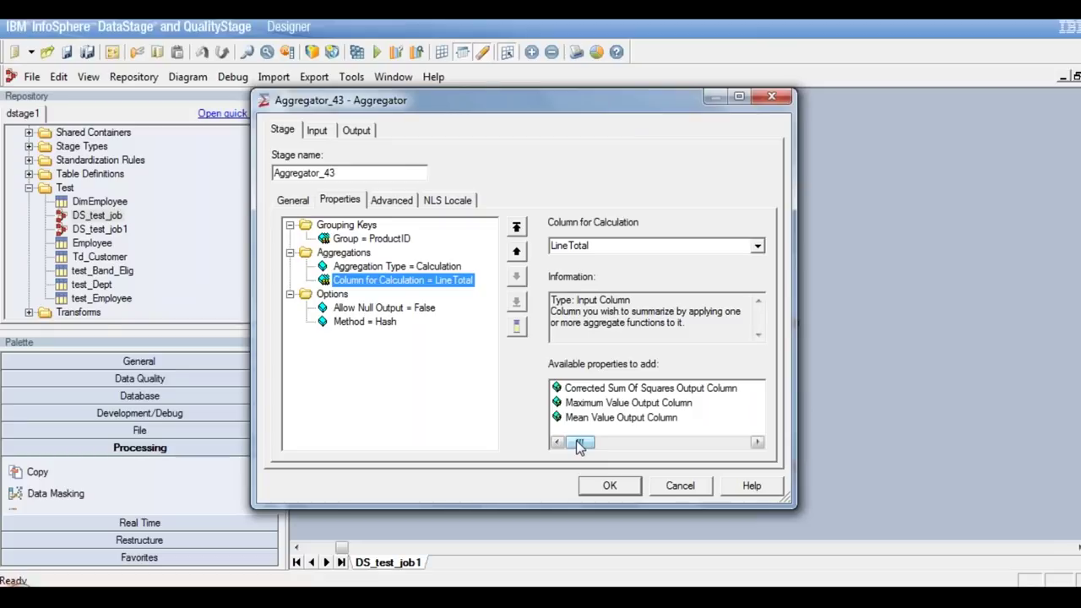
pyautogui.moveTo(577, 440); pyautogui.dragTo(587, 443)
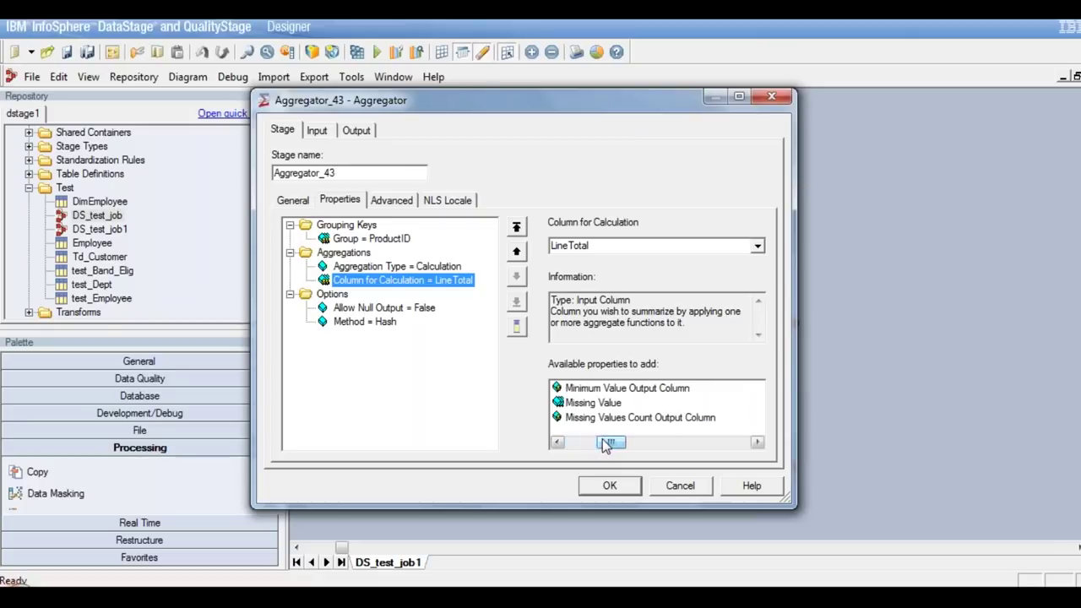
pyautogui.click(758, 442)
pyautogui.click(758, 442)
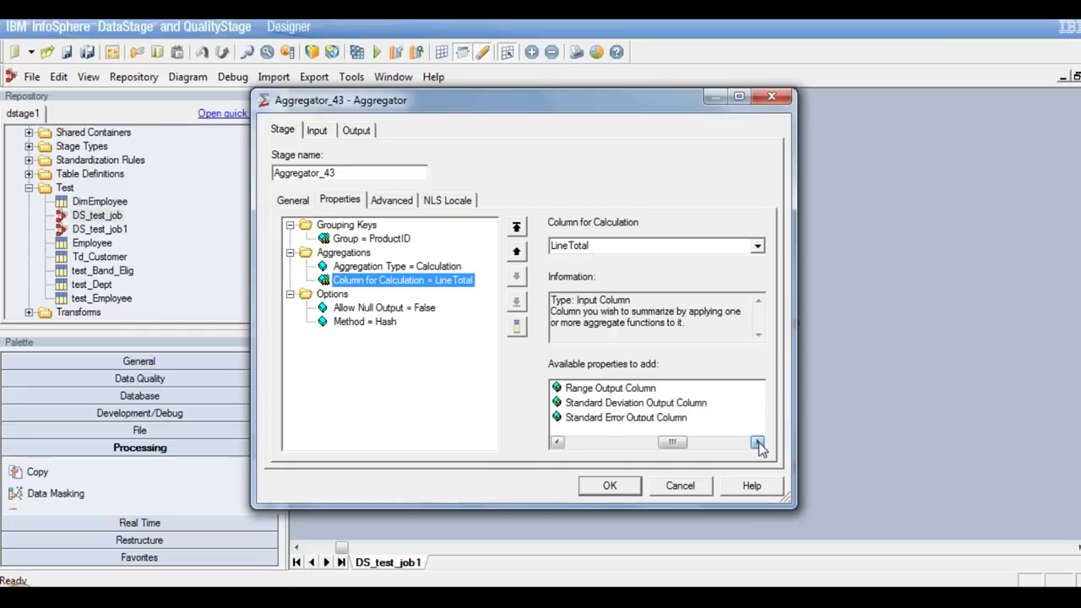
pyautogui.click(758, 443)
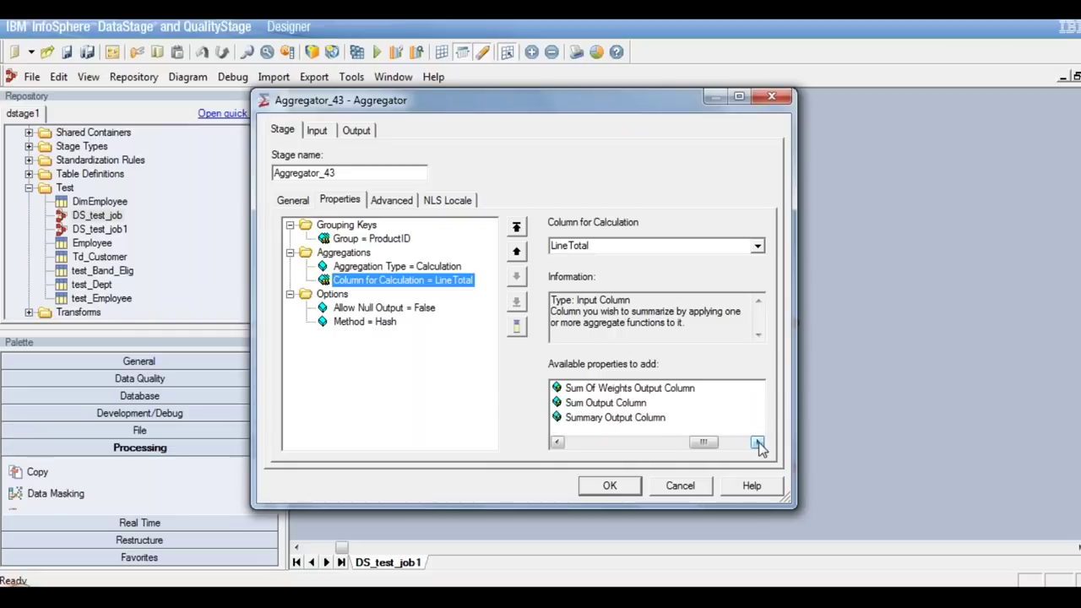
pyautogui.moveTo(608, 409)
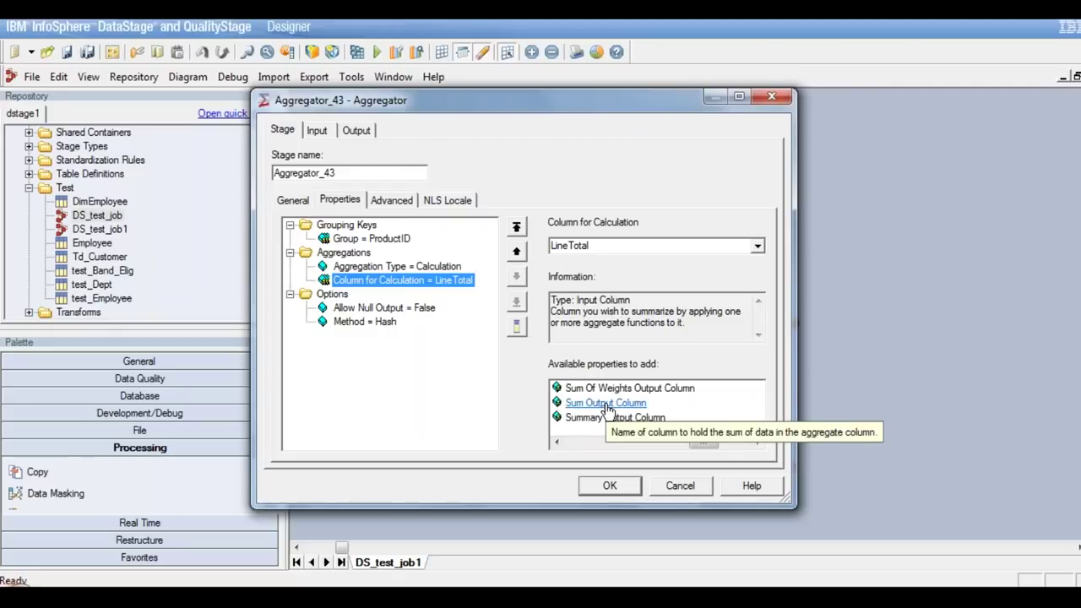
pyautogui.click(606, 404)
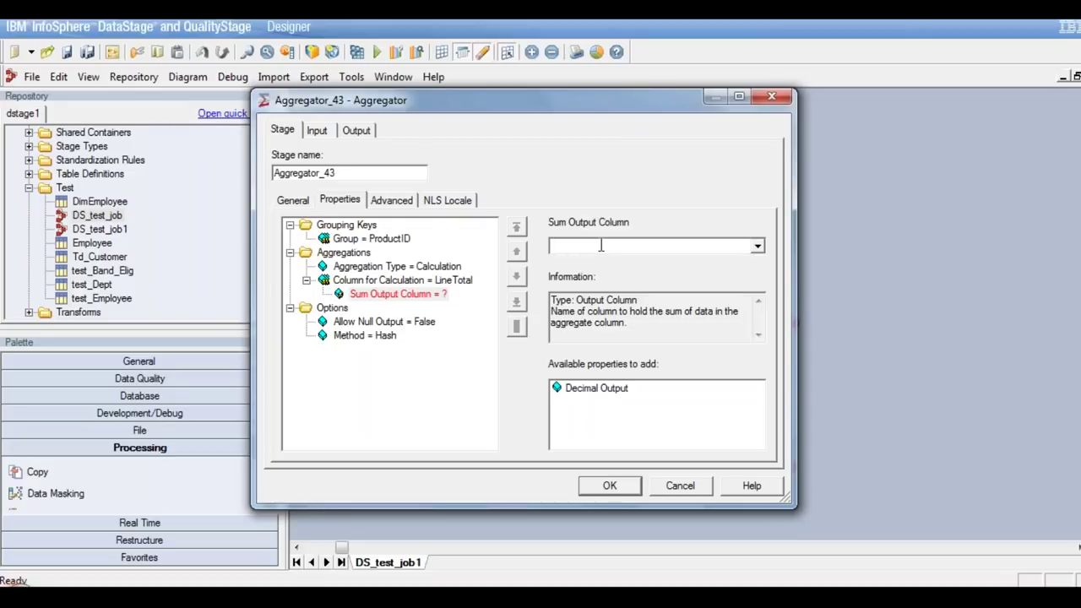
pyautogui.write('Total_Amount')
pyautogui.click(435, 281)
pyautogui.click(422, 296)
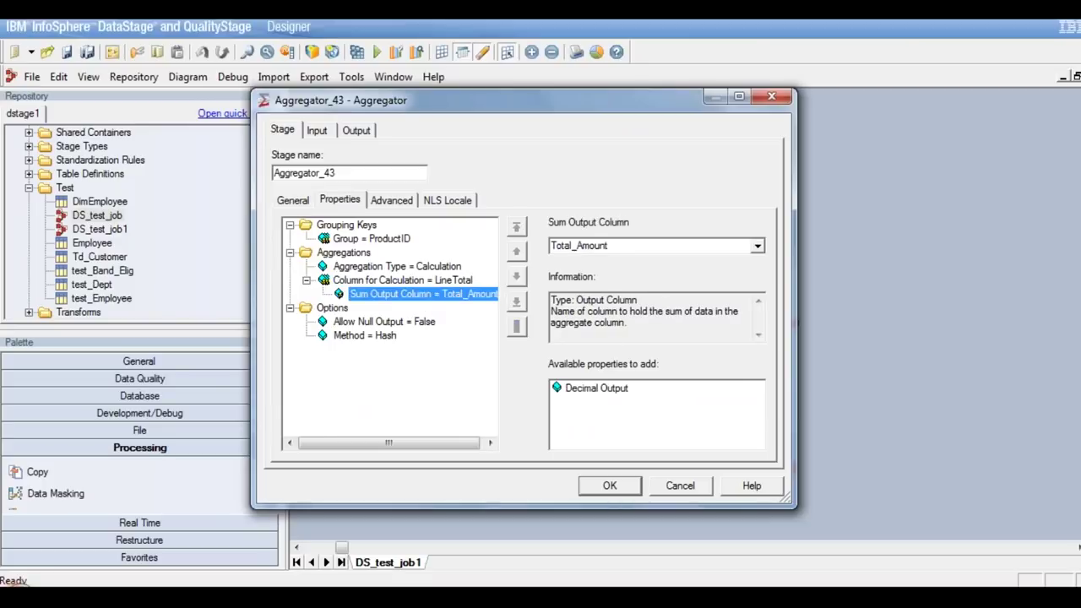
# Add a Decimal Output property of 20,10 to the Total_Amount sum output column
pyautogui.moveTo(595, 393)
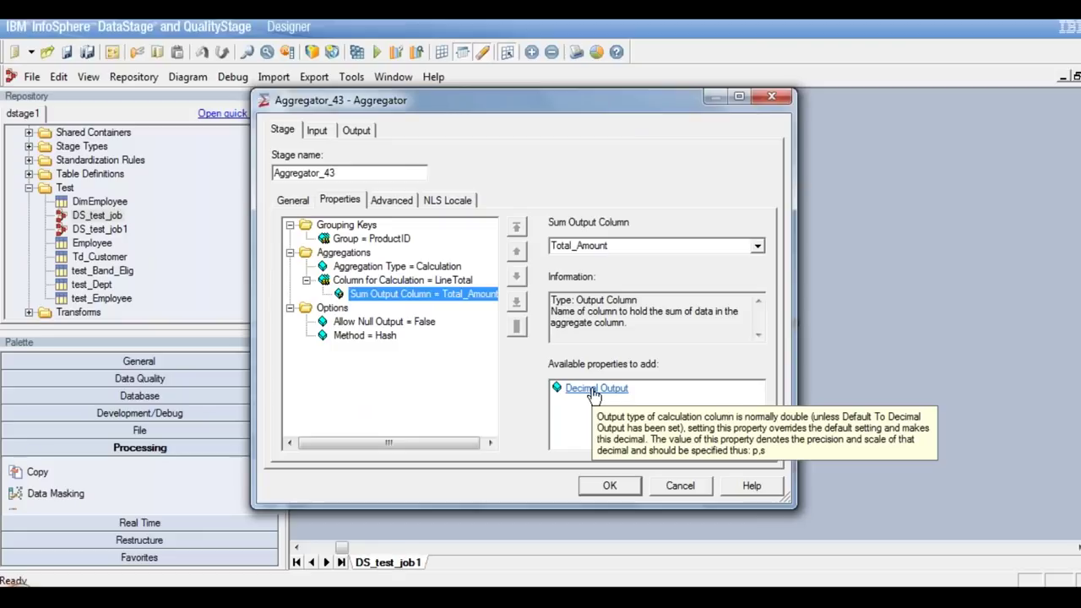
pyautogui.click(595, 388)
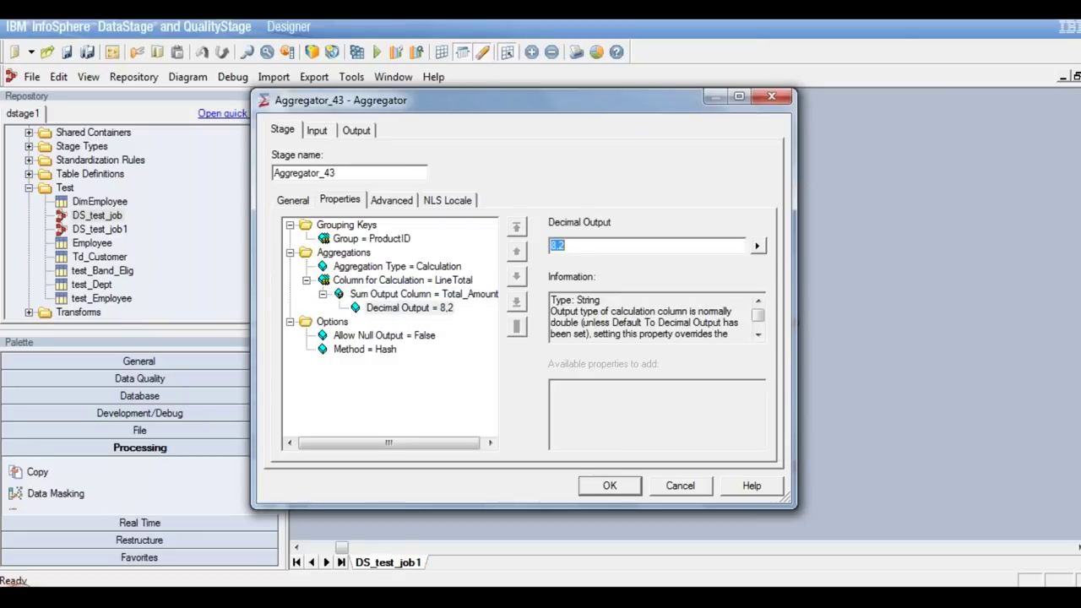
pyautogui.click(599, 245)
pyautogui.press('BackSpace')
pyautogui.press('BackSpace')
pyautogui.press('BackSpace')
pyautogui.write('20,10')
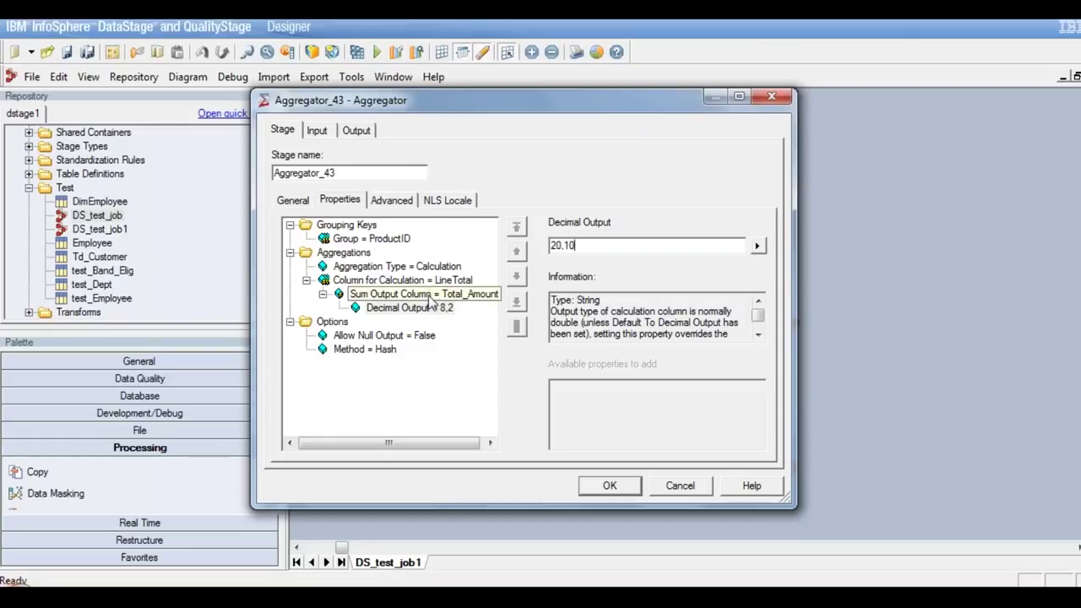
pyautogui.click(433, 295)
pyautogui.click(451, 310)
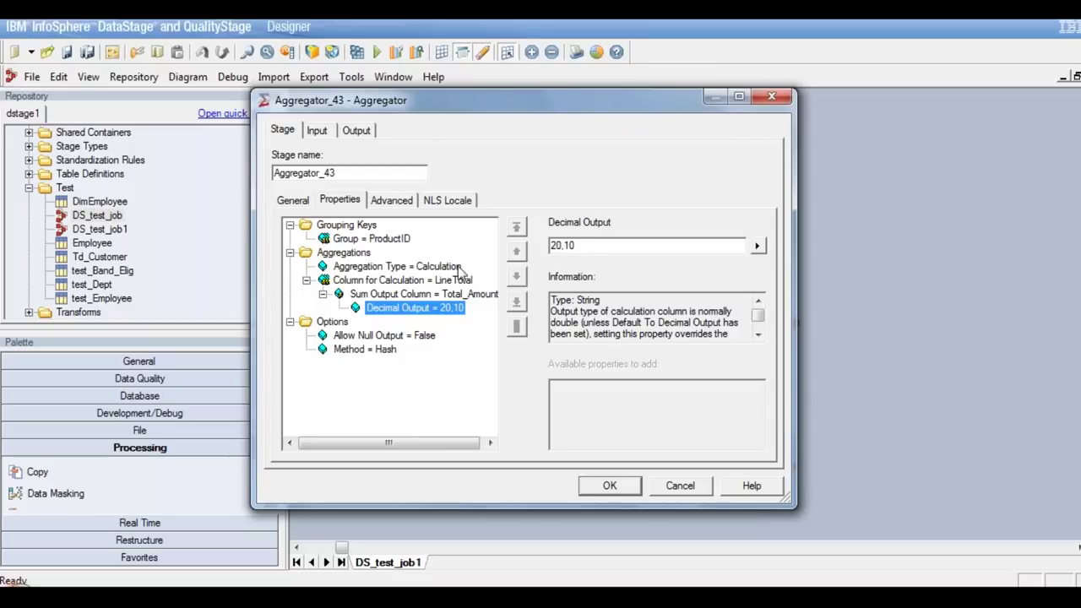
# Add a second Column for Calculation to the aggregations and set it to OrderQty
pyautogui.click(430, 295)
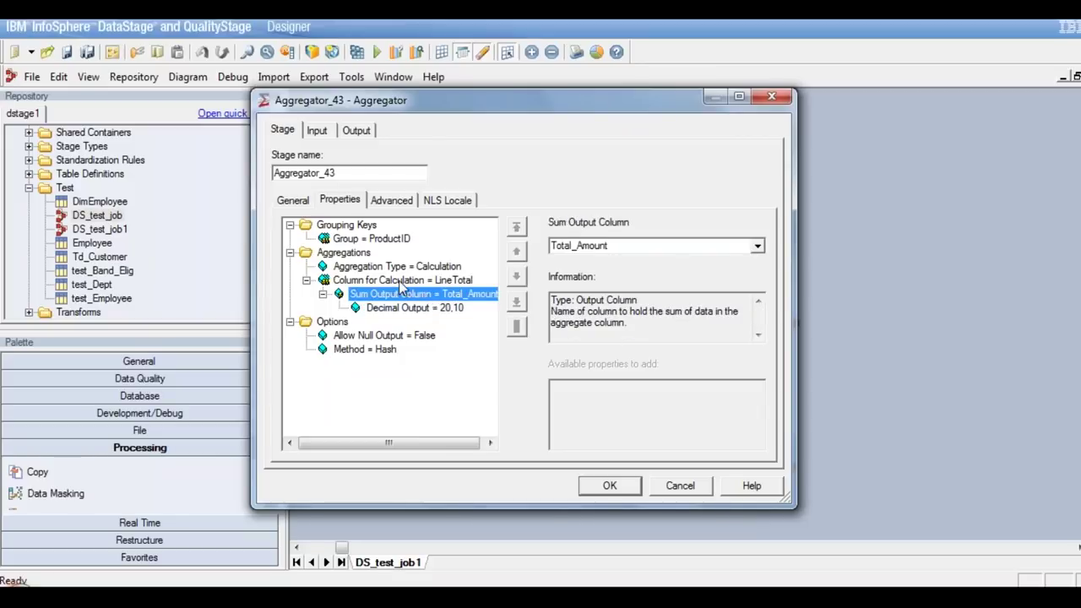
pyautogui.click(400, 282)
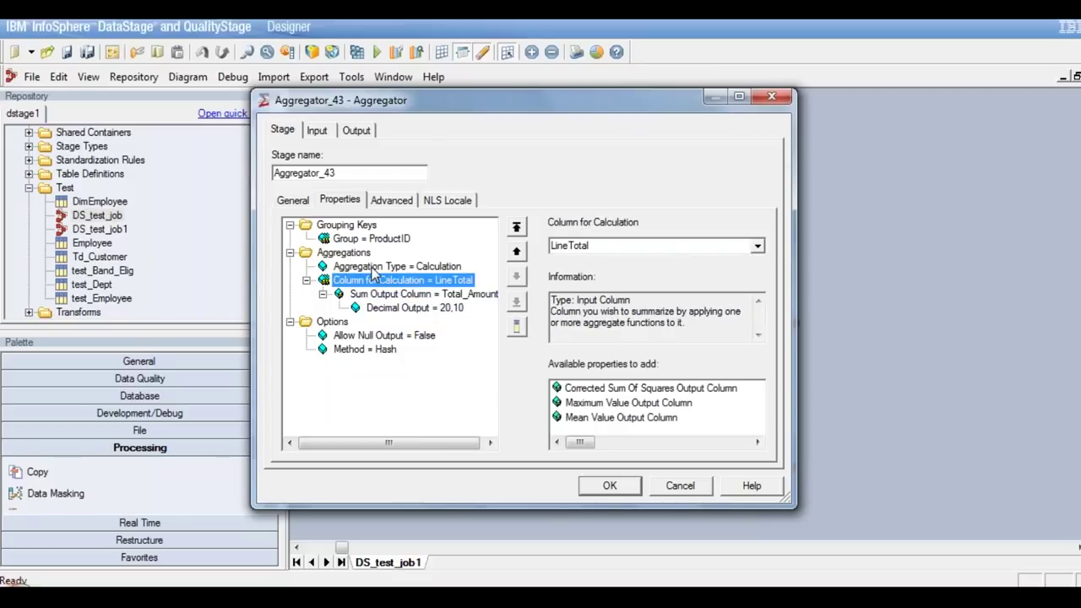
pyautogui.click(373, 268)
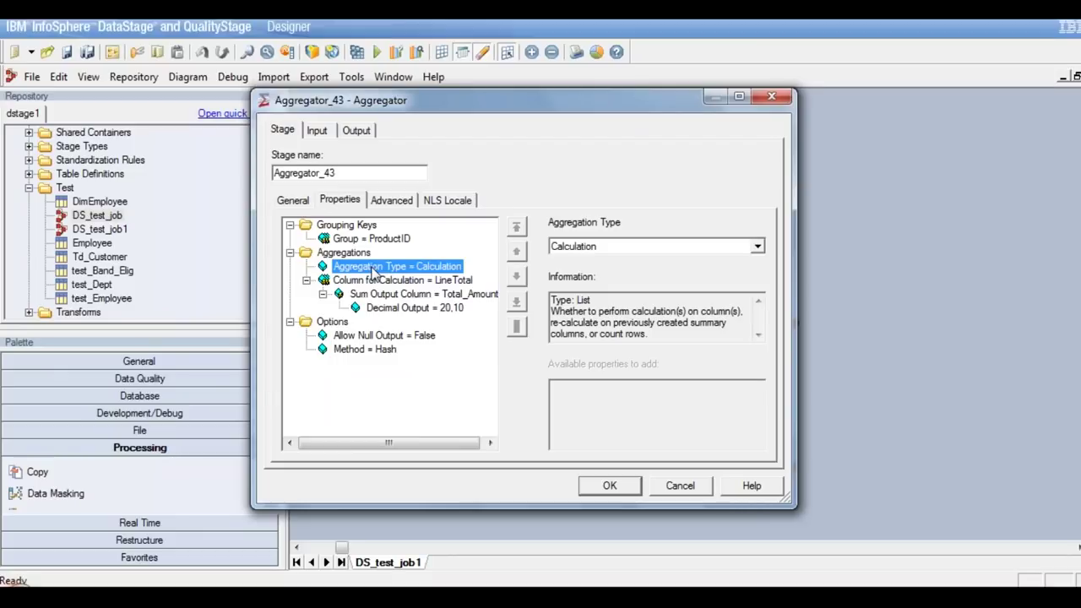
pyautogui.click(342, 254)
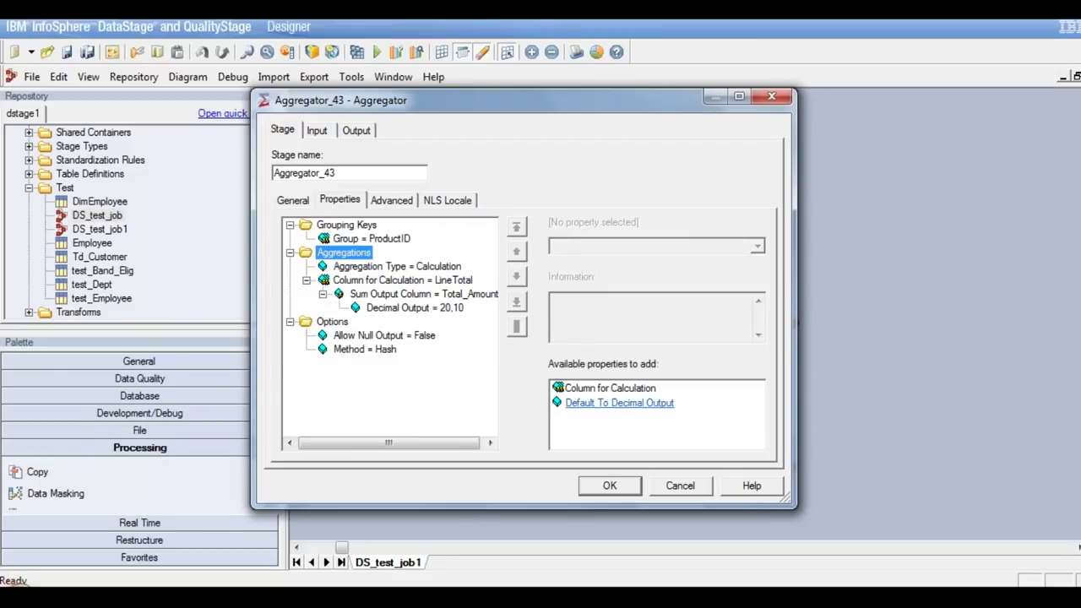
pyautogui.click(608, 389)
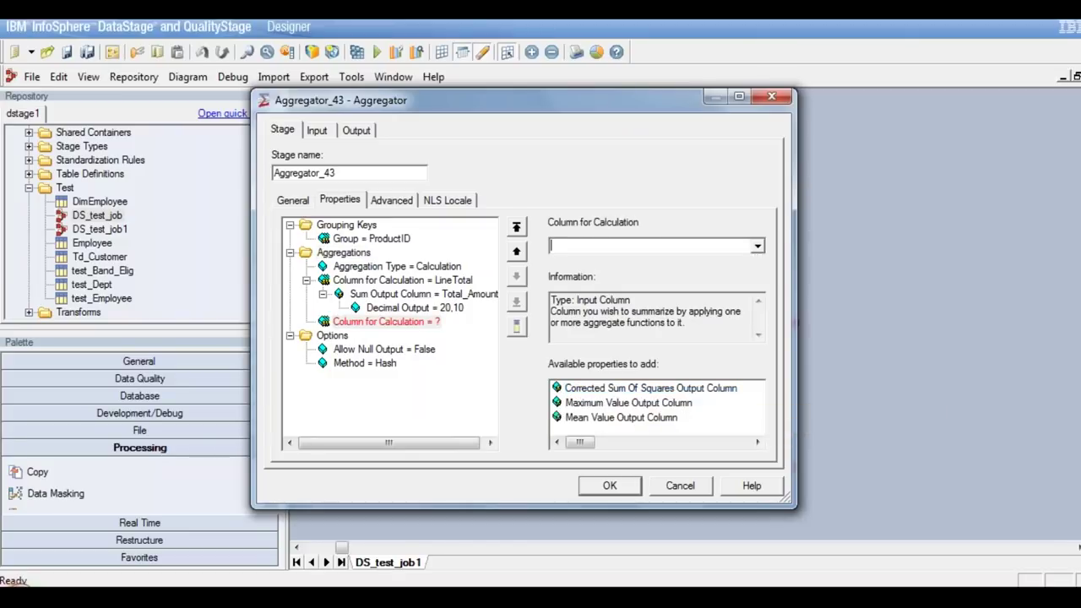
pyautogui.click(758, 247)
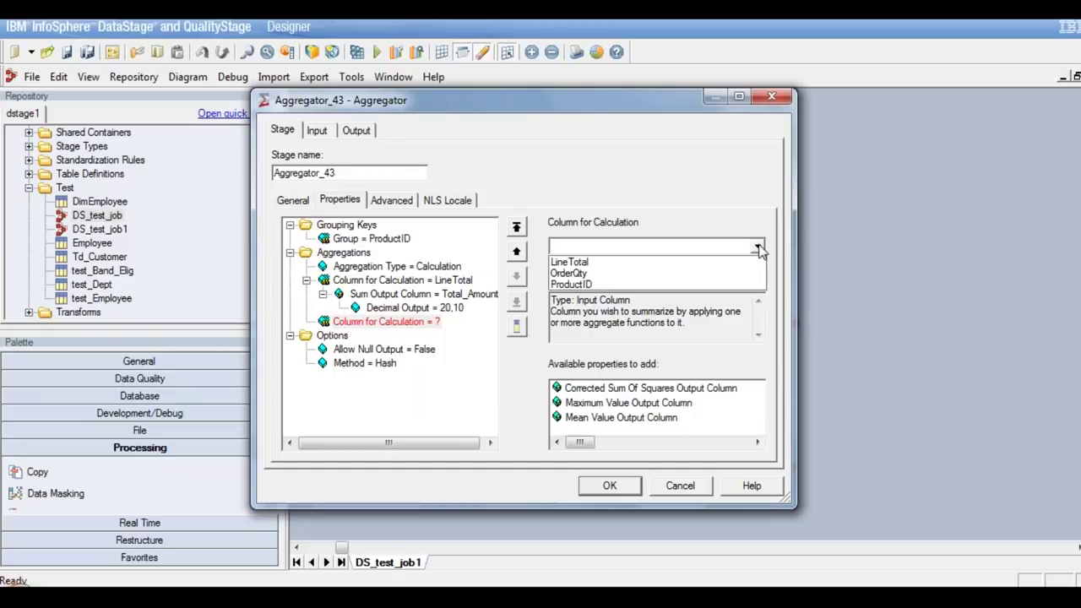
pyautogui.click(591, 275)
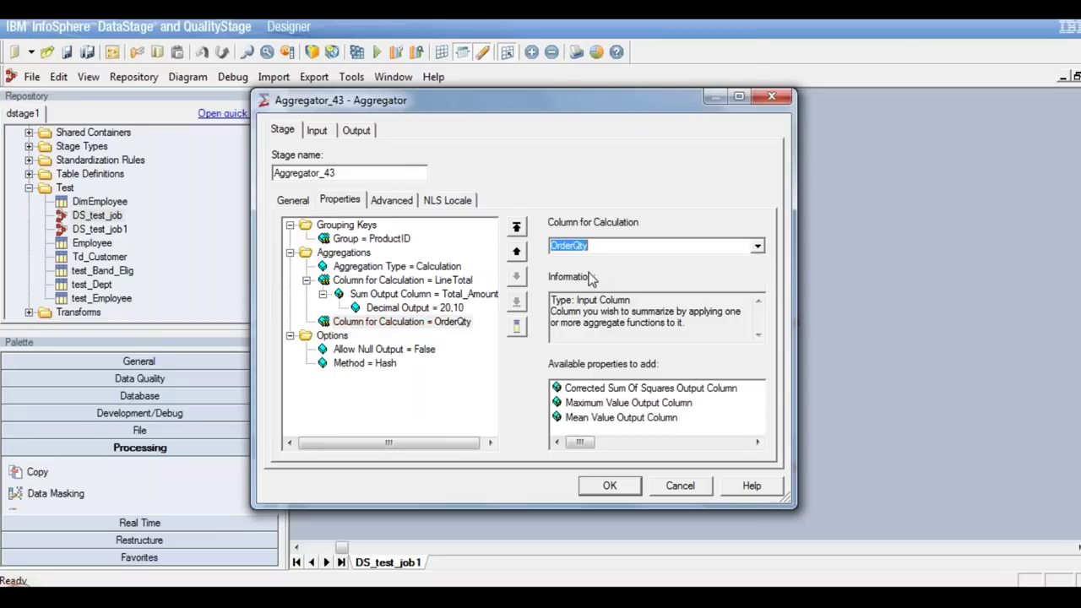
# Add a Maximum Value Output Column named Max_OrdQty under the OrderQty calculation, with a Decimal Output of 10,0
pyautogui.click(357, 326)
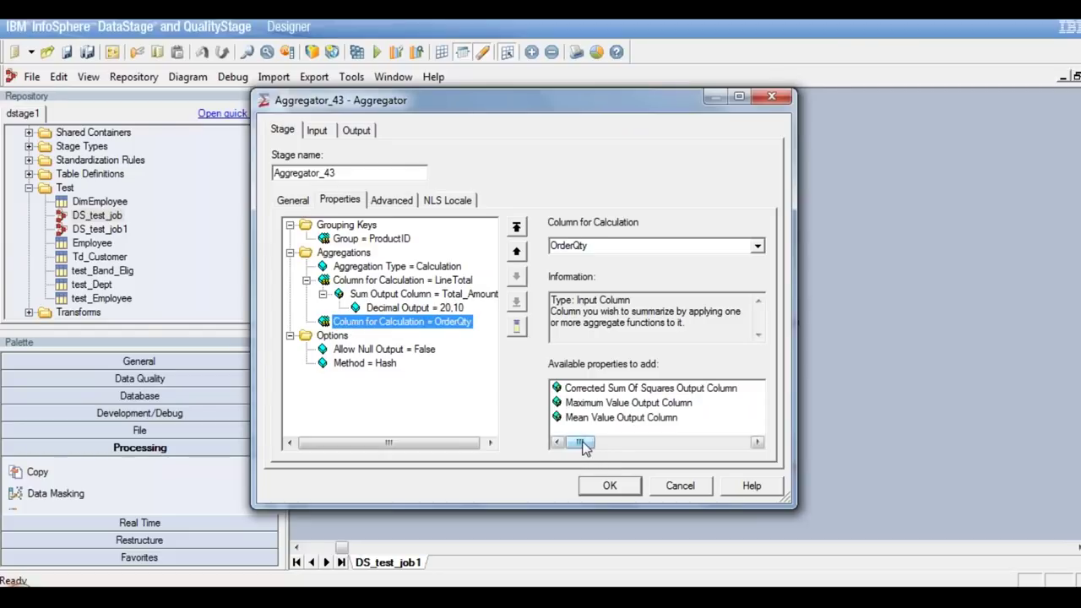
pyautogui.click(648, 405)
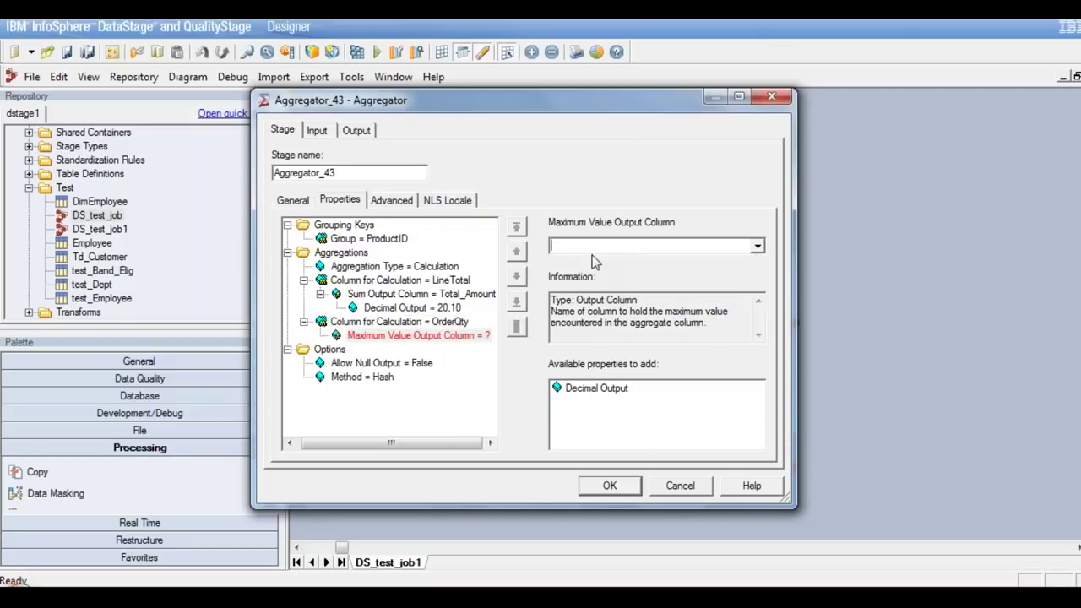
pyautogui.write('Max_OrdQty')
pyautogui.click(600, 391)
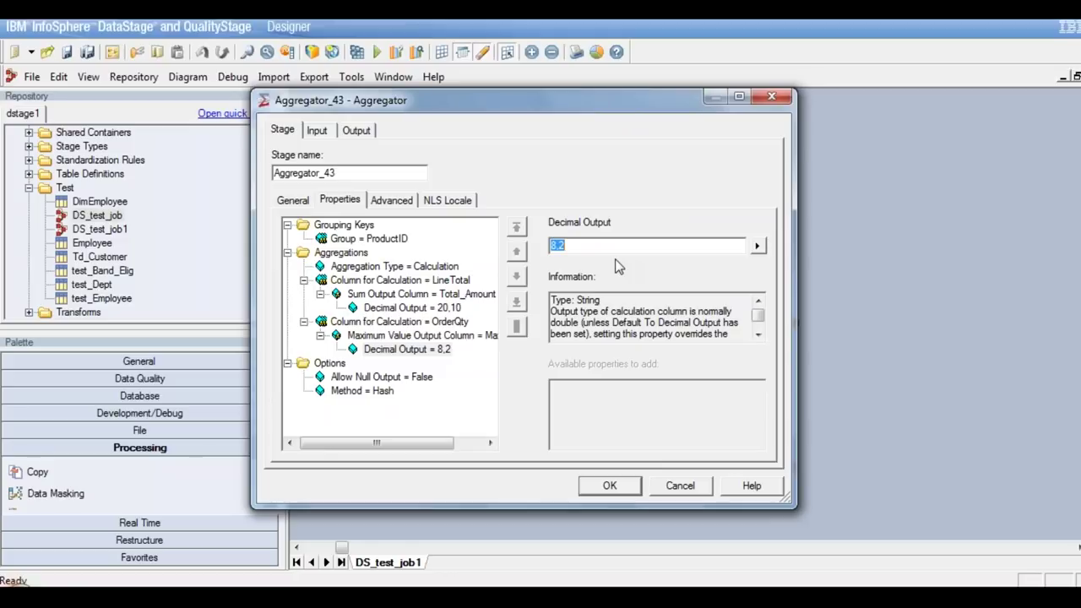
pyautogui.write('10,0')
pyautogui.click(473, 337)
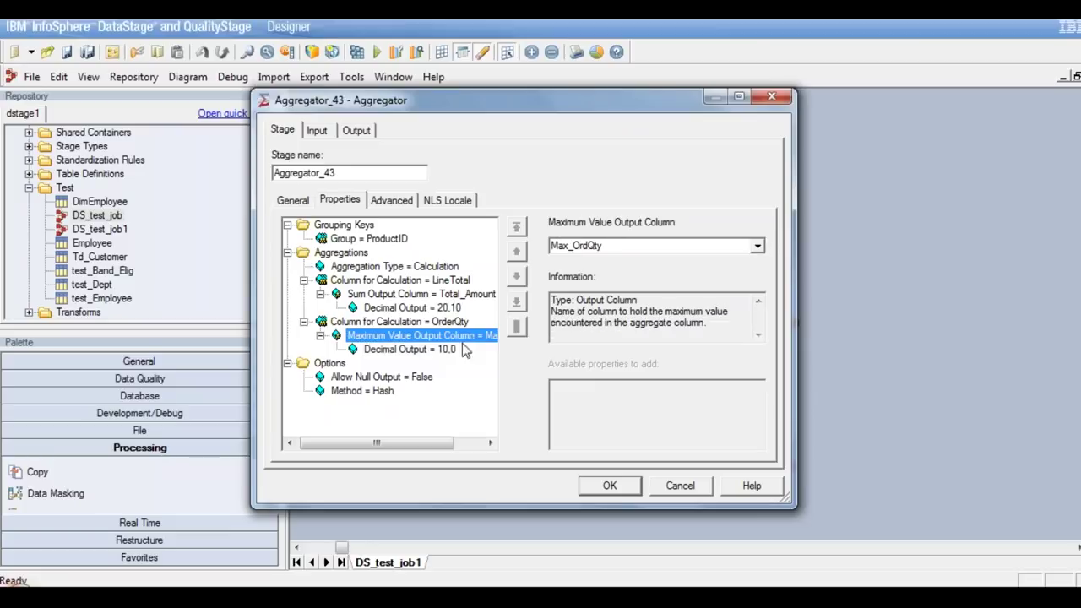
pyautogui.click(441, 350)
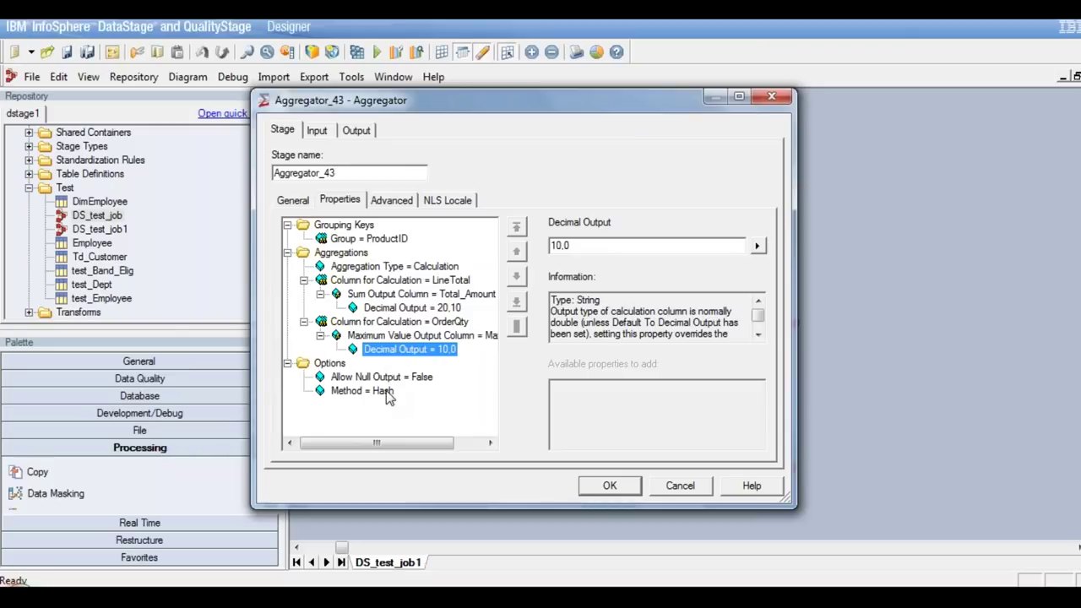
# Map the ProductID, Max_OrdQty and Total_Amount columns to Aggregator_43's output link DSLink49
pyautogui.click(356, 130)
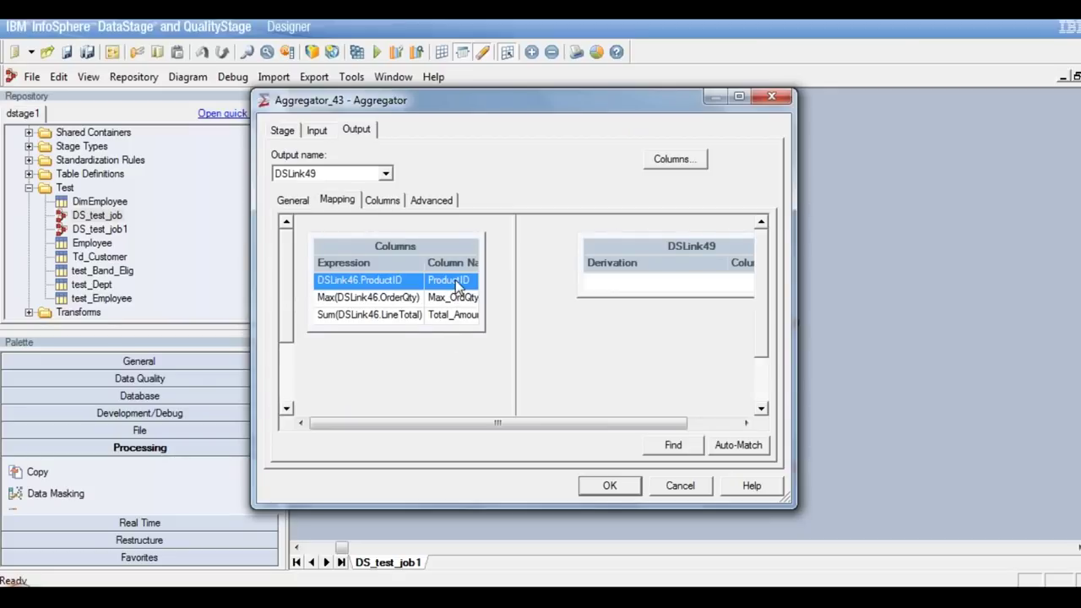
pyautogui.moveTo(455, 280); pyautogui.dragTo(651, 280)
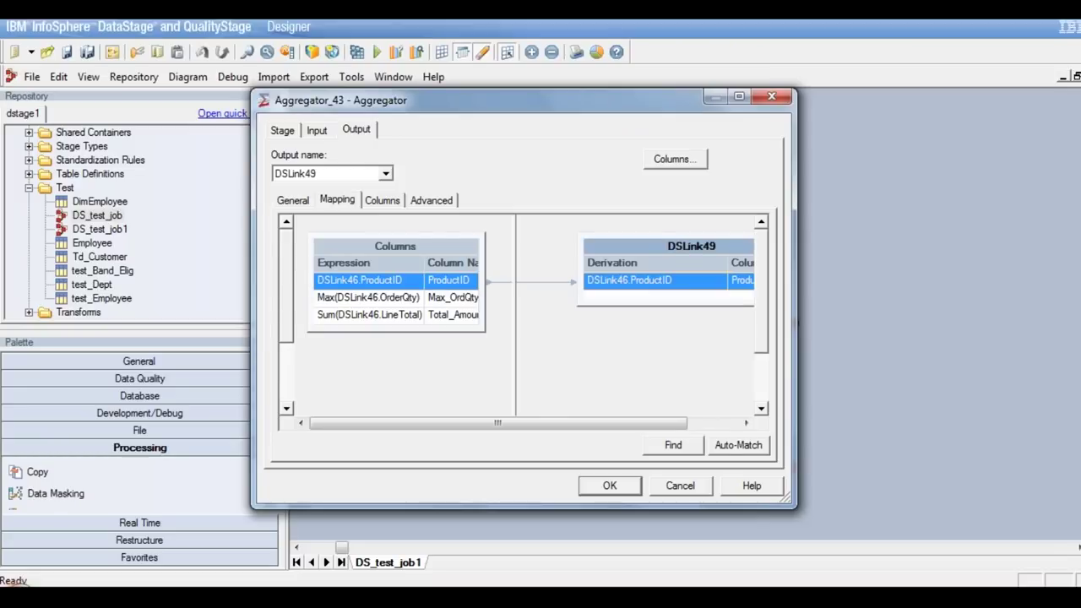
pyautogui.click(468, 300)
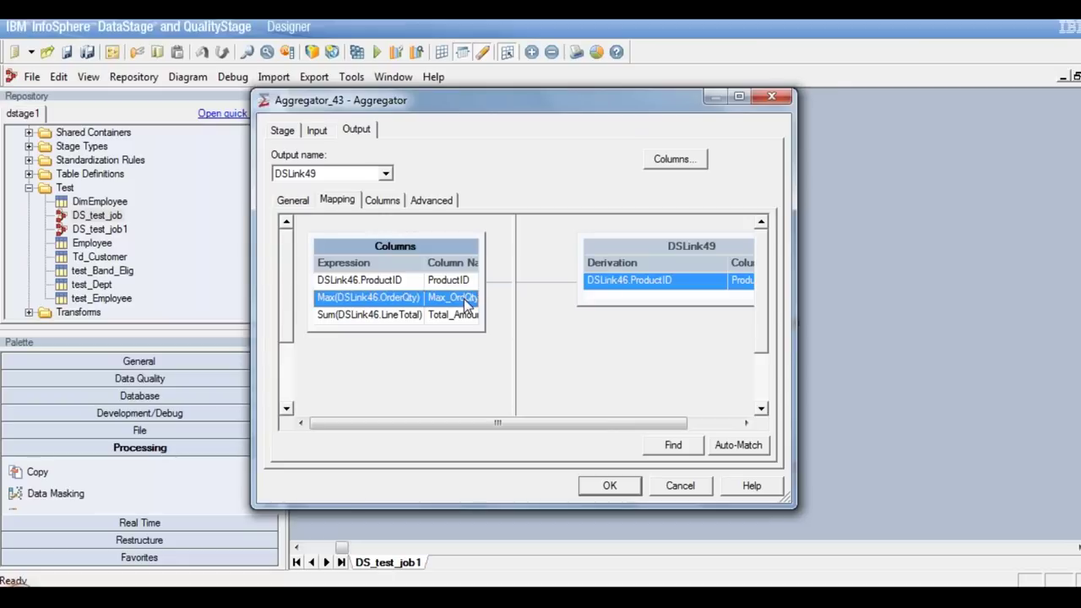
pyautogui.moveTo(467, 300); pyautogui.dragTo(584, 297)
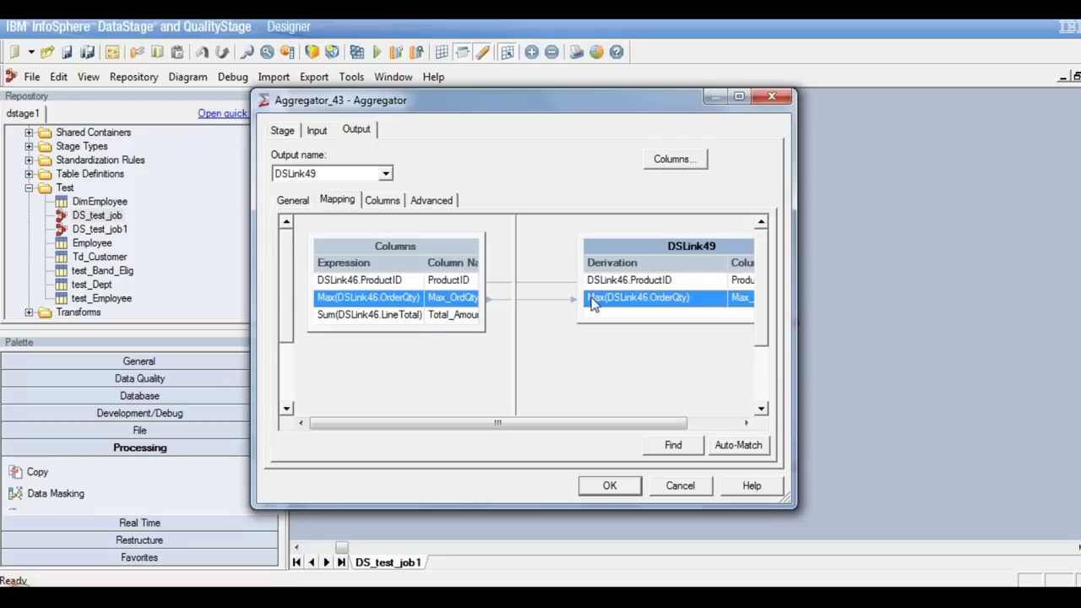
pyautogui.click(450, 317)
pyautogui.moveTo(450, 318); pyautogui.dragTo(601, 308)
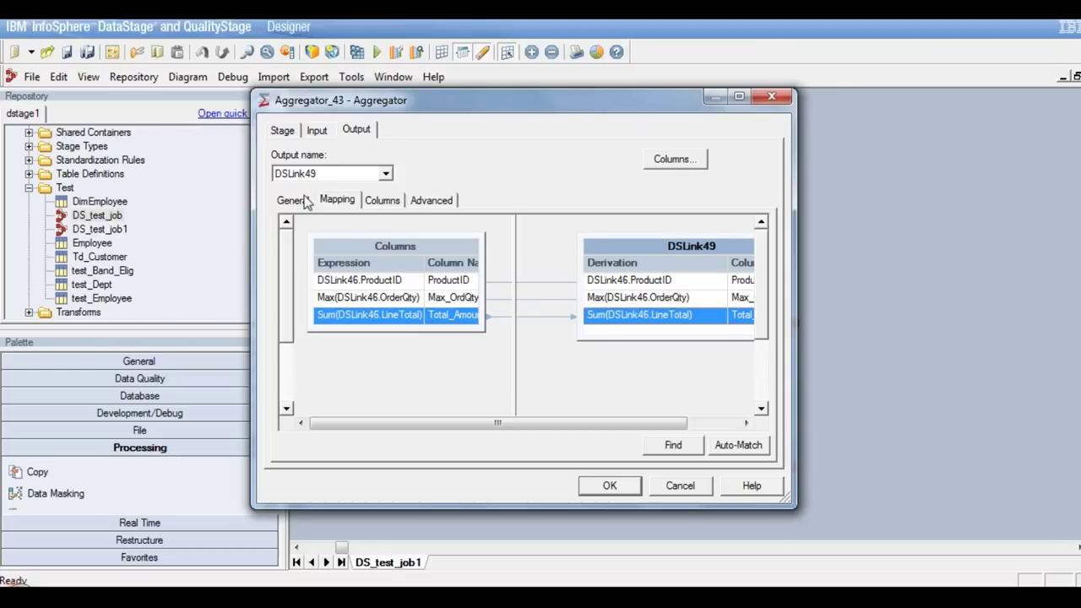
# Set hash partitioning with sorting on ProductID for Aggregator_43's input link DSLink46 and accept the stage settings
pyautogui.click(316, 131)
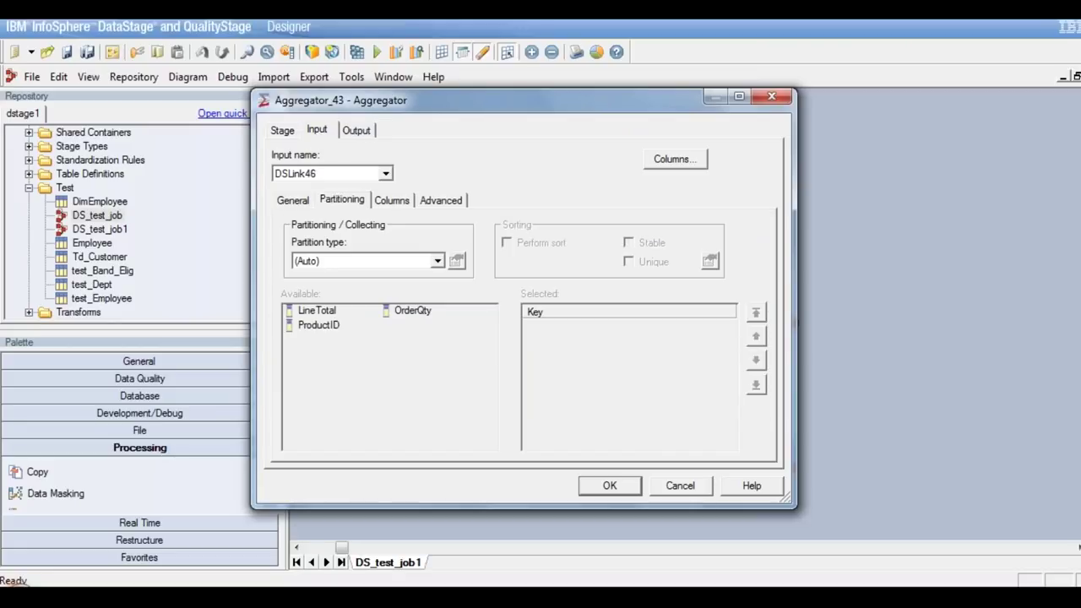
pyautogui.click(437, 262)
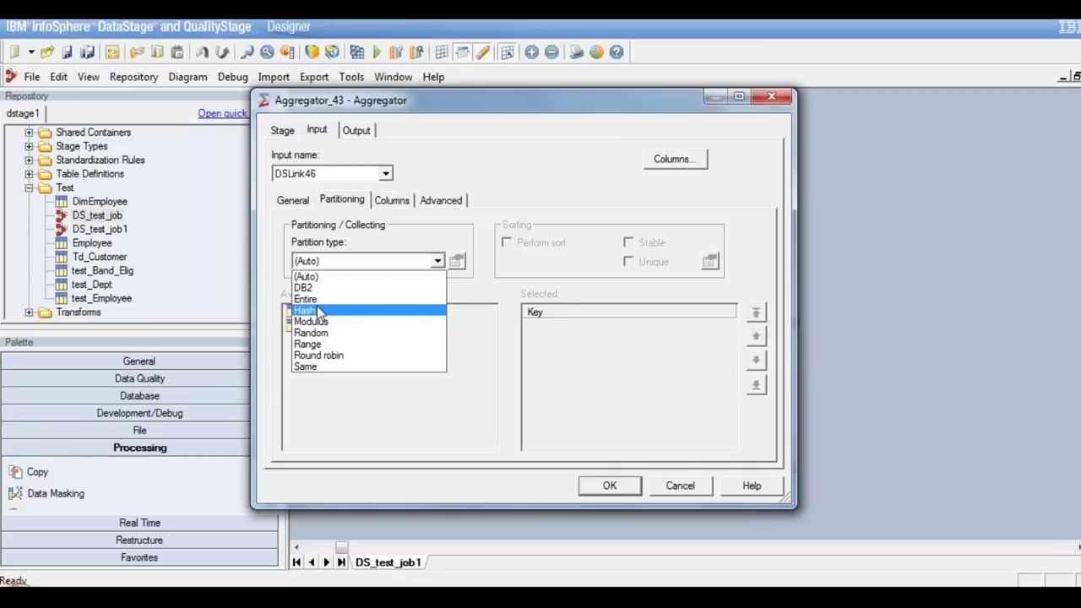
pyautogui.click(306, 311)
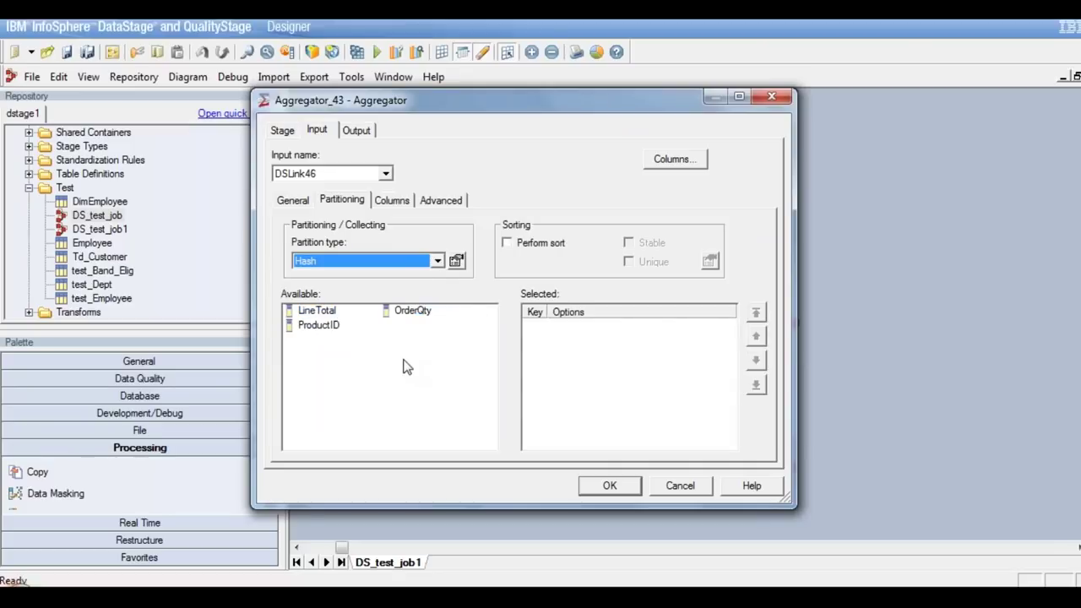
pyautogui.click(321, 329)
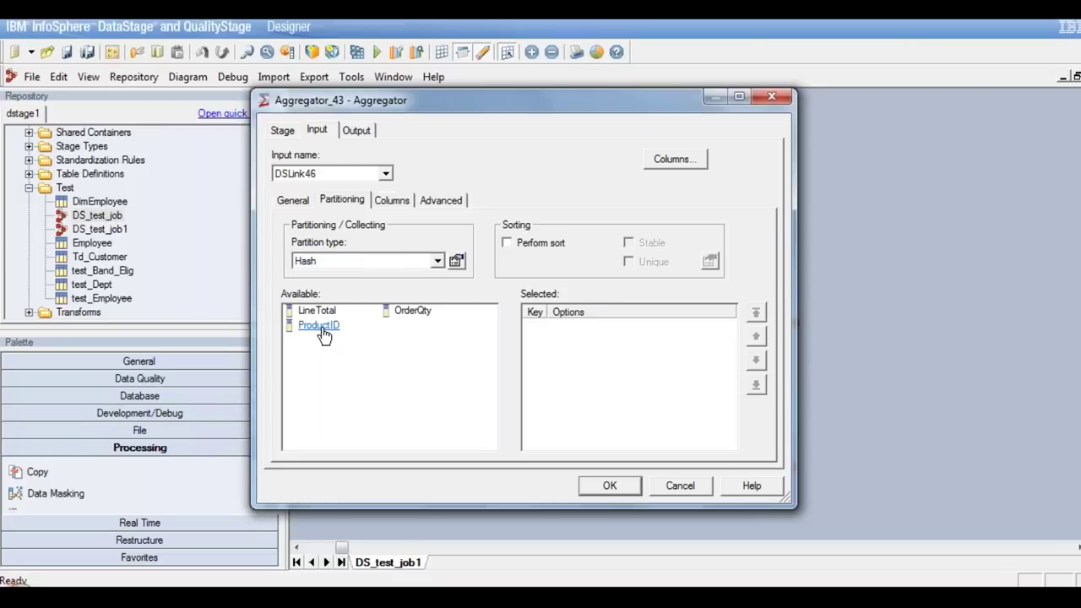
pyautogui.doubleClick(322, 330)
pyautogui.click(508, 244)
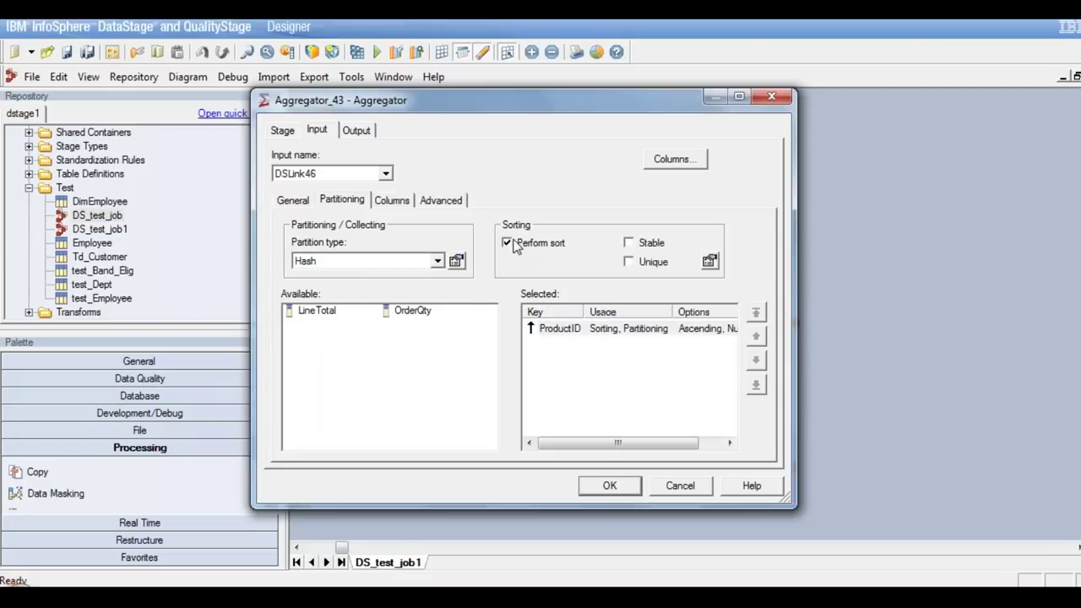
pyautogui.click(623, 491)
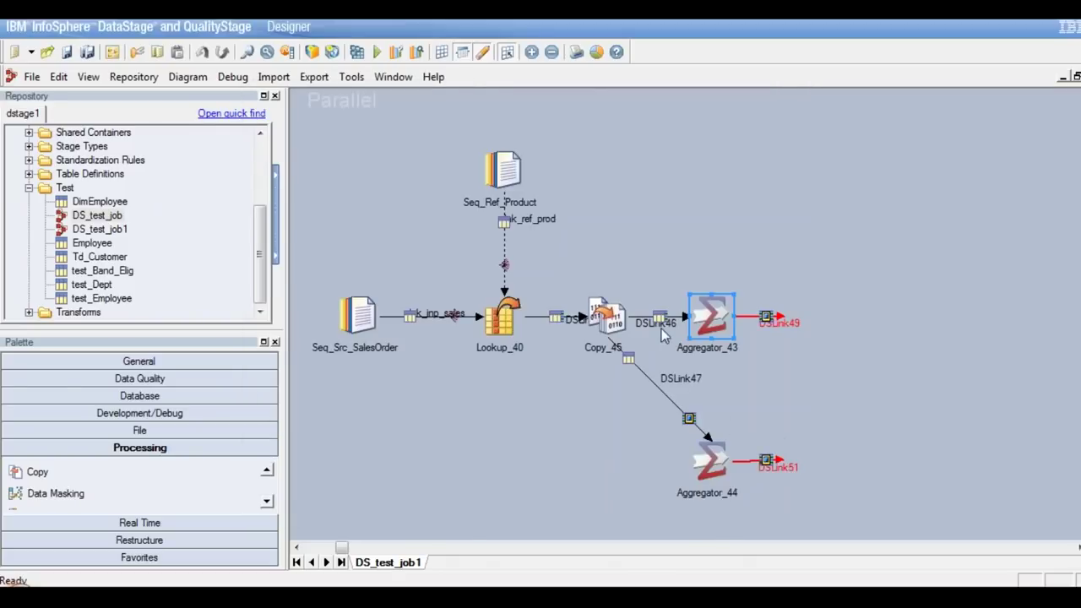
# Open the Aggregator_44 stage properties and set its grouping key to ProductID
pyautogui.click(714, 458)
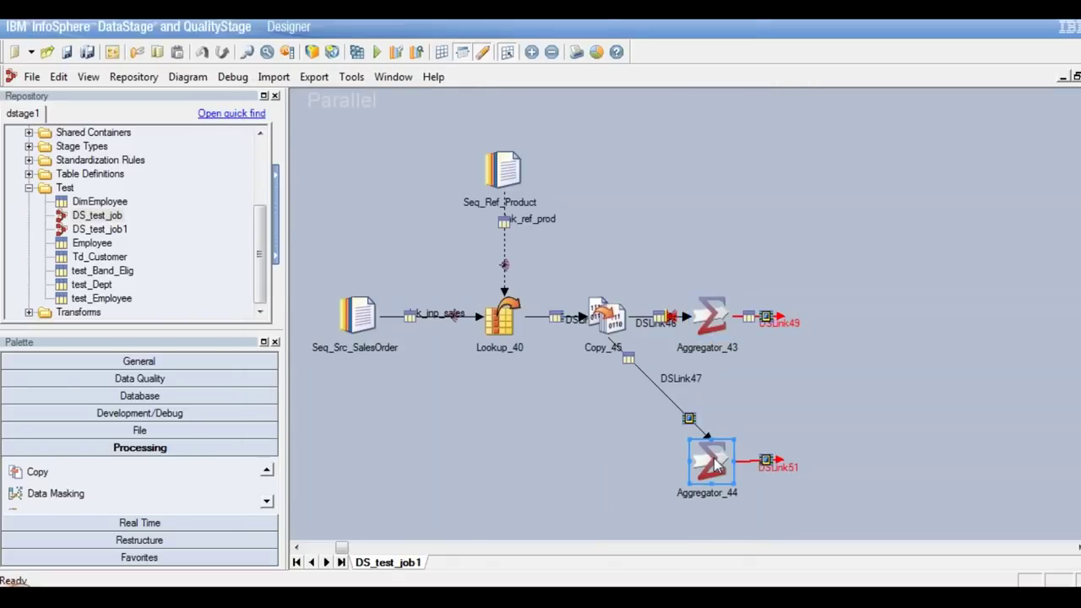
pyautogui.doubleClick(714, 458)
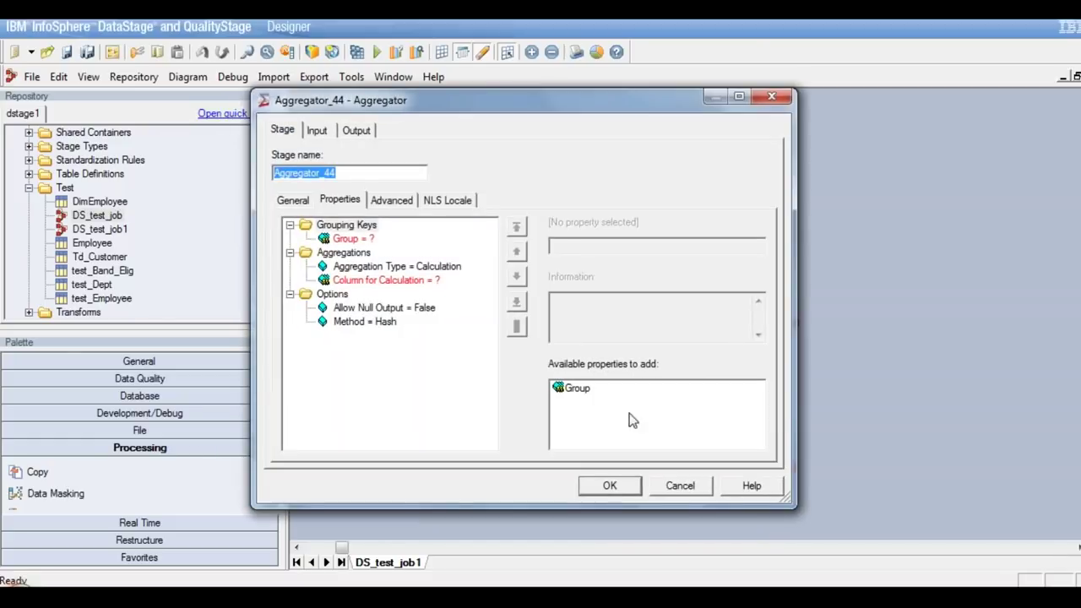
pyautogui.click(353, 240)
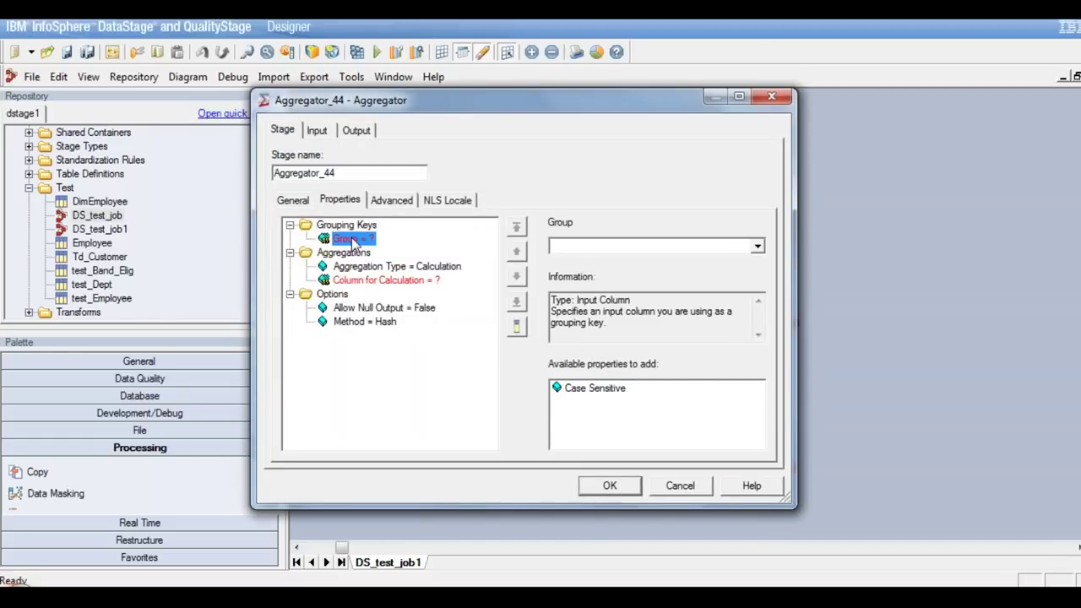
pyautogui.click(758, 248)
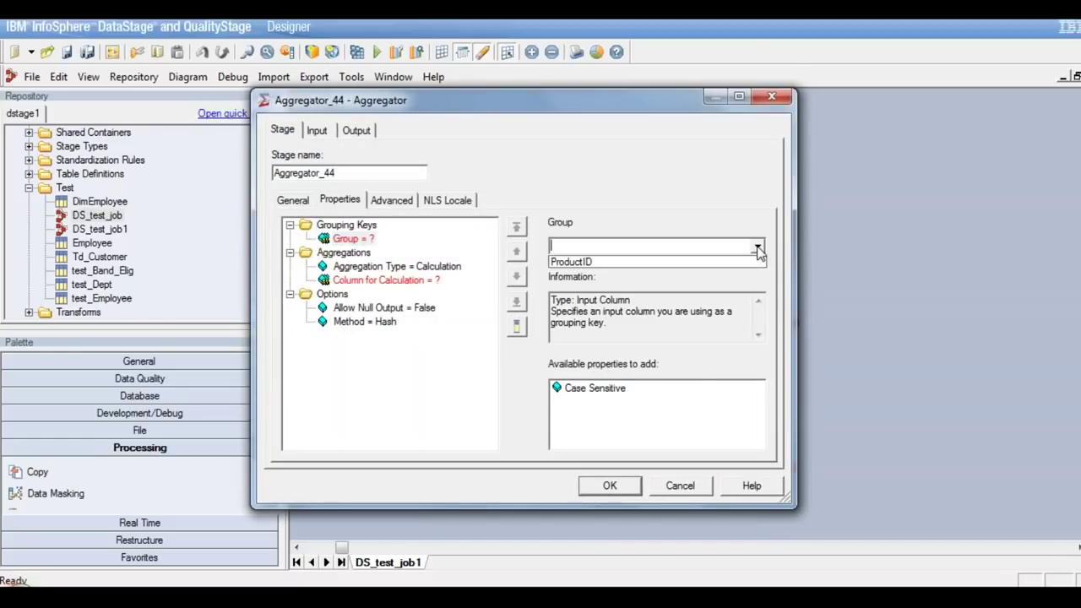
pyautogui.click(673, 261)
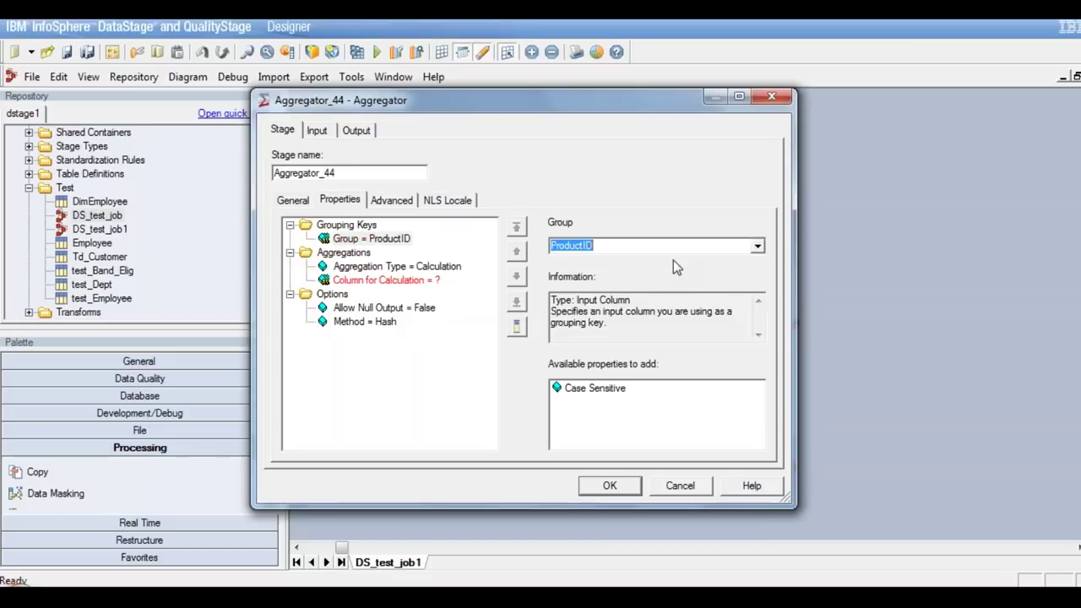
# Set Aggregator_44's Aggregation Type to Count Rows and name its Count Output Column CntOrders
pyautogui.click(424, 265)
pyautogui.click(757, 247)
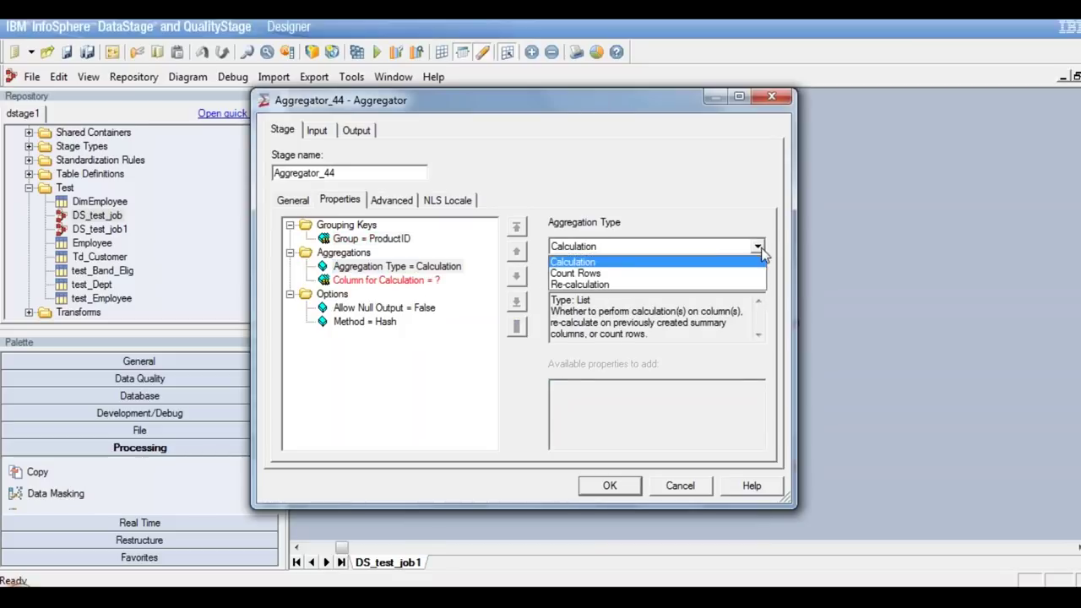
pyautogui.click(591, 273)
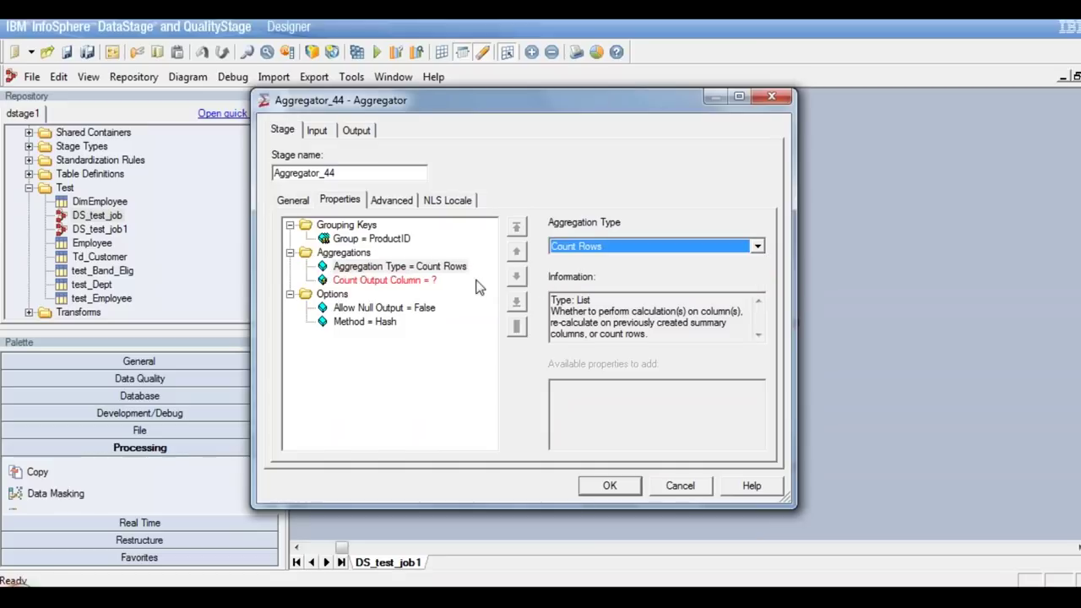
pyautogui.click(402, 280)
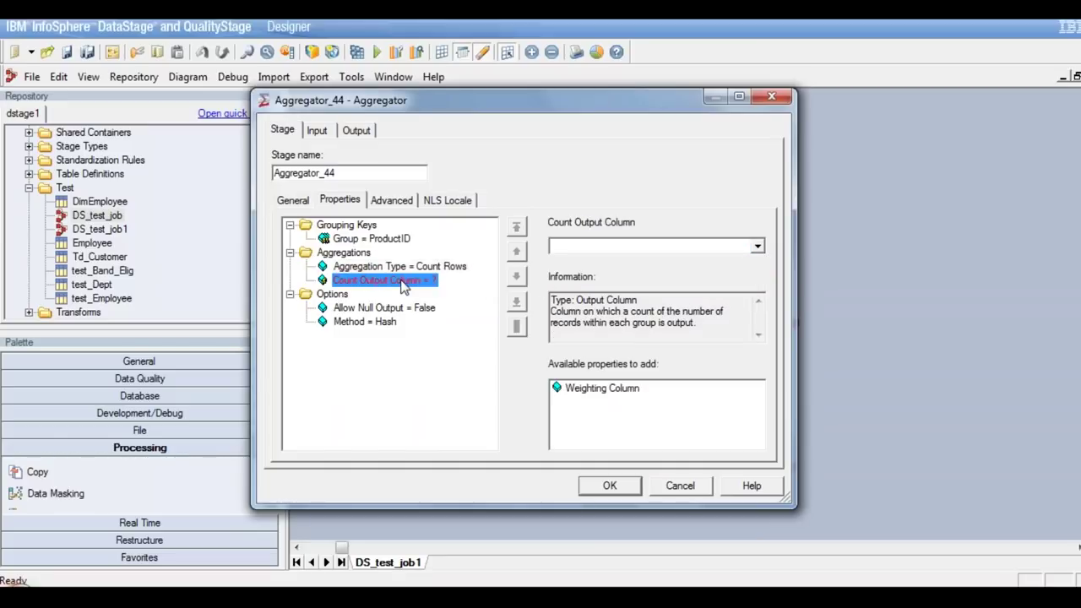
pyautogui.click(588, 247)
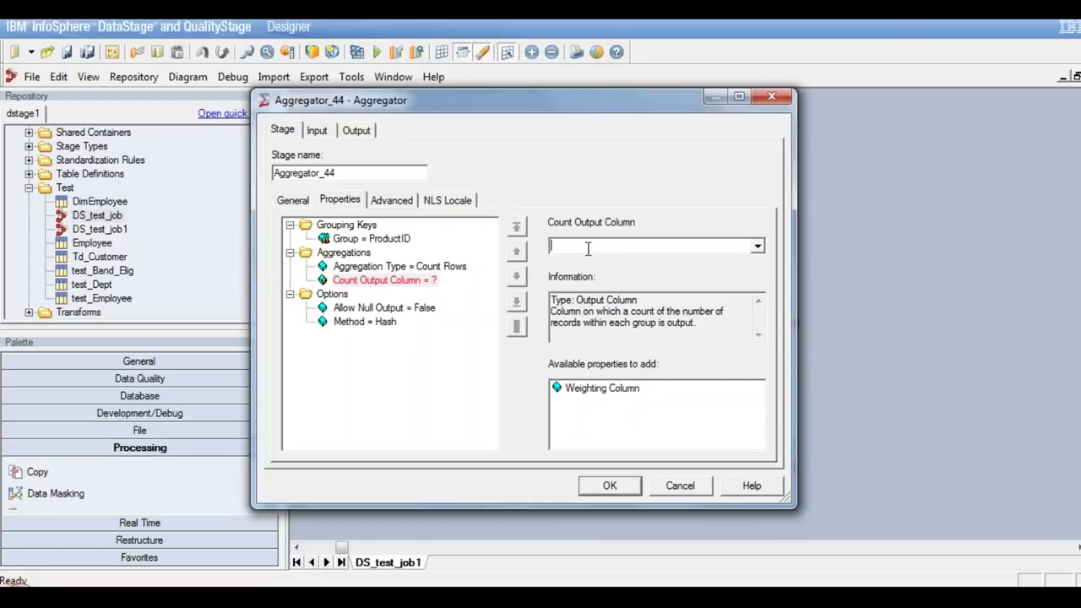
pyautogui.write('CntOrde')
pyautogui.click(457, 267)
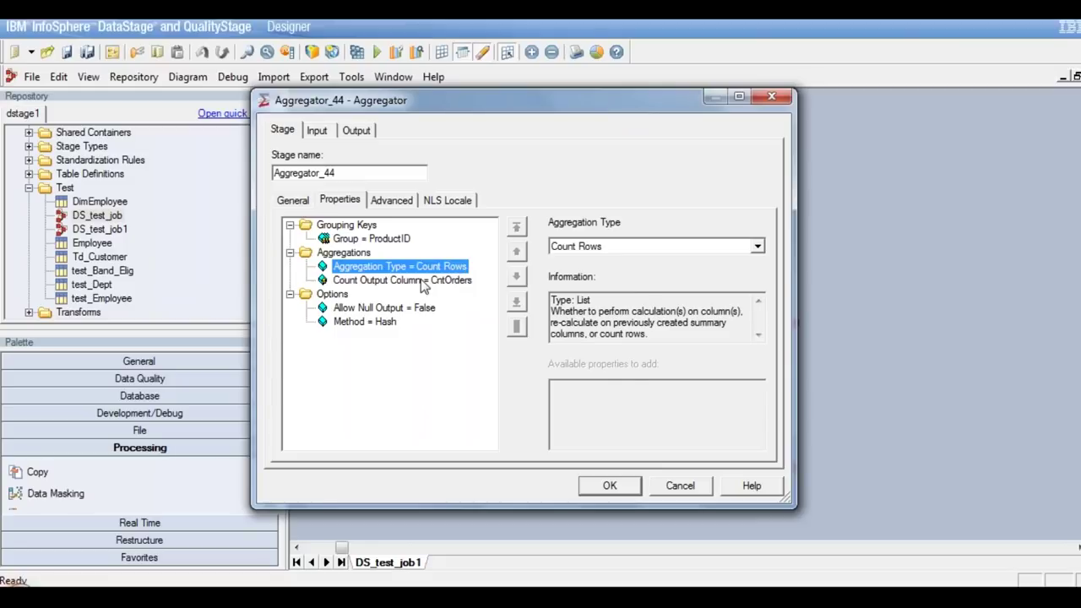
pyautogui.click(423, 281)
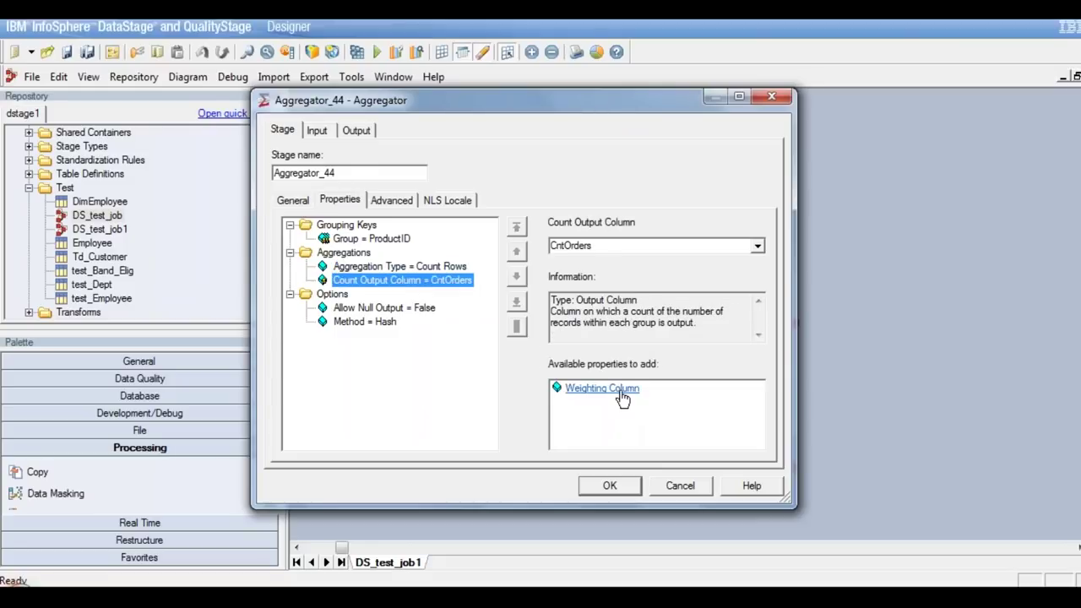
pyautogui.moveTo(622, 398)
pyautogui.click(408, 267)
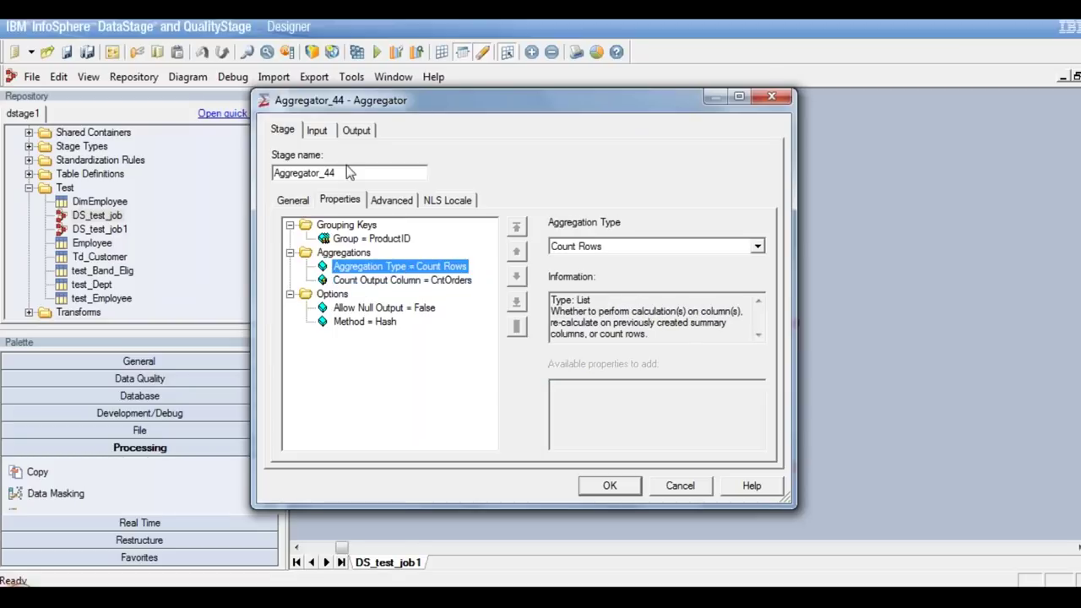
# Set hash partitioning with sorting on ProductID for Aggregator_44's input link DSLink47
pyautogui.click(315, 131)
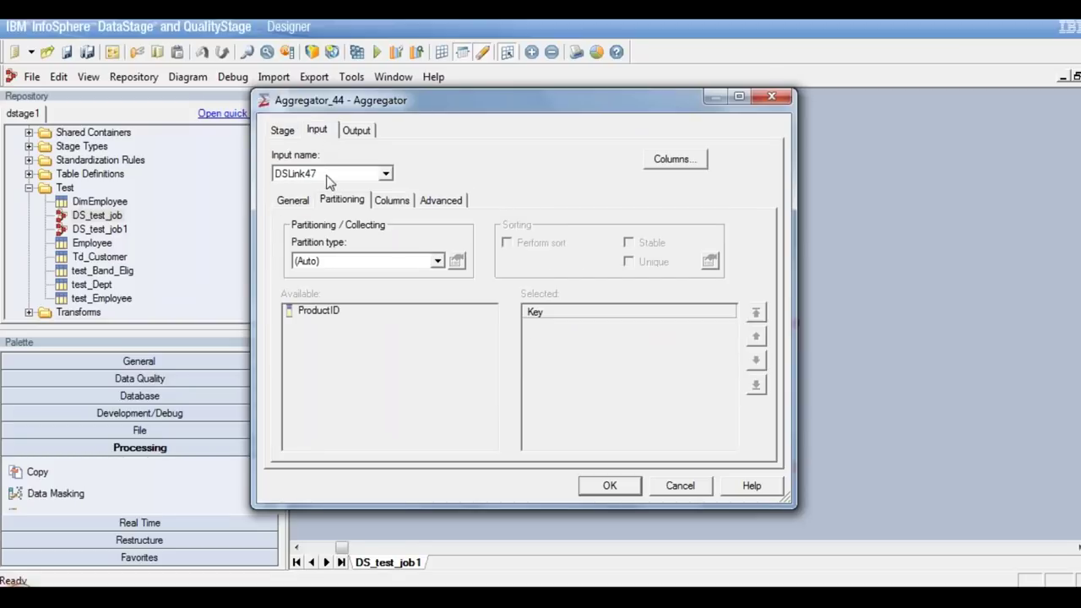
pyautogui.click(437, 261)
pyautogui.click(328, 315)
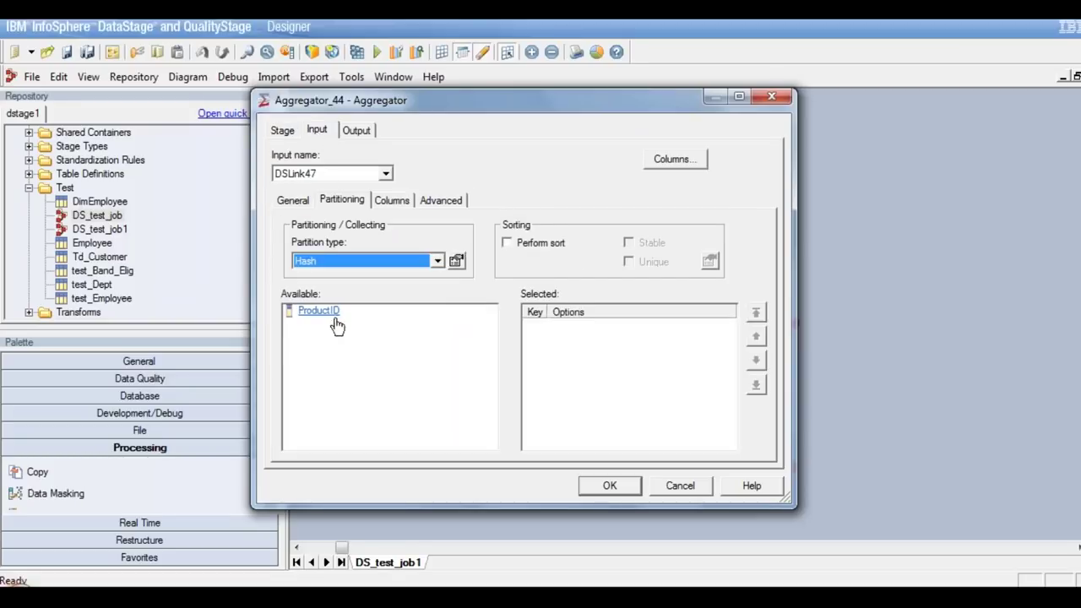
pyautogui.click(501, 244)
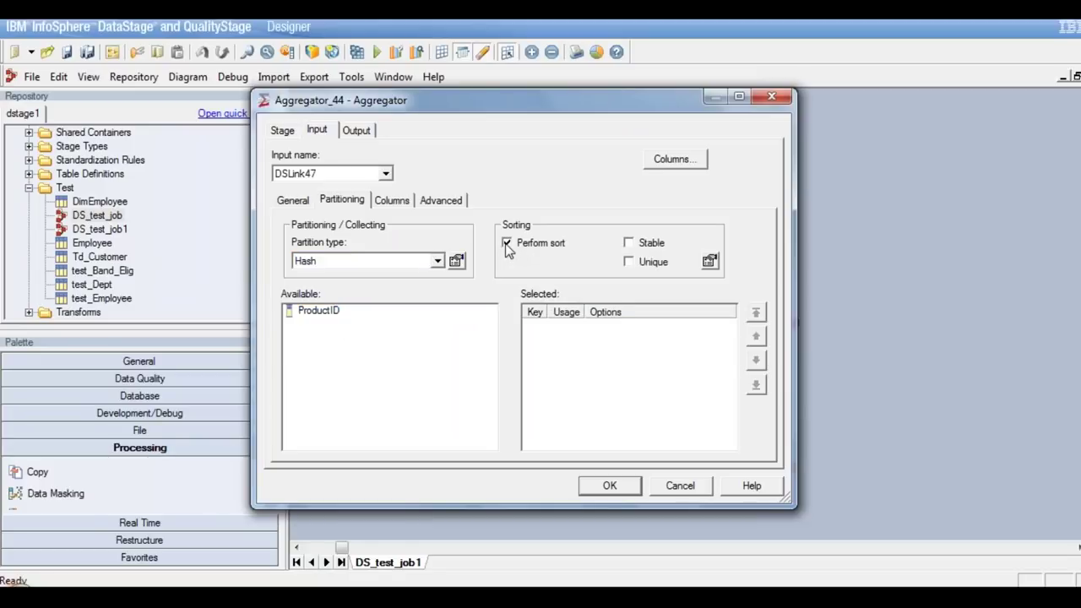
pyautogui.doubleClick(319, 312)
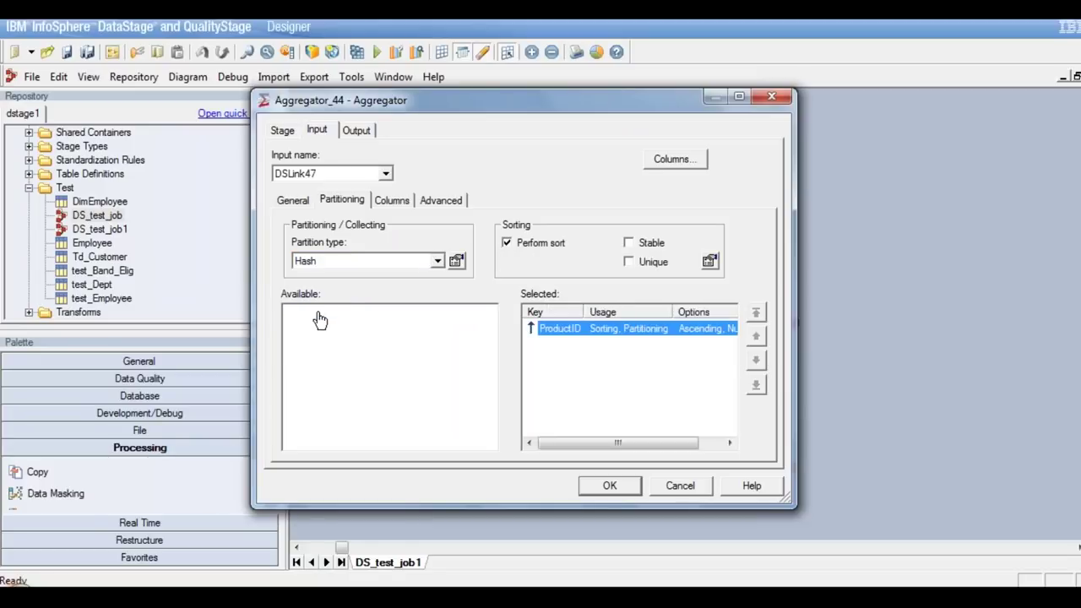
# Map the ProductID and CntOrders columns to Aggregator_44's output link DSLink51 and accept the stage settings
pyautogui.click(368, 133)
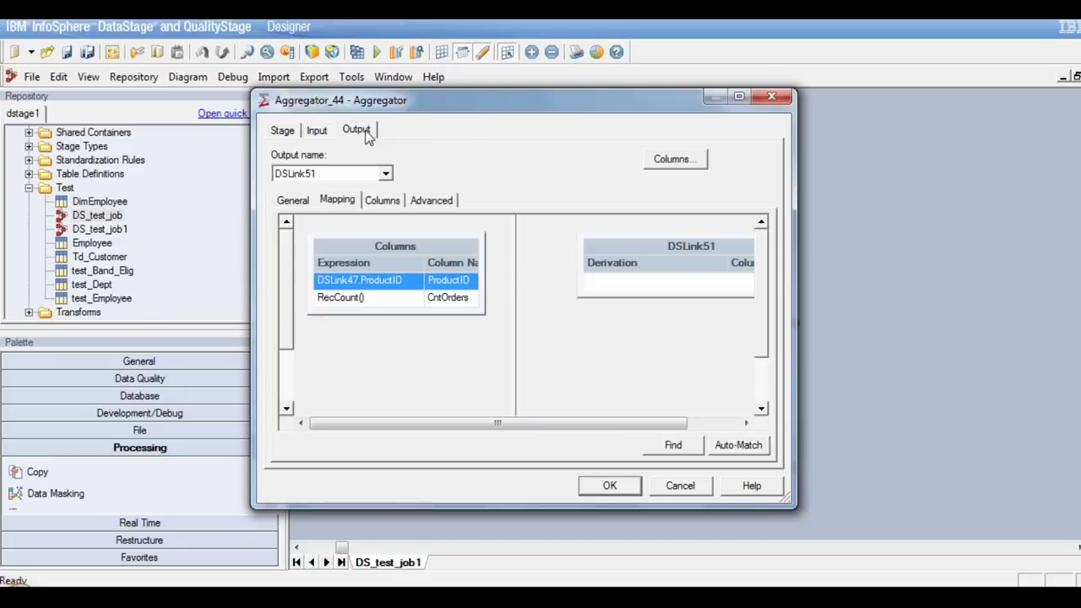
pyautogui.moveTo(456, 263)
pyautogui.mouseDown()
pyautogui.moveTo(625, 257)
pyautogui.moveTo(733, 279)
pyautogui.mouseUp()
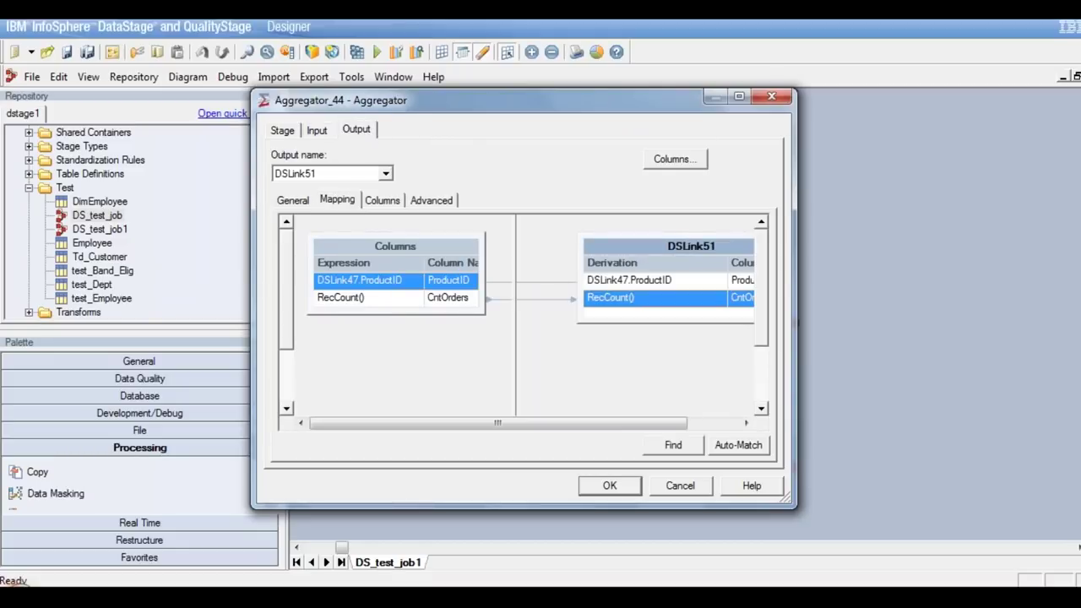
pyautogui.click(609, 488)
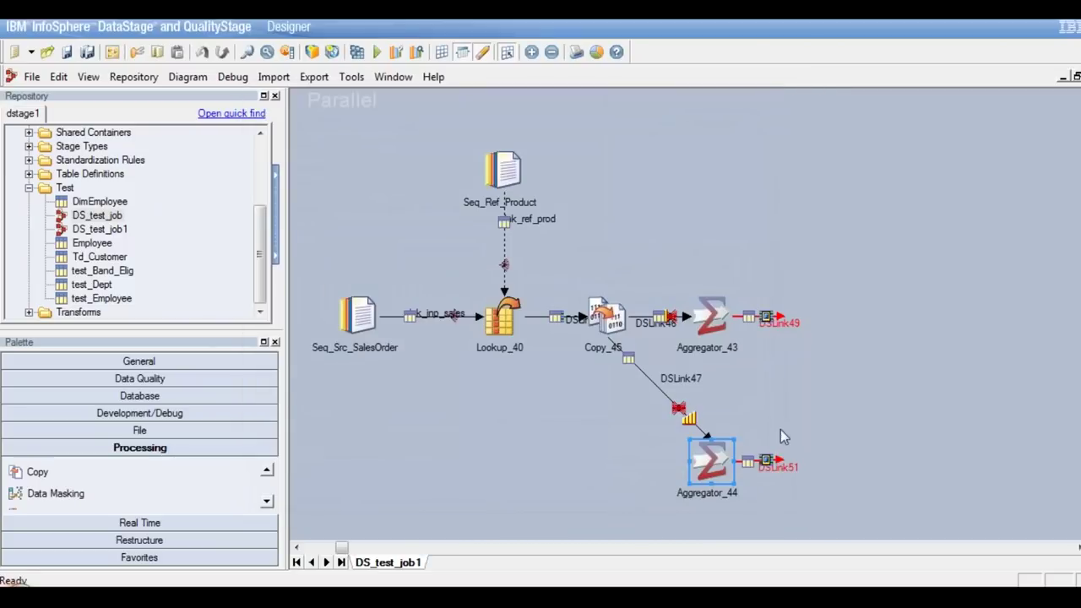
# Add a Join stage from the Processing stages to the job and place it level with Aggregator_43, beyond the end of DSLink49
pyautogui.click(712, 312)
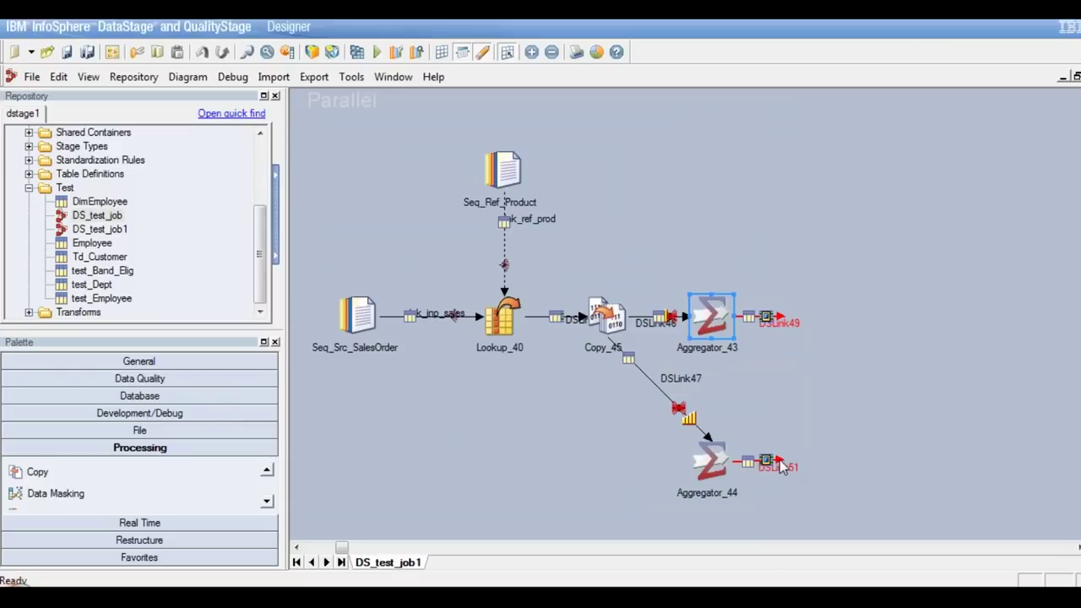
pyautogui.click(813, 454)
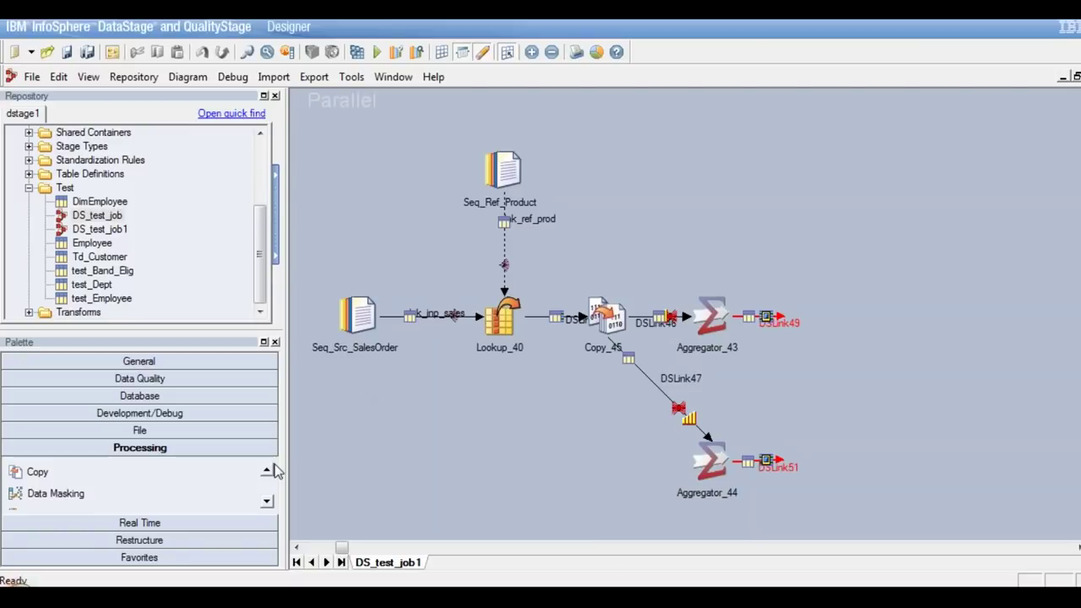
pyautogui.click(266, 504)
pyautogui.click(267, 503)
pyautogui.click(267, 504)
pyautogui.click(267, 504)
pyautogui.click(267, 503)
pyautogui.click(267, 503)
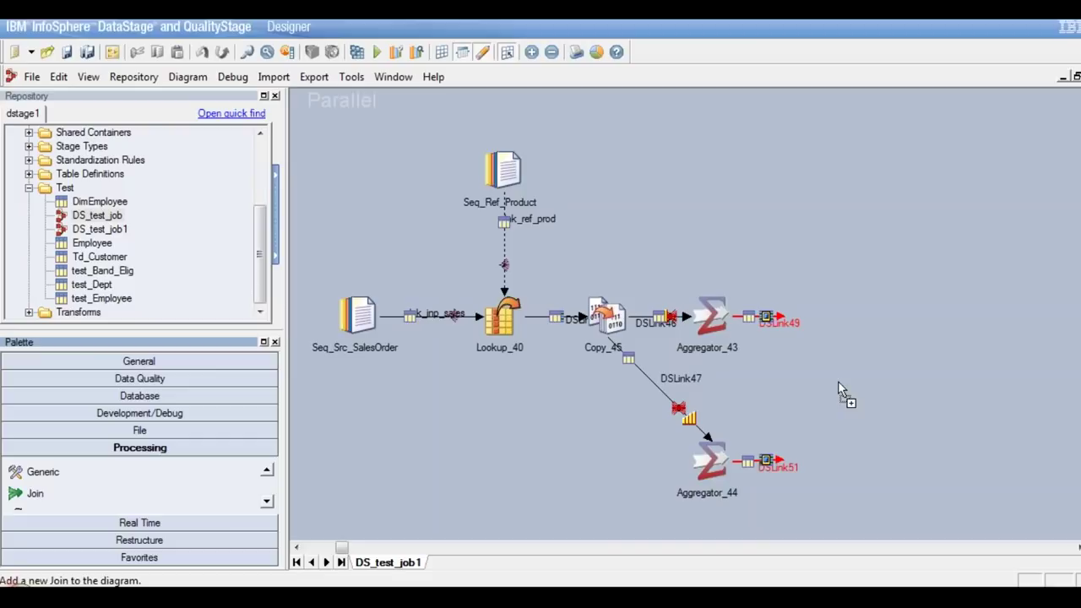
pyautogui.click(858, 404)
pyautogui.moveTo(853, 350); pyautogui.dragTo(838, 314)
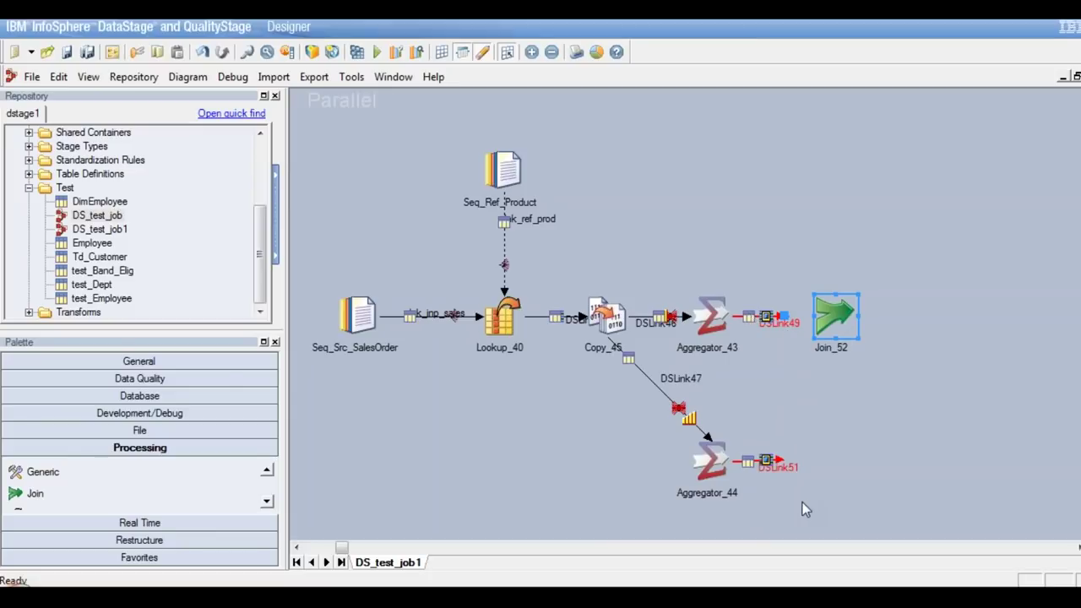
# Connect DSLink49 and DSLink51 from the two Aggregators to the Join stage and draw an output link from the Join
pyautogui.click(776, 340)
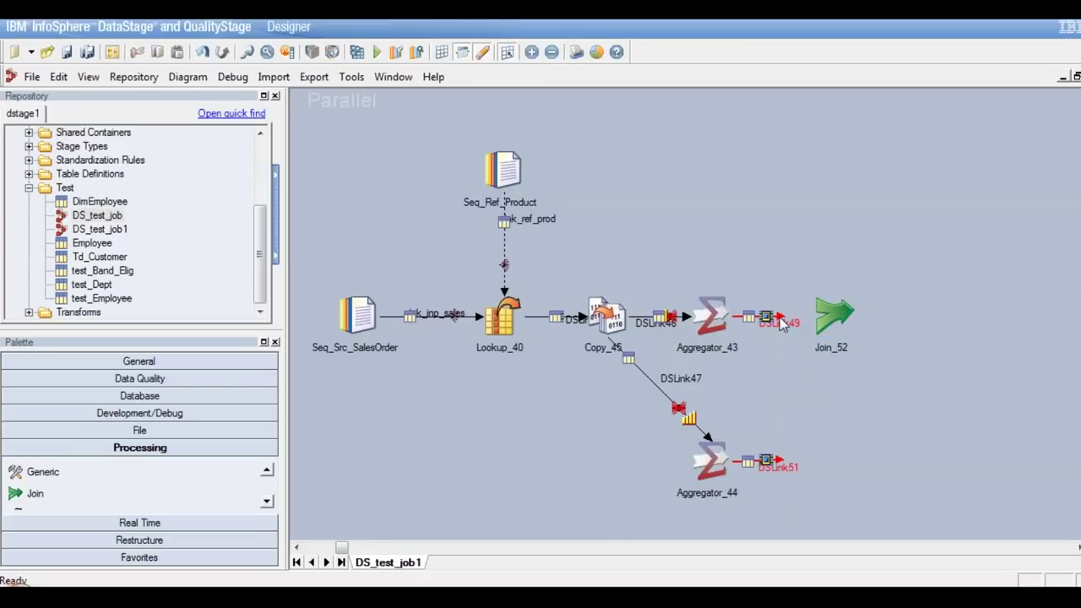
pyautogui.click(780, 322)
pyautogui.moveTo(819, 315); pyautogui.dragTo(820, 316)
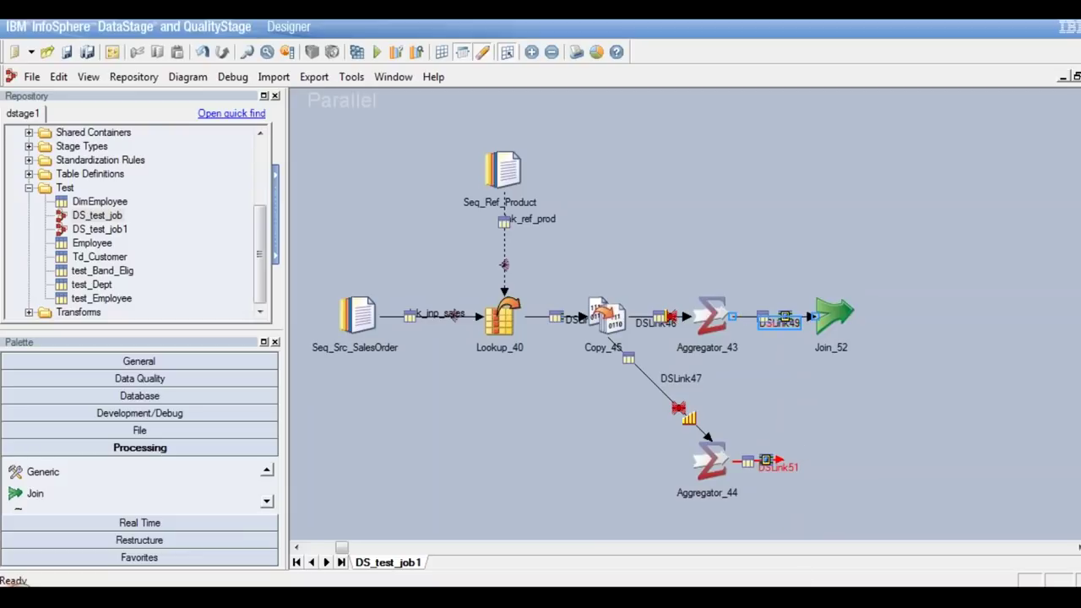
pyautogui.click(779, 461)
pyautogui.click(786, 475)
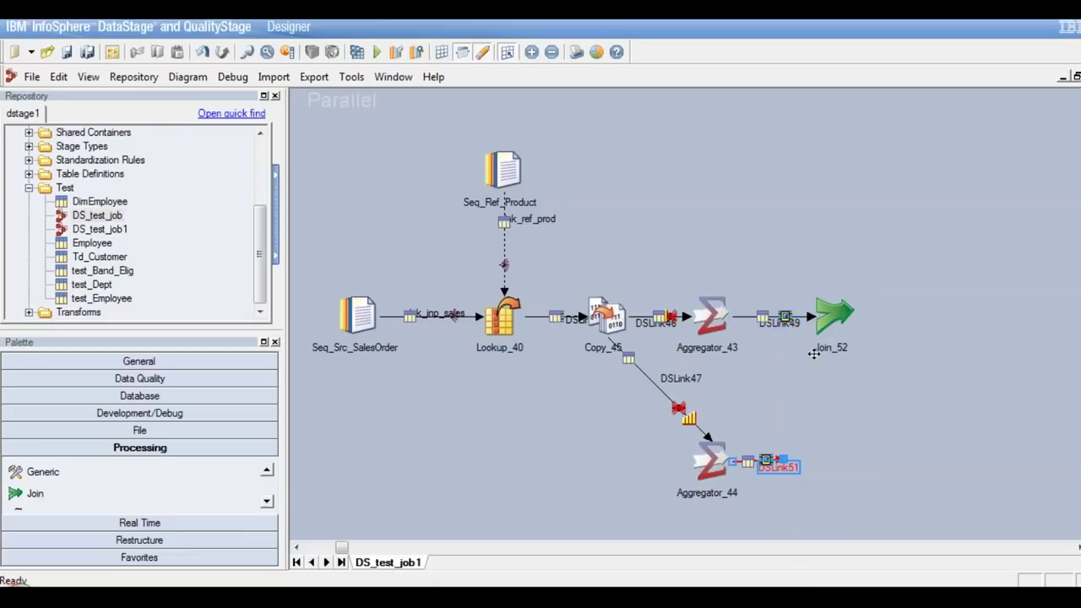
pyautogui.moveTo(779, 463); pyautogui.dragTo(914, 312)
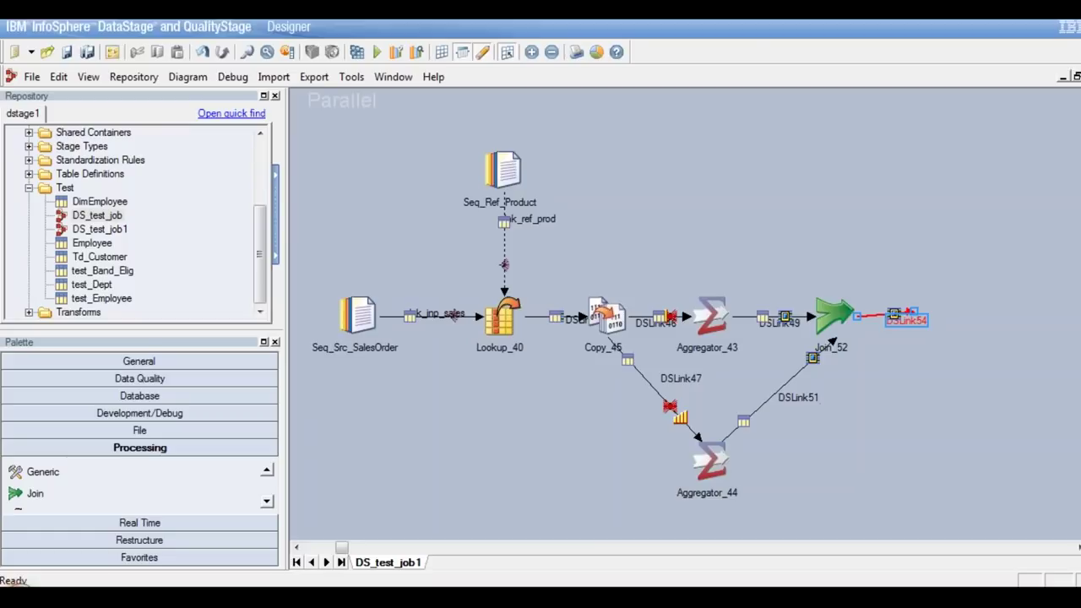
# Open the Join stage properties, set the join key to ProductID and check the Join Type option
pyautogui.click(836, 325)
pyautogui.doubleClick(837, 326)
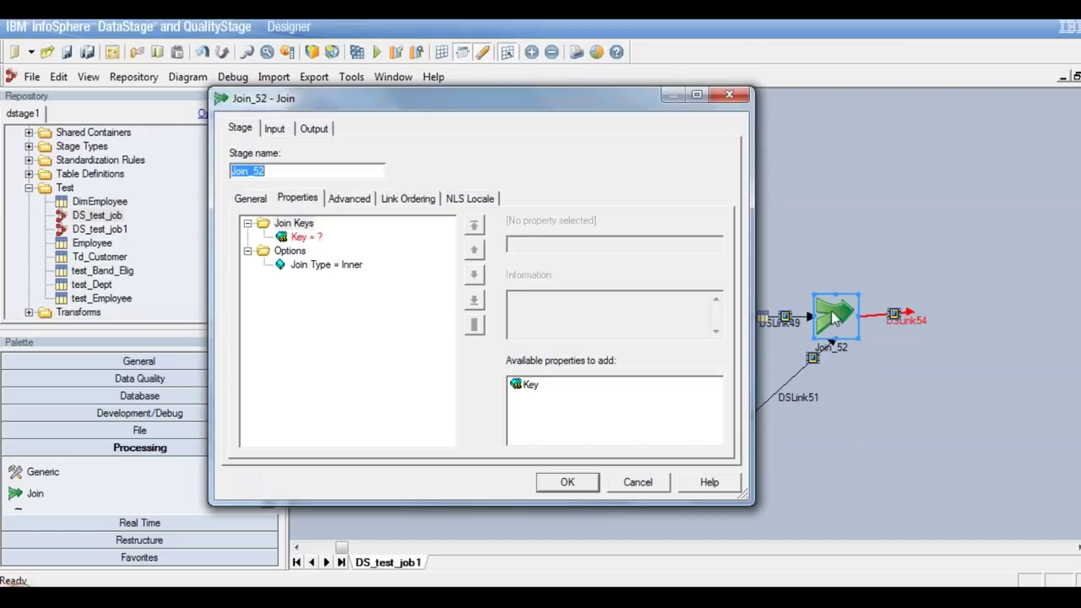
pyautogui.click(304, 238)
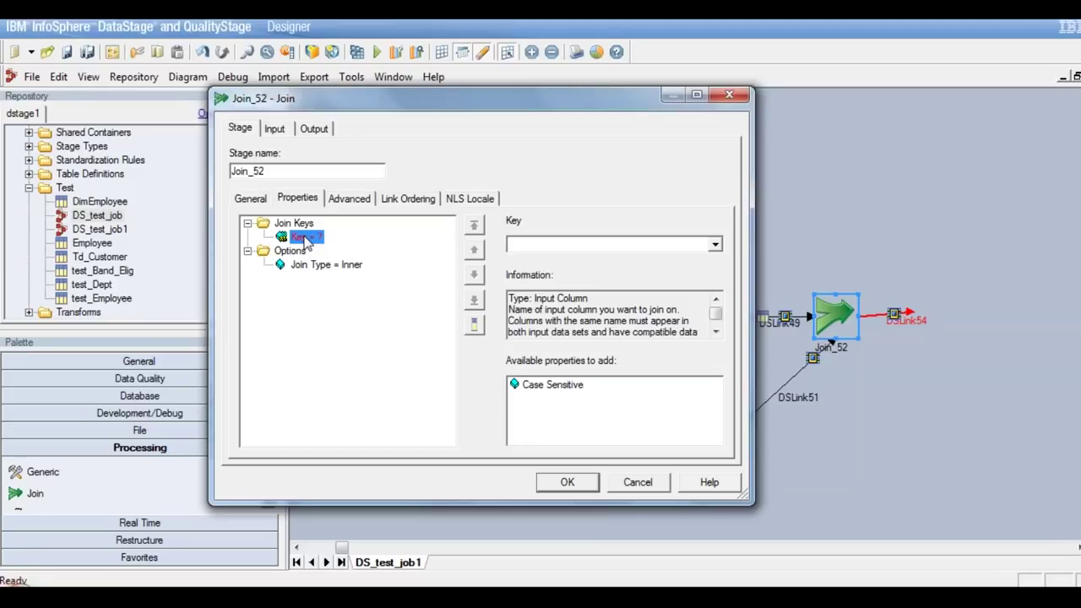
pyautogui.click(715, 246)
pyautogui.click(715, 245)
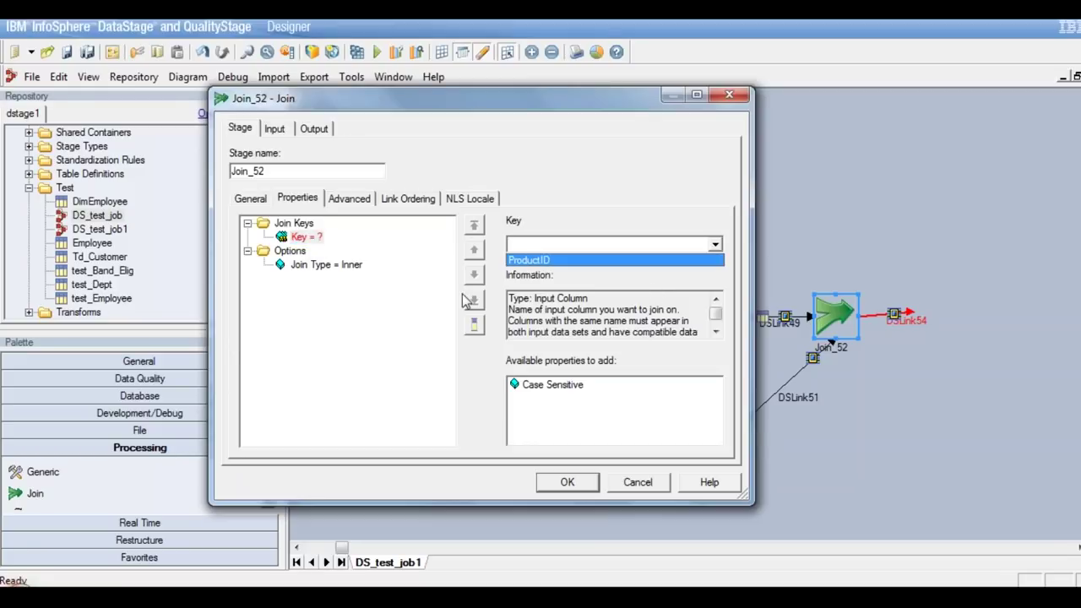
pyautogui.click(553, 262)
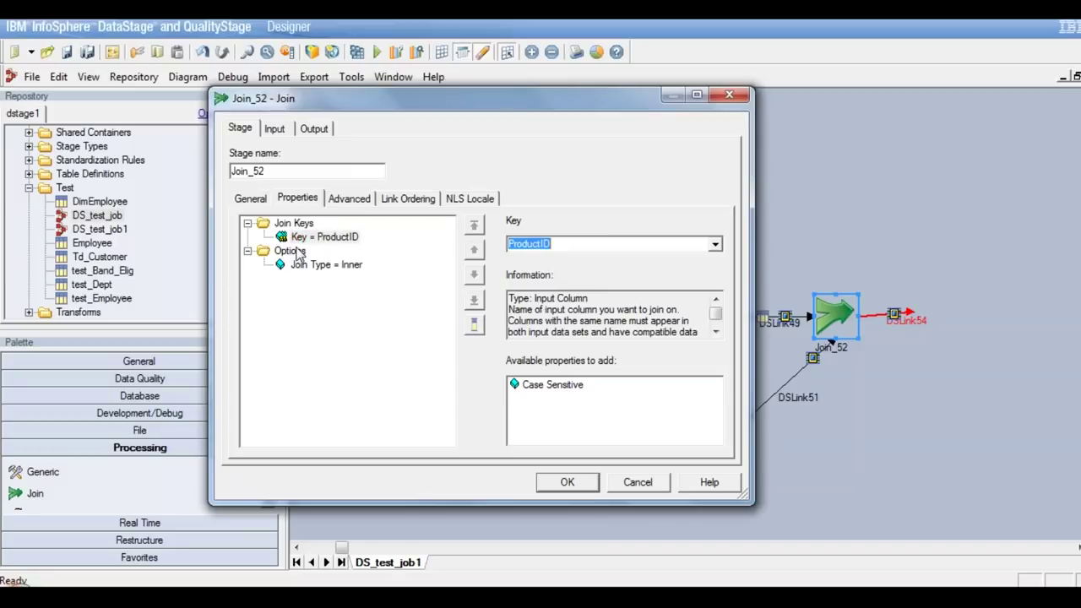
pyautogui.click(310, 270)
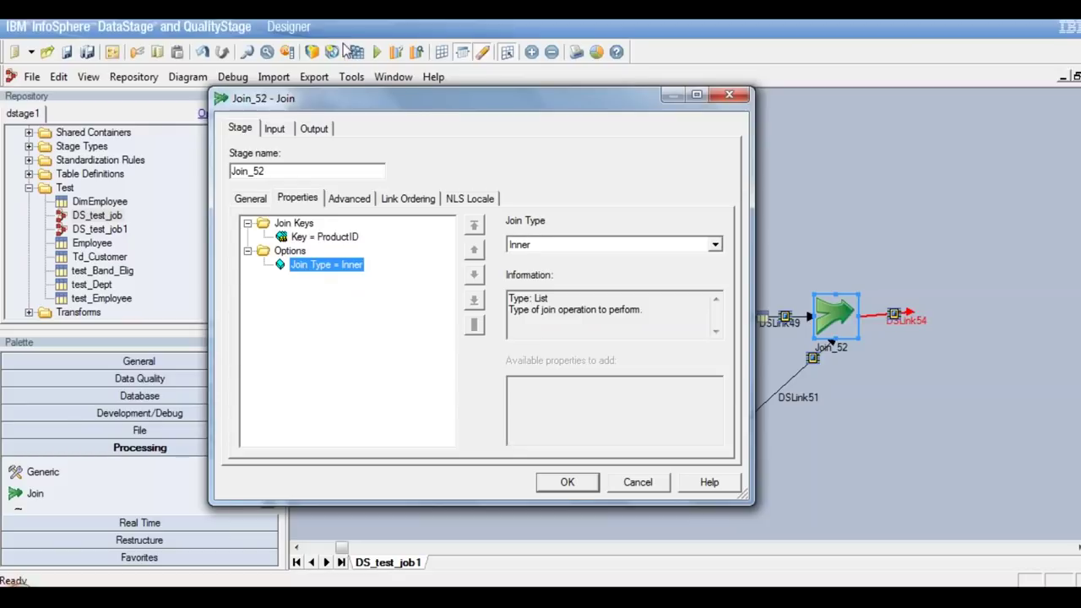
# Set Join input DSLink49 to Hash partitioning with sorting performed, keyed on ProductID
pyautogui.click(275, 130)
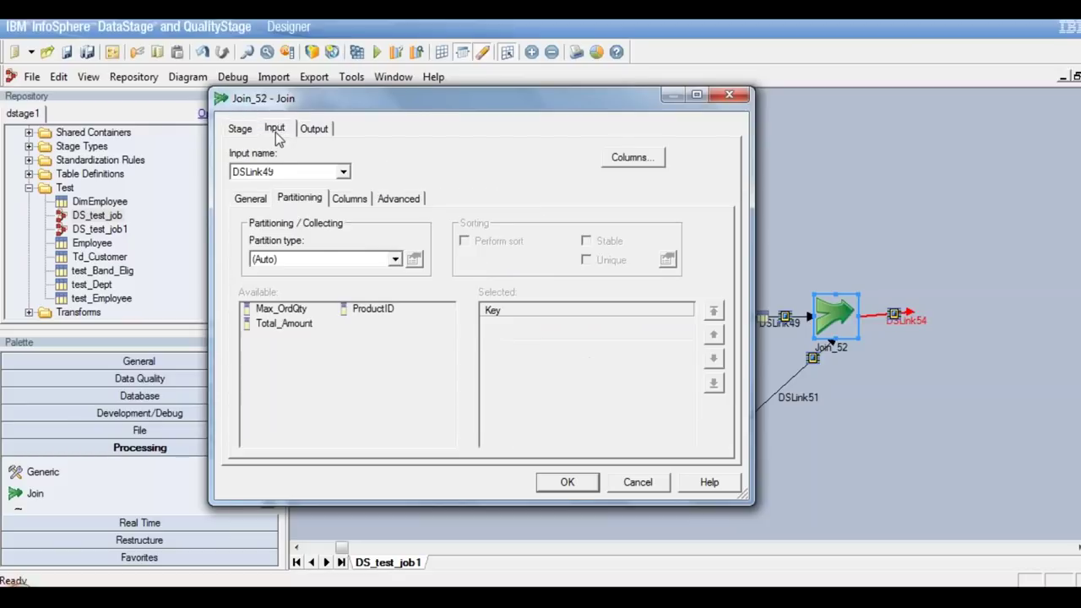
pyautogui.click(395, 259)
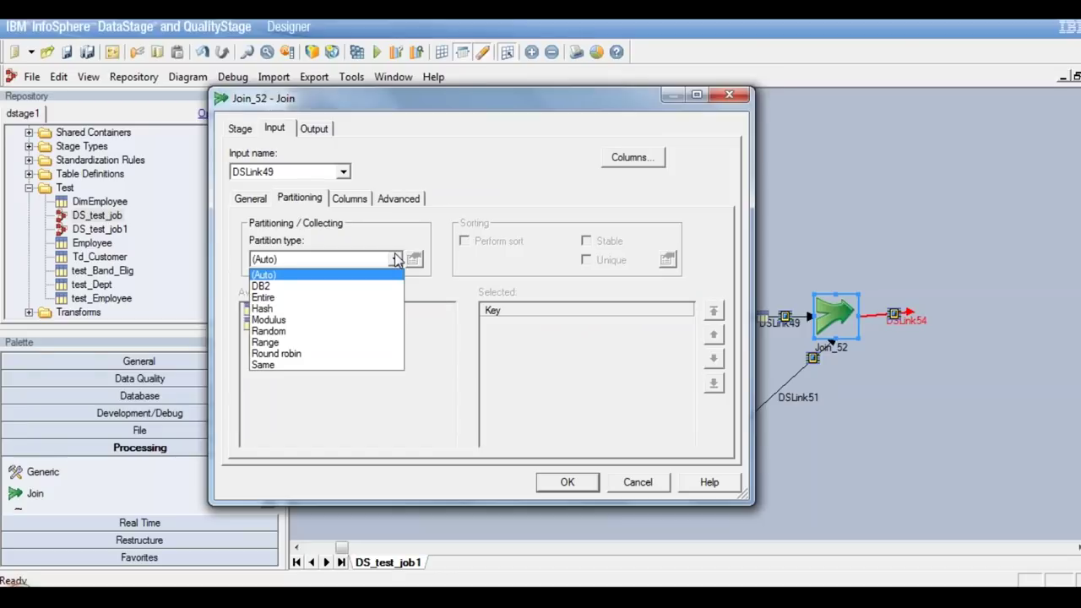
pyautogui.click(280, 309)
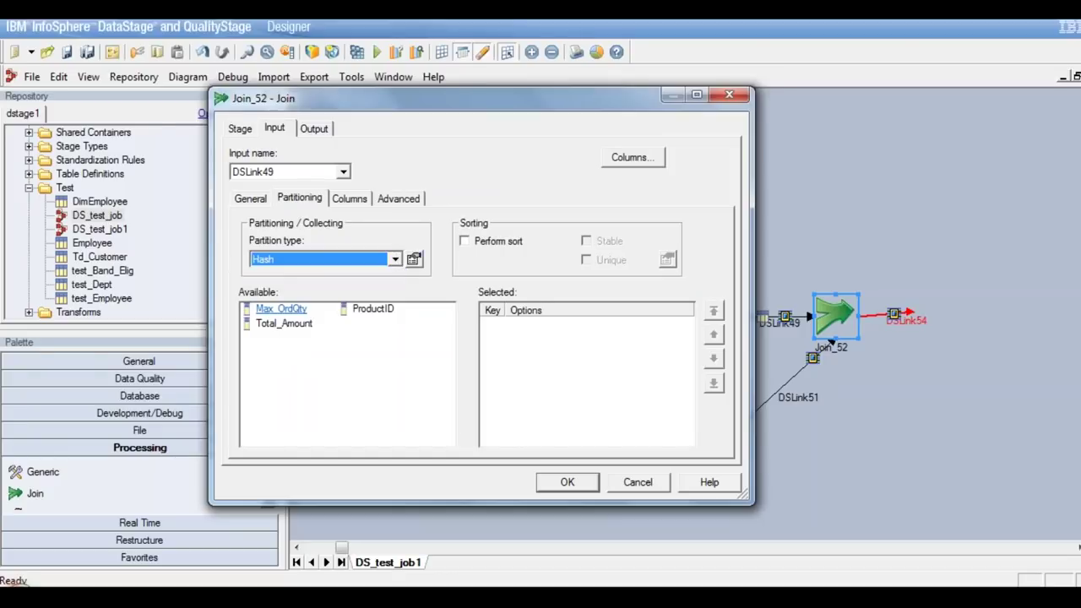
pyautogui.click(464, 241)
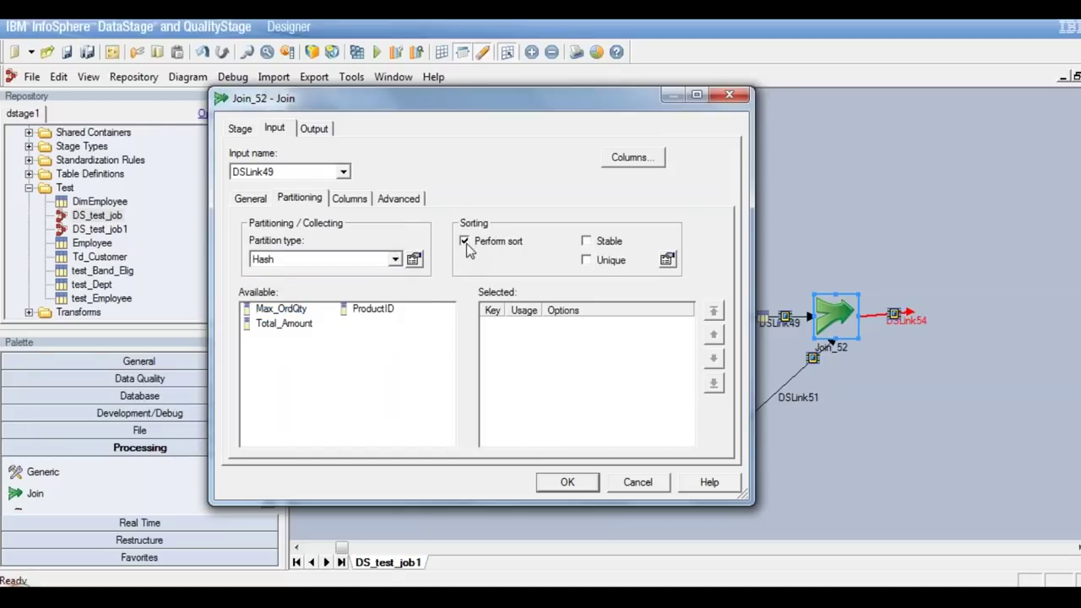
pyautogui.doubleClick(378, 311)
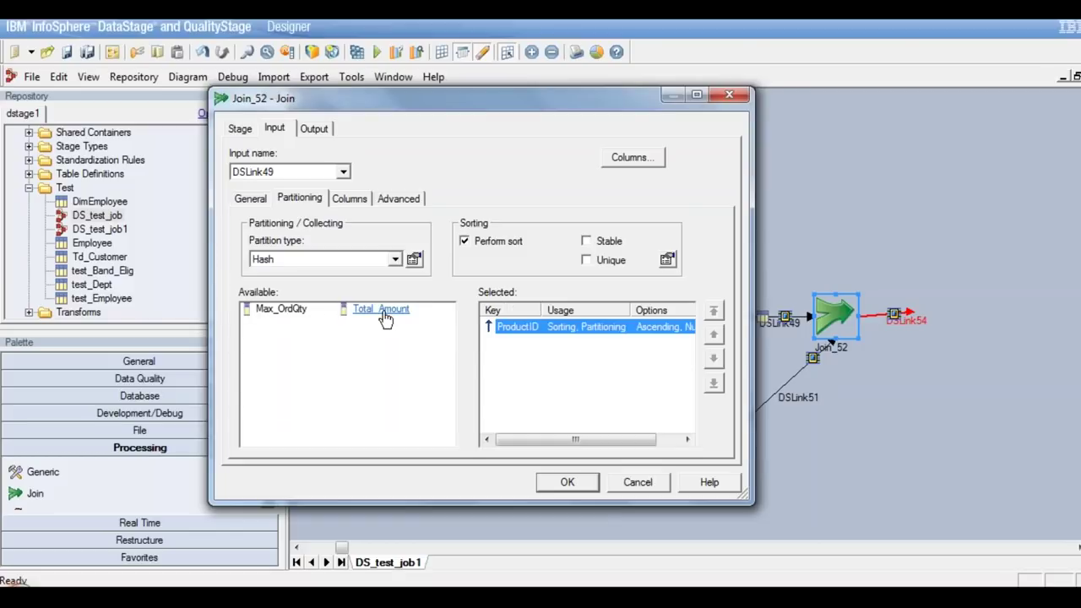
# Set Join input DSLink51 to Hash partitioning on ProductID and turn on sorting for it
pyautogui.click(344, 172)
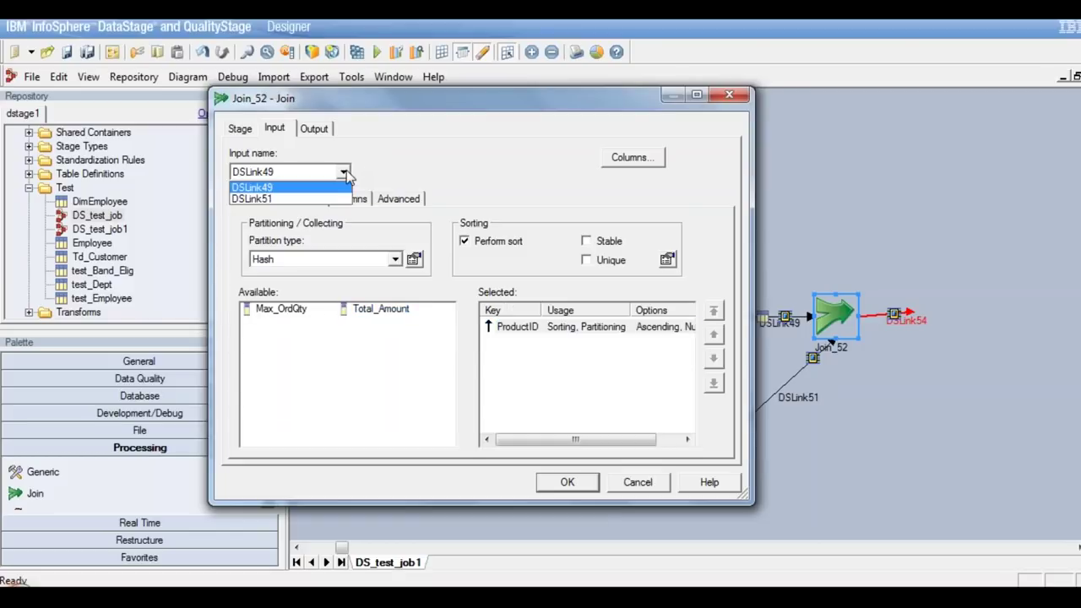
pyautogui.click(262, 200)
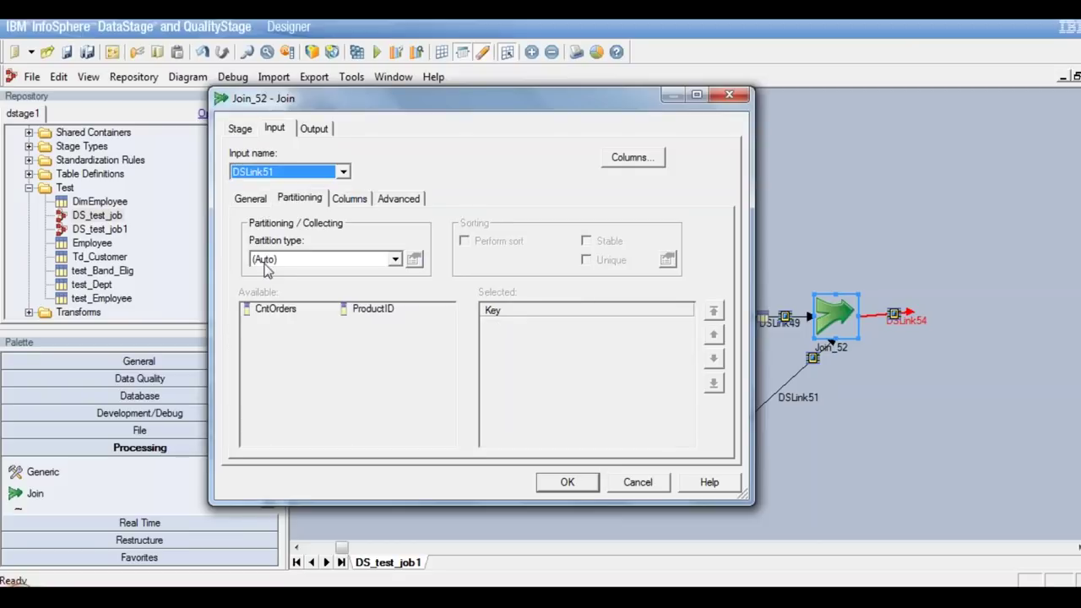
pyautogui.click(394, 260)
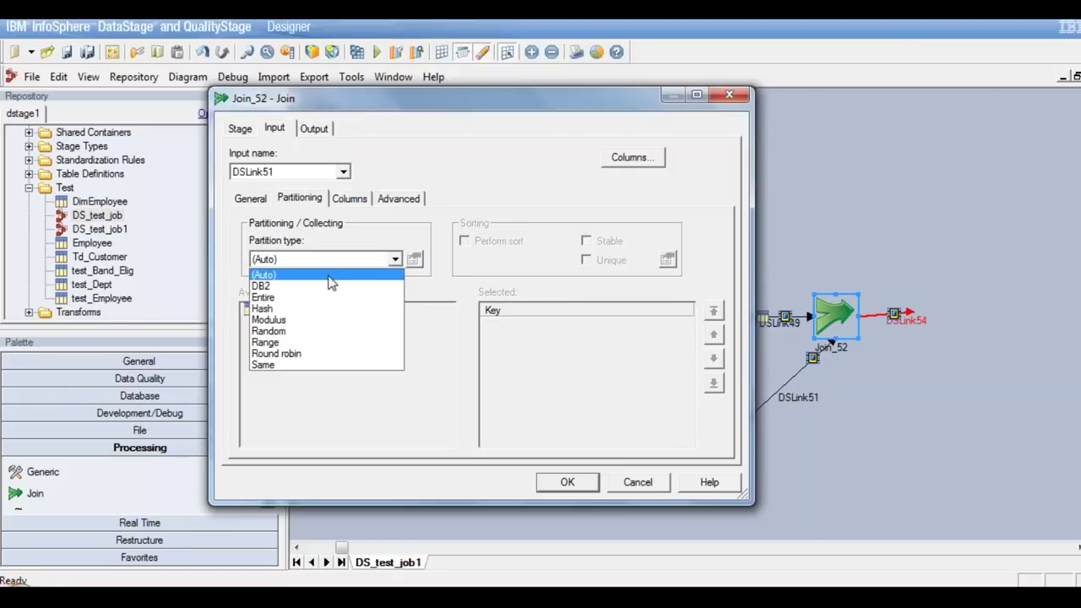
pyautogui.click(265, 309)
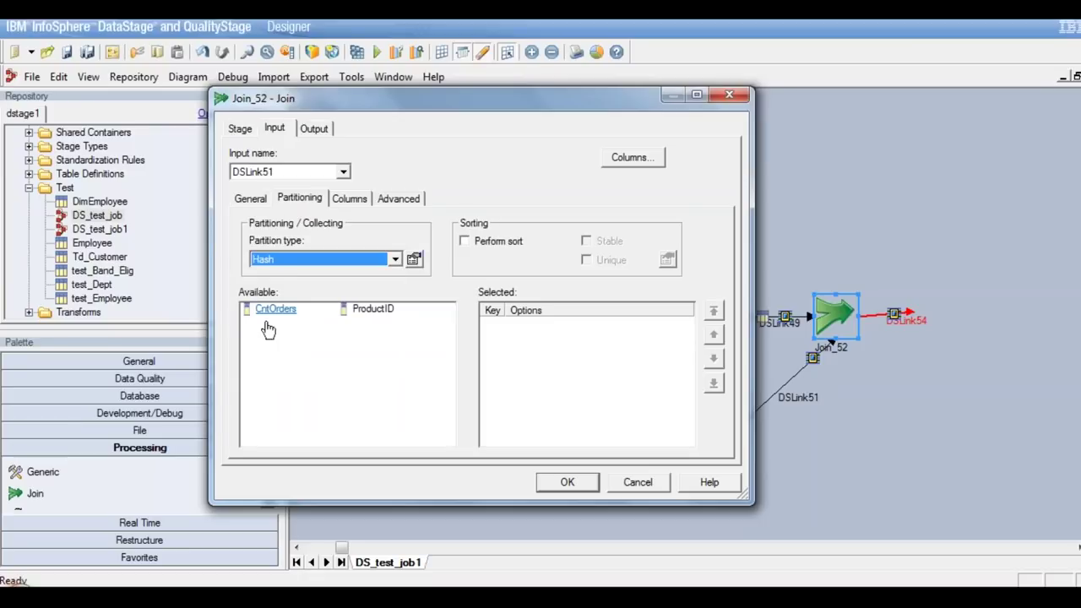
pyautogui.click(365, 312)
pyautogui.doubleClick(365, 312)
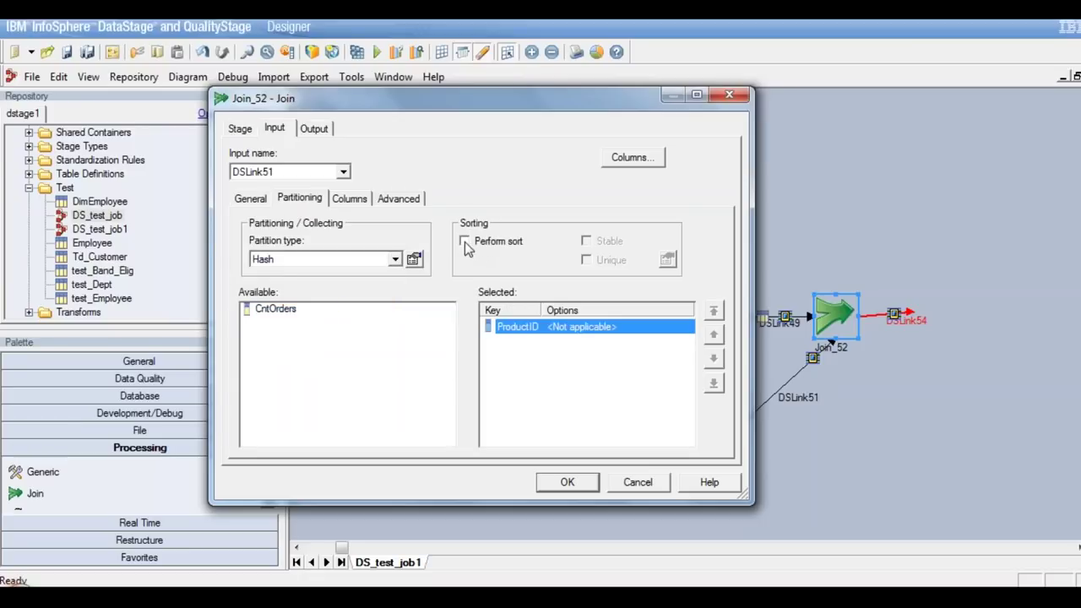
pyautogui.click(463, 241)
# Map ProductID, Max_OrdQty, Total_Amount and CntOrders to the Join's output link DSLink54 and accept the stage settings
pyautogui.click(314, 129)
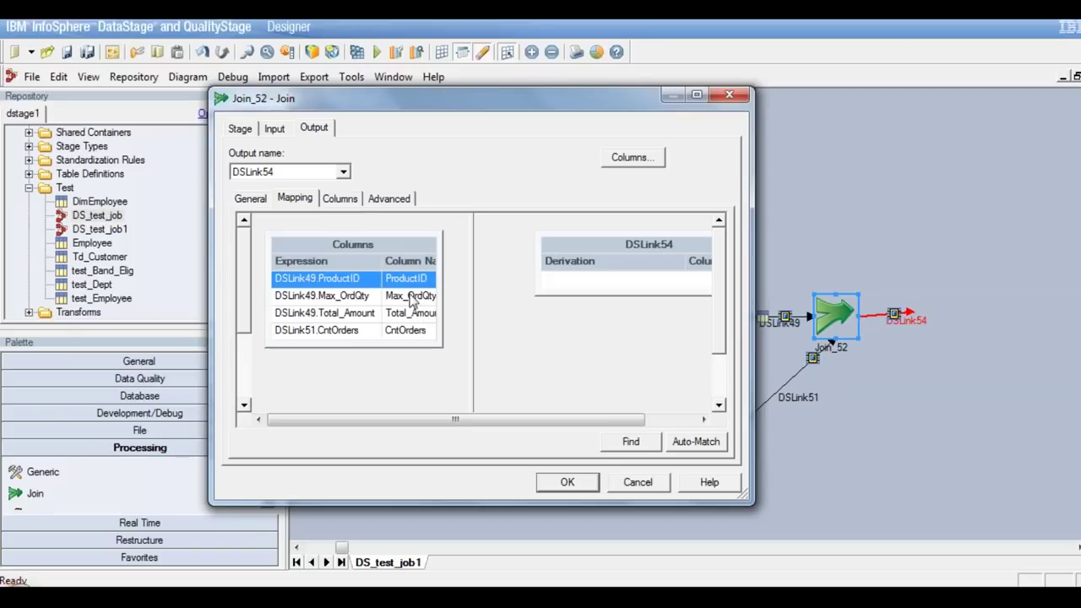
pyautogui.moveTo(352, 244); pyautogui.dragTo(617, 279)
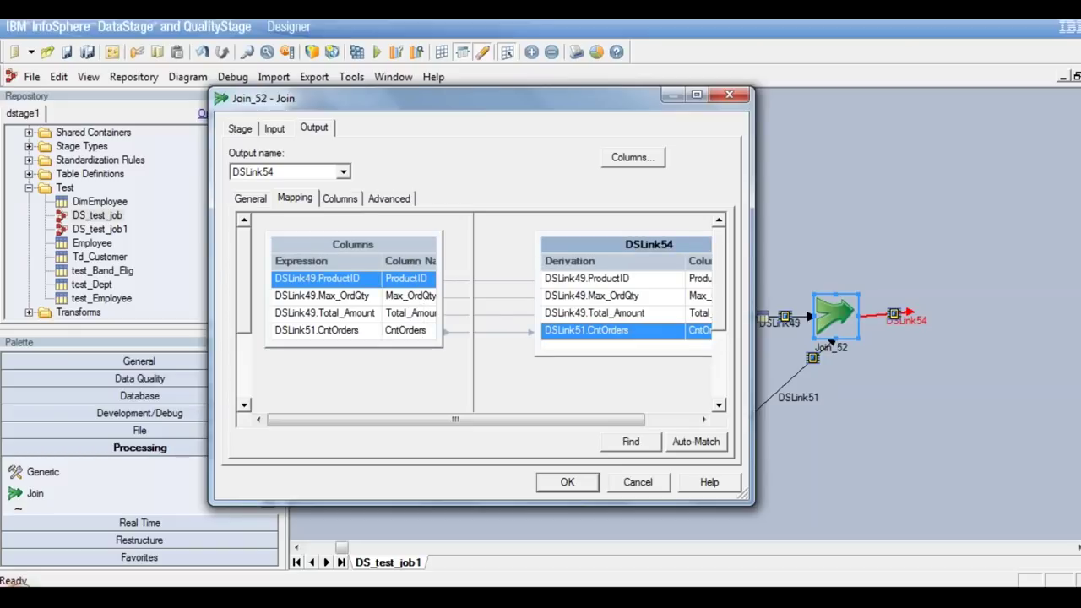
pyautogui.click(567, 481)
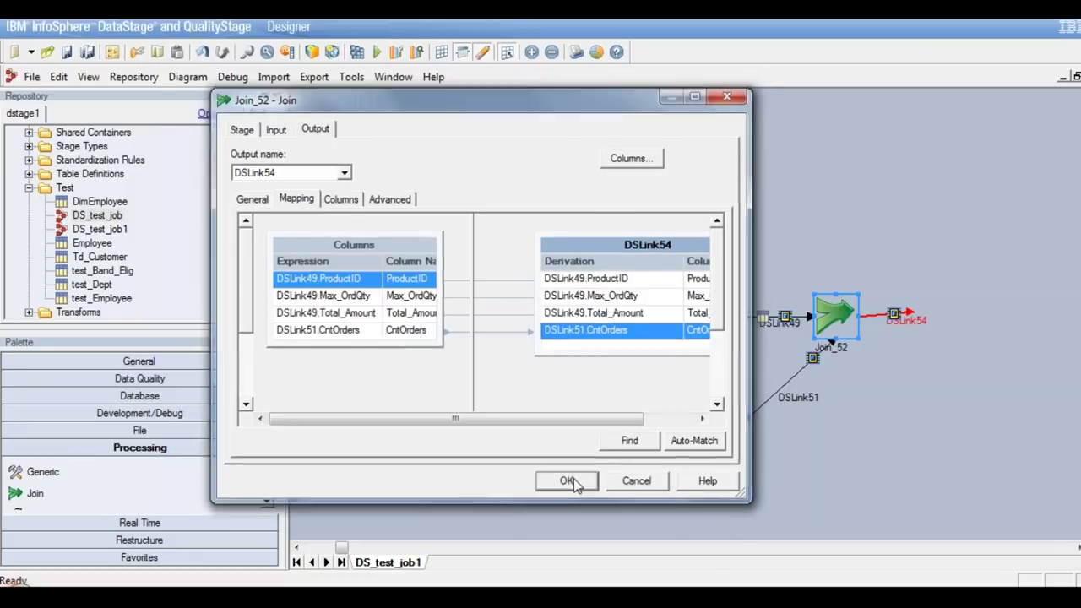
# Extend the free end of output link DSLink54 slightly farther away from the Join stage
pyautogui.click(912, 316)
pyautogui.click(915, 355)
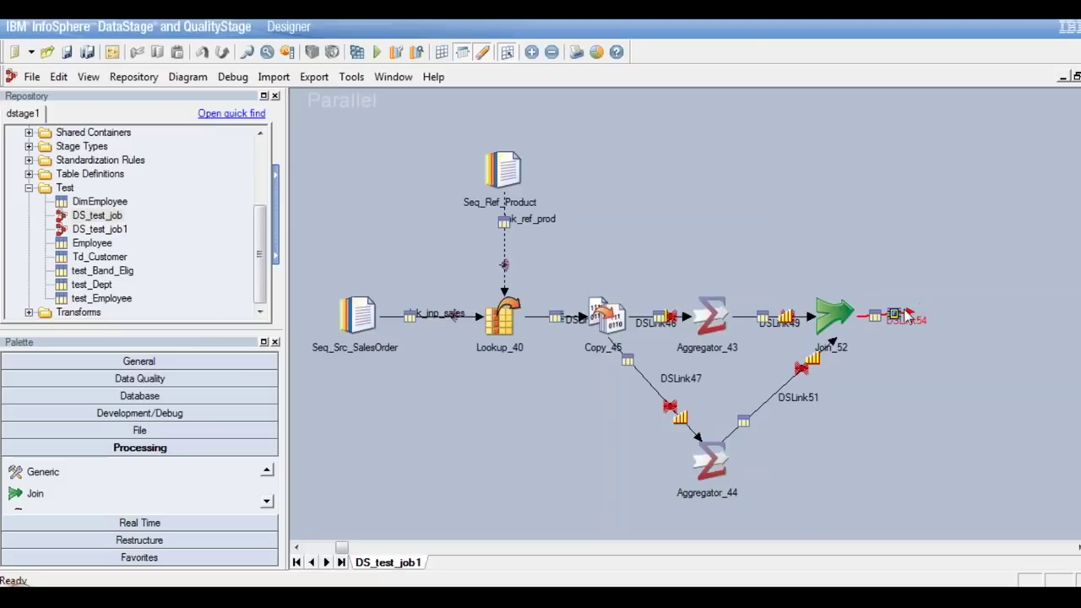
pyautogui.click(910, 321)
pyautogui.moveTo(935, 319); pyautogui.dragTo(932, 314)
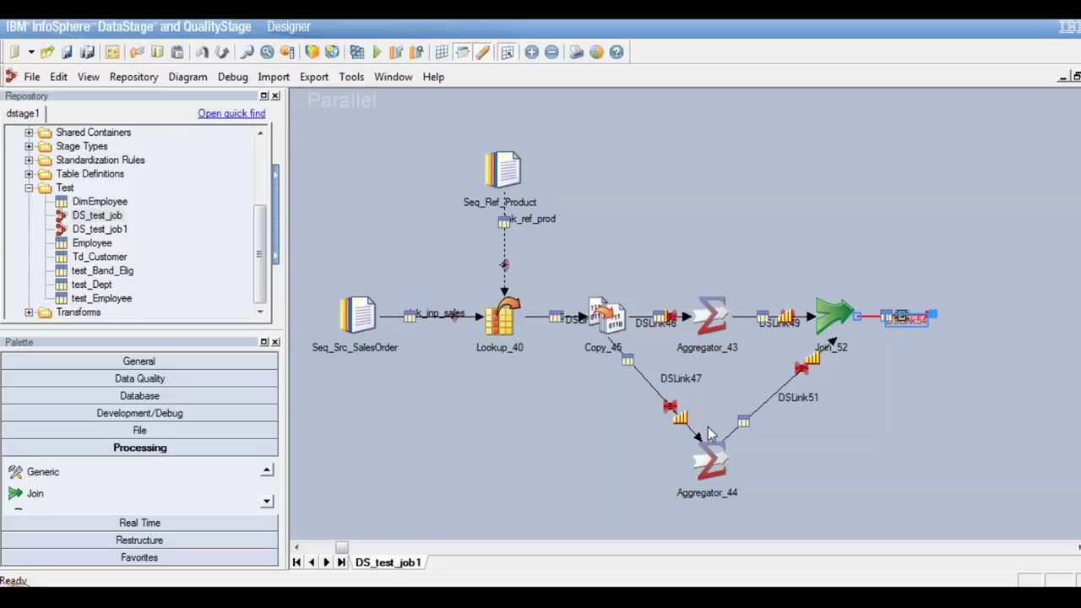
# Draw a third output link from Copy_45 diagonally up to the empty canvas above the Aggregator_43 and Join row
pyautogui.click(615, 328)
pyautogui.click(719, 316)
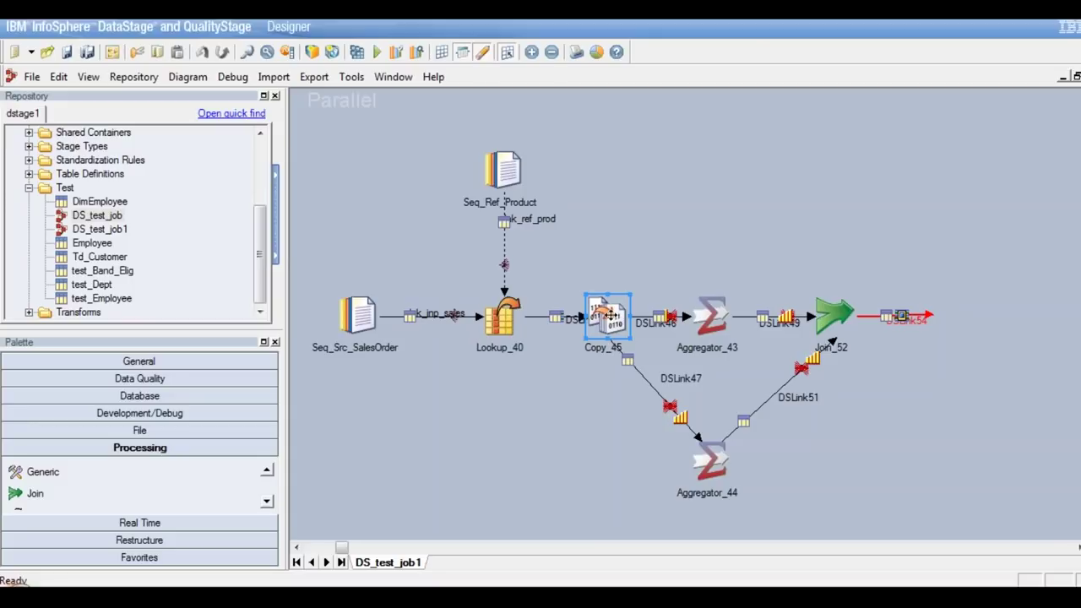
pyautogui.moveTo(610, 315); pyautogui.dragTo(748, 163)
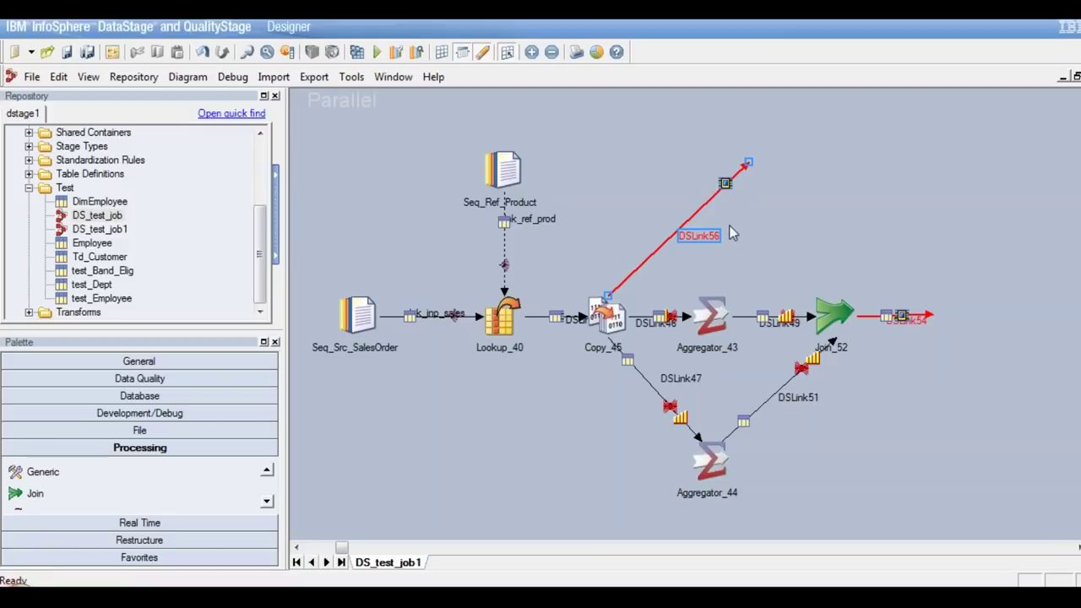
# Add a second Copy stage from the Processing stages and place it at the free end of DSLink56
pyautogui.click(267, 504)
pyautogui.click(267, 504)
pyautogui.click(267, 504)
pyautogui.click(267, 504)
pyautogui.click(267, 472)
pyautogui.click(267, 473)
pyautogui.click(267, 472)
pyautogui.click(267, 473)
pyautogui.click(266, 473)
pyautogui.click(267, 473)
pyautogui.click(267, 473)
pyautogui.click(267, 473)
pyautogui.click(267, 473)
pyautogui.click(267, 472)
pyautogui.click(267, 473)
pyautogui.click(267, 473)
pyautogui.click(267, 472)
pyautogui.click(267, 473)
pyautogui.click(267, 473)
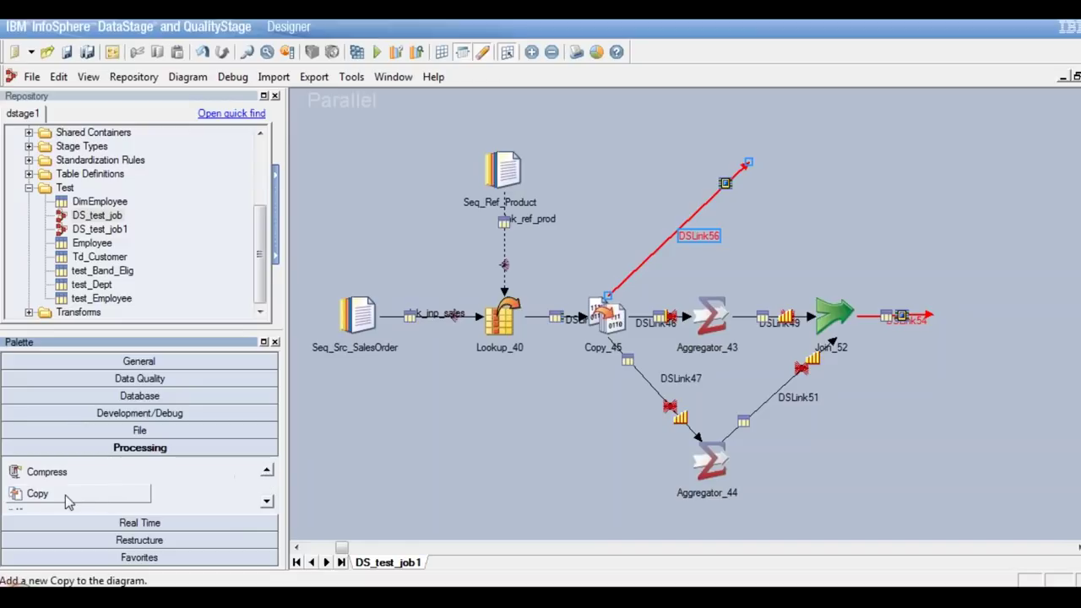
pyautogui.moveTo(117, 478); pyautogui.dragTo(791, 198)
pyautogui.moveTo(844, 262); pyautogui.dragTo(765, 173)
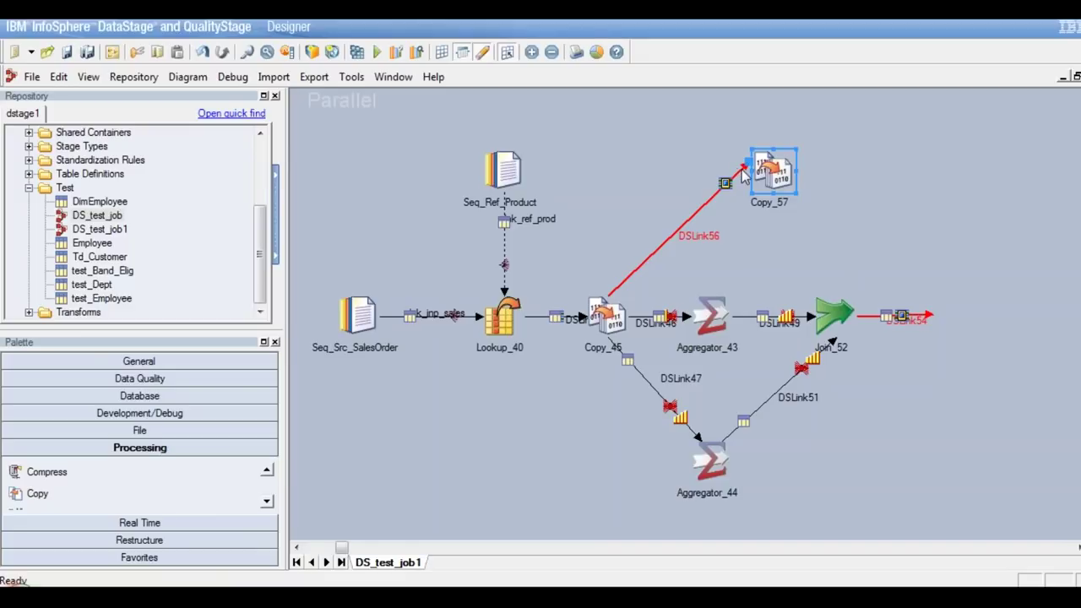
# Attach the free end of DSLink56 to the new Copy stage and shift the stage slightly outward
pyautogui.click(744, 170)
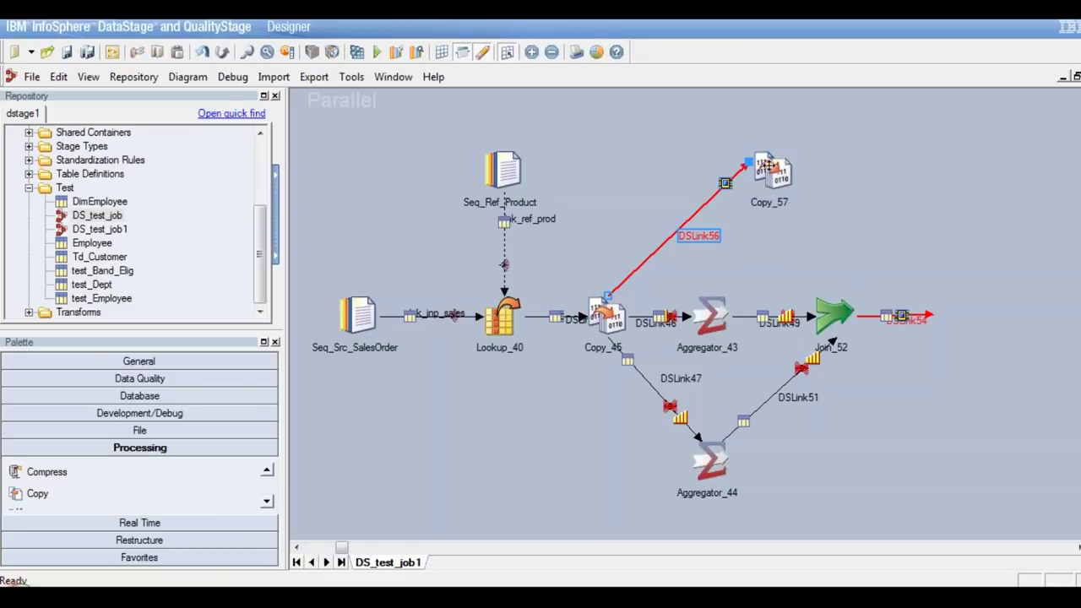
pyautogui.click(774, 169)
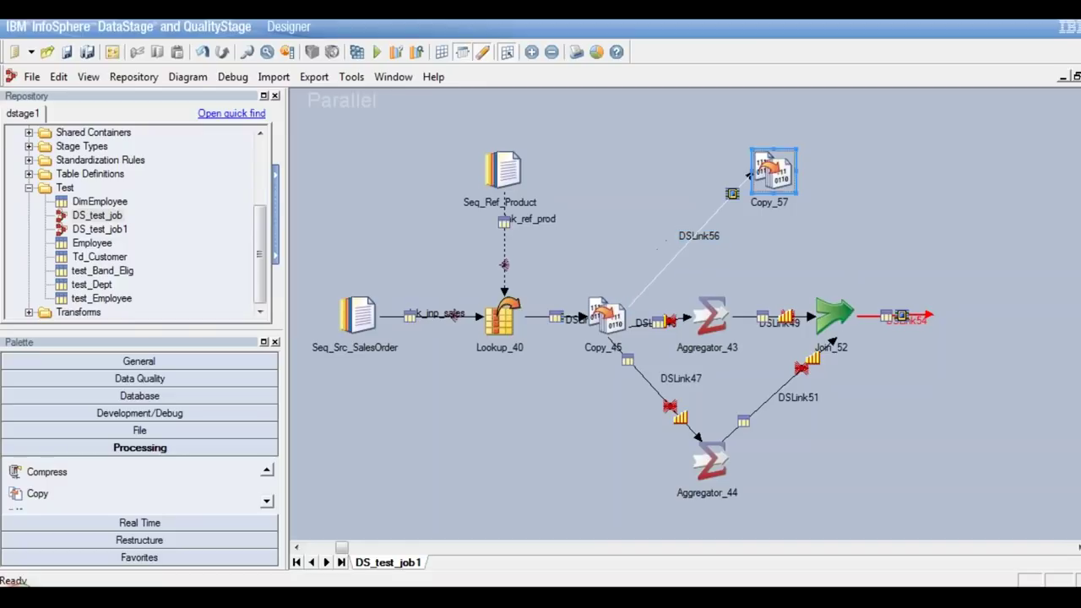
pyautogui.moveTo(788, 174); pyautogui.dragTo(803, 179)
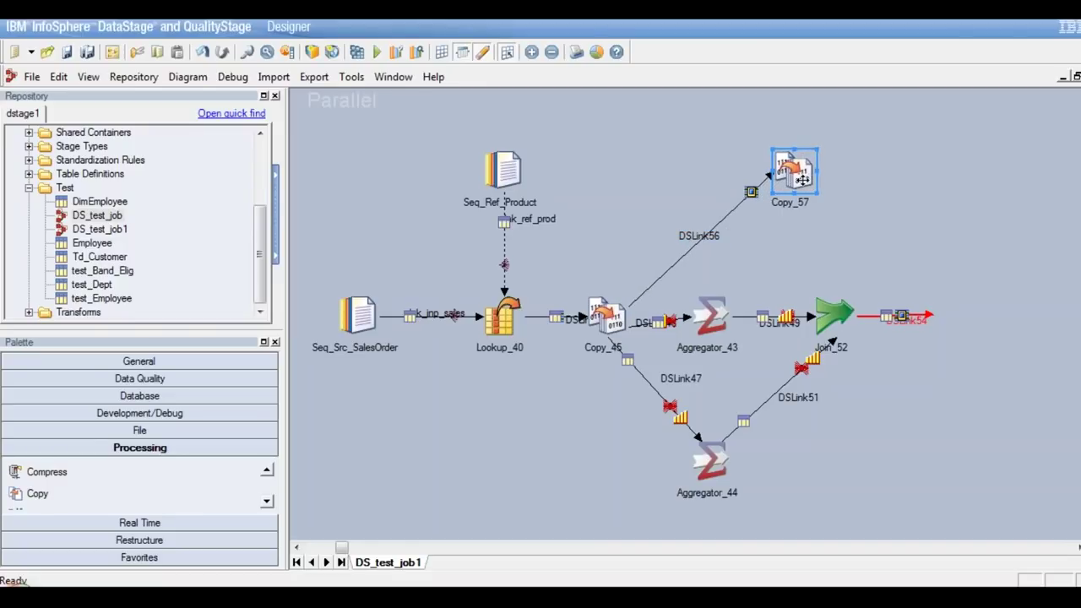
# Link Copy_57 to the Join stage and move Copy_57 so it sits above Aggregator_43
pyautogui.press('Return')
pyautogui.click(789, 173)
pyautogui.moveTo(790, 173); pyautogui.dragTo(833, 309)
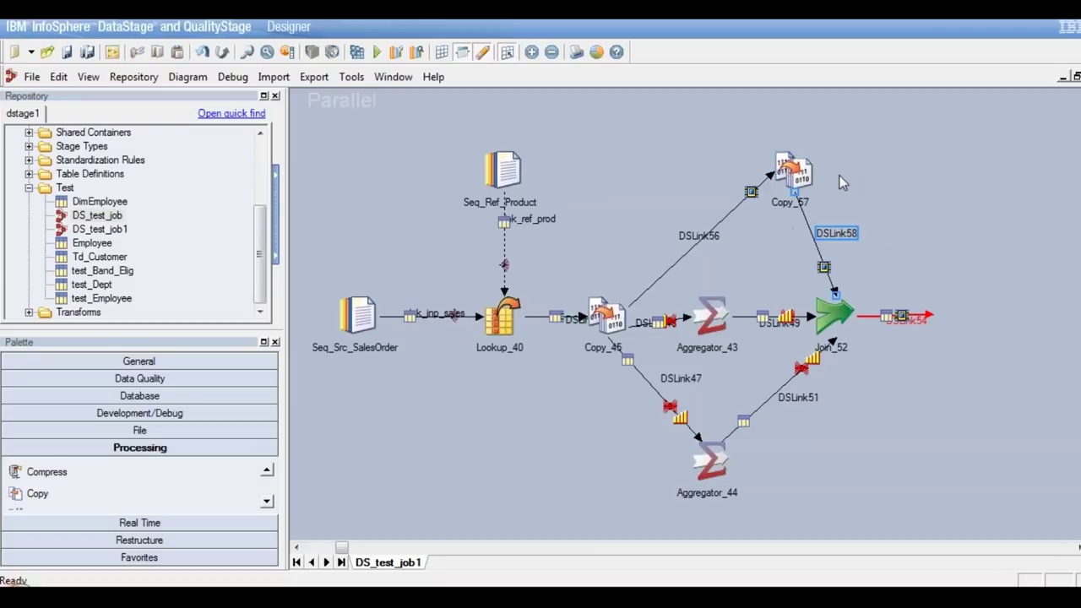
pyautogui.click(792, 177)
pyautogui.moveTo(792, 173); pyautogui.dragTo(737, 163)
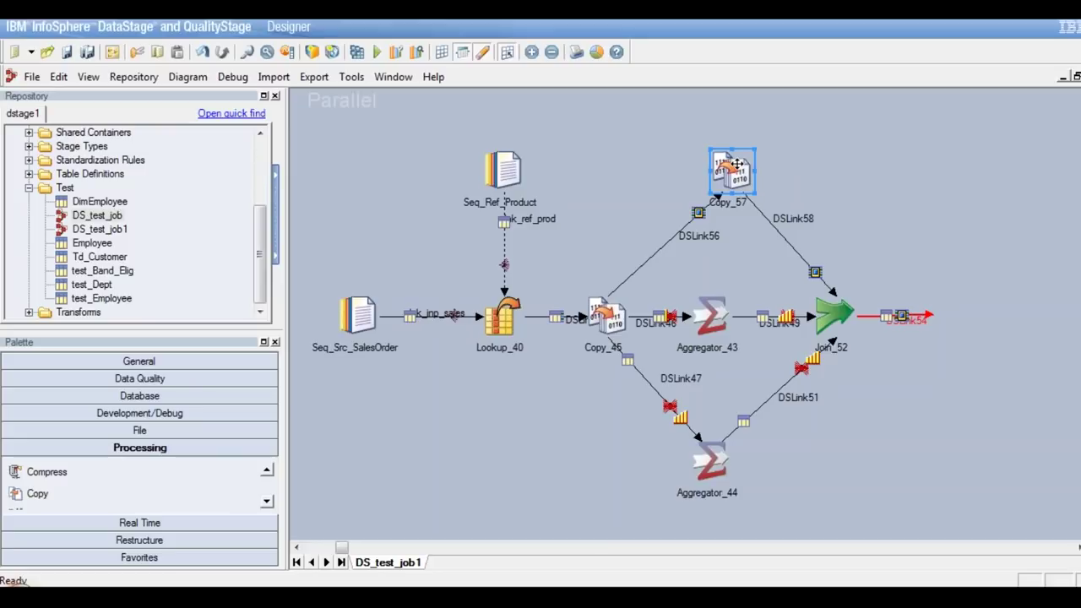
pyautogui.doubleClick(737, 163)
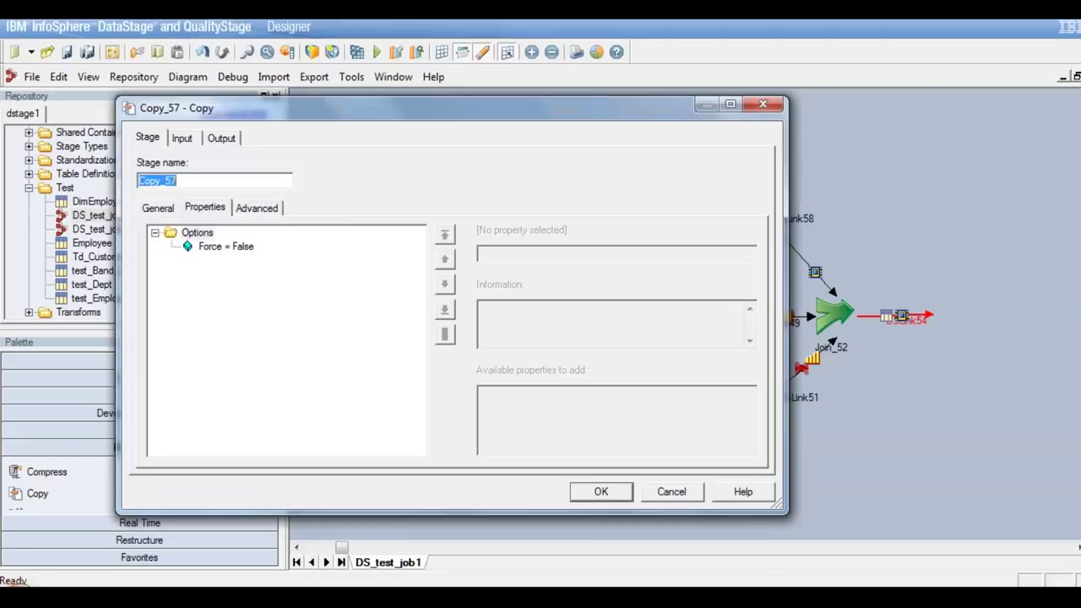
pyautogui.click(221, 138)
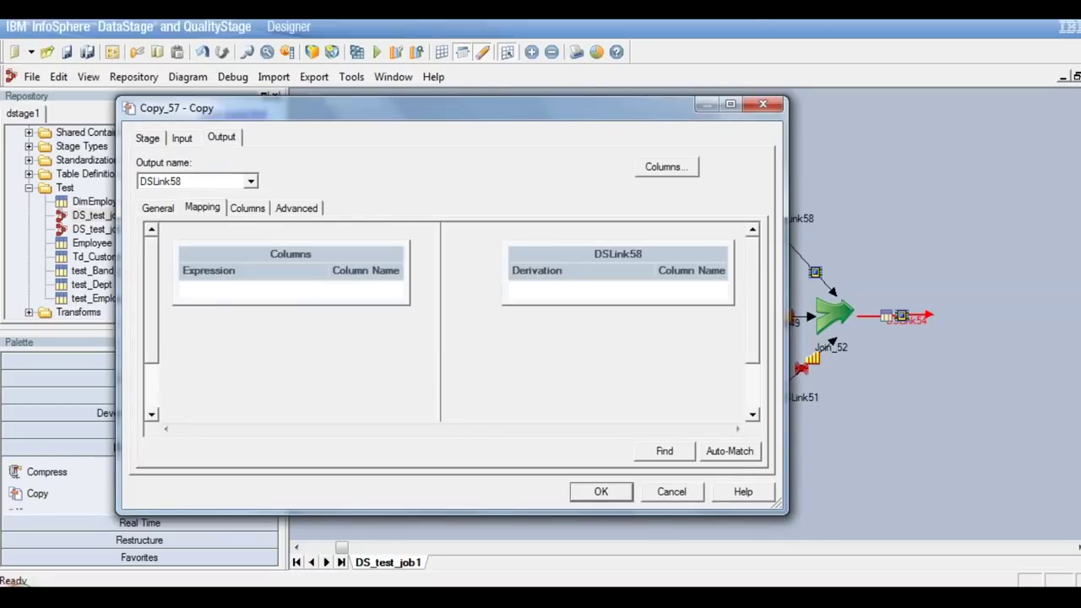
pyautogui.click(672, 492)
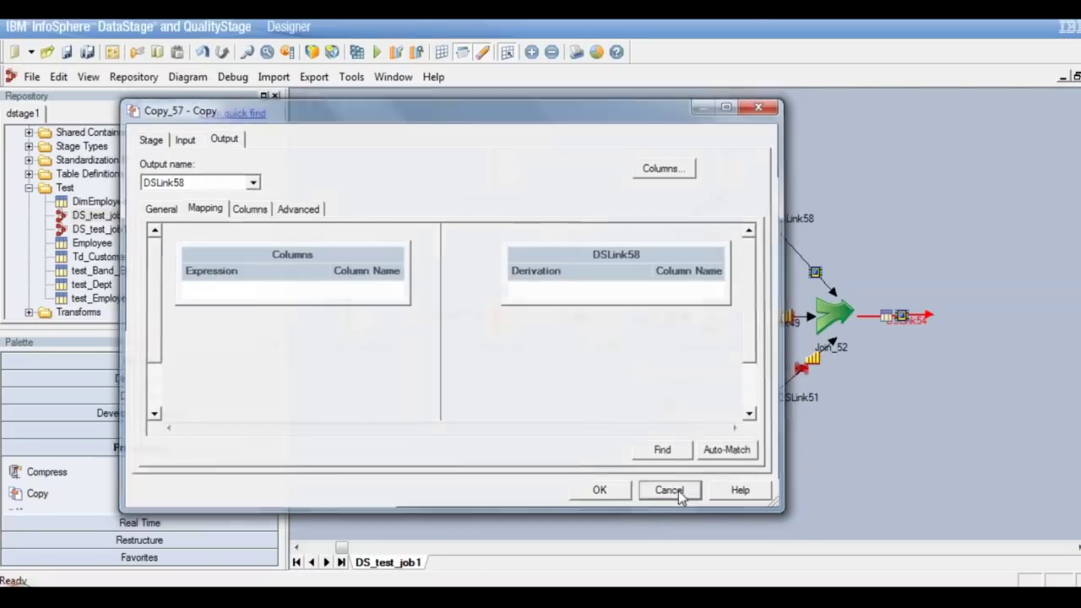
# Map the ProductID and Product_Name columns to Copy_45's output link DSLink56 and accept the stage settings
pyautogui.doubleClick(600, 329)
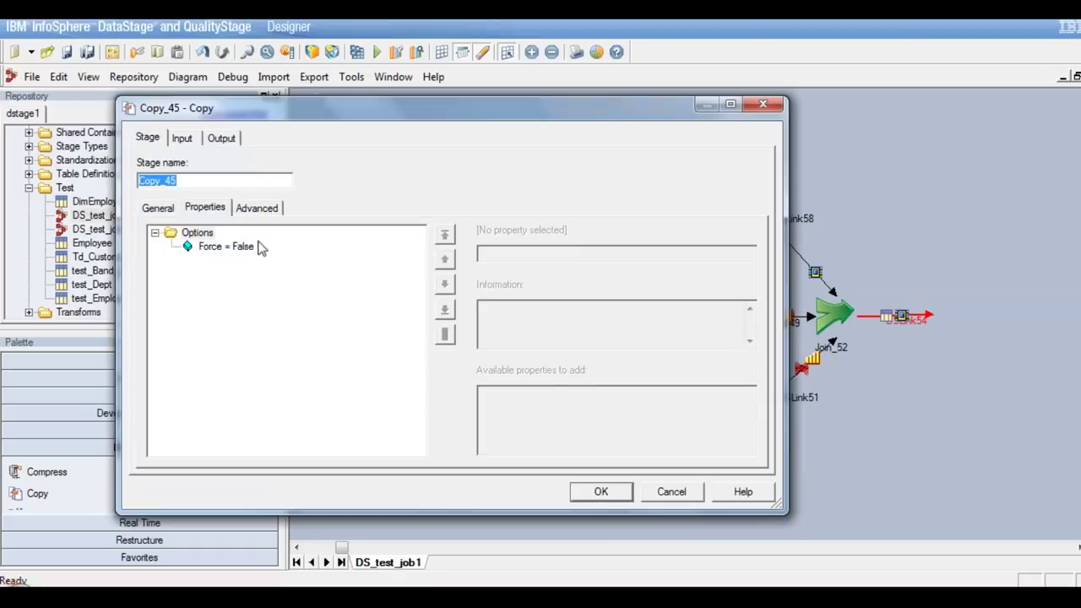
pyautogui.click(225, 142)
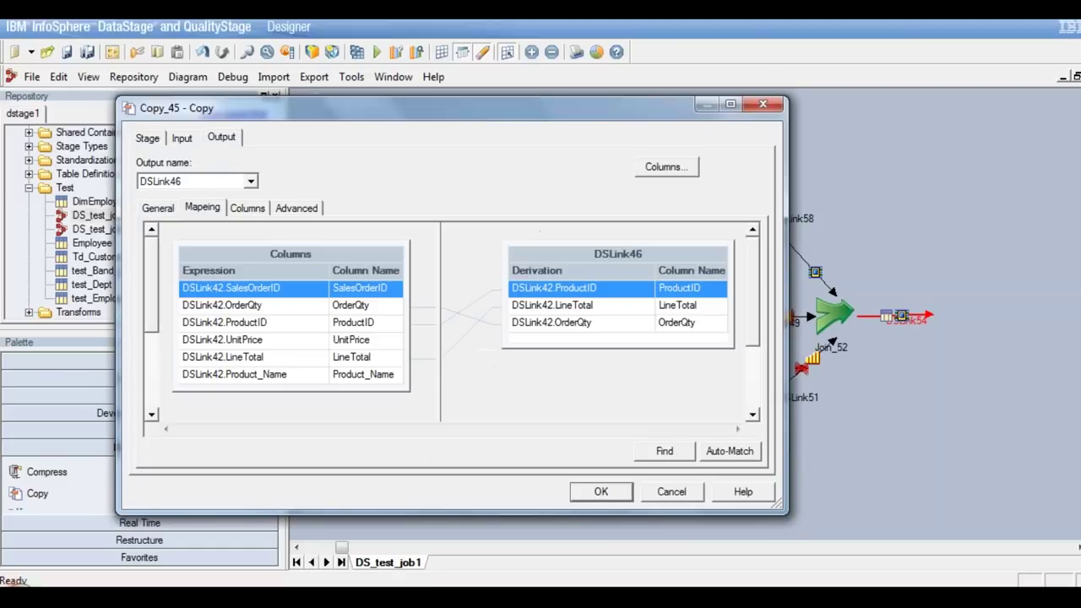
pyautogui.click(251, 180)
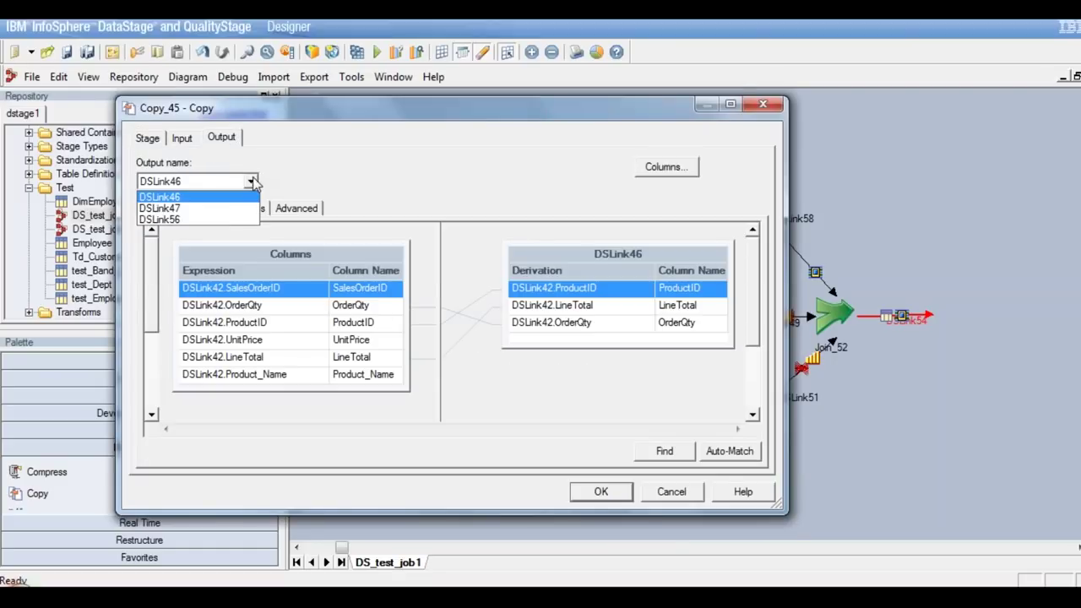
pyautogui.click(179, 221)
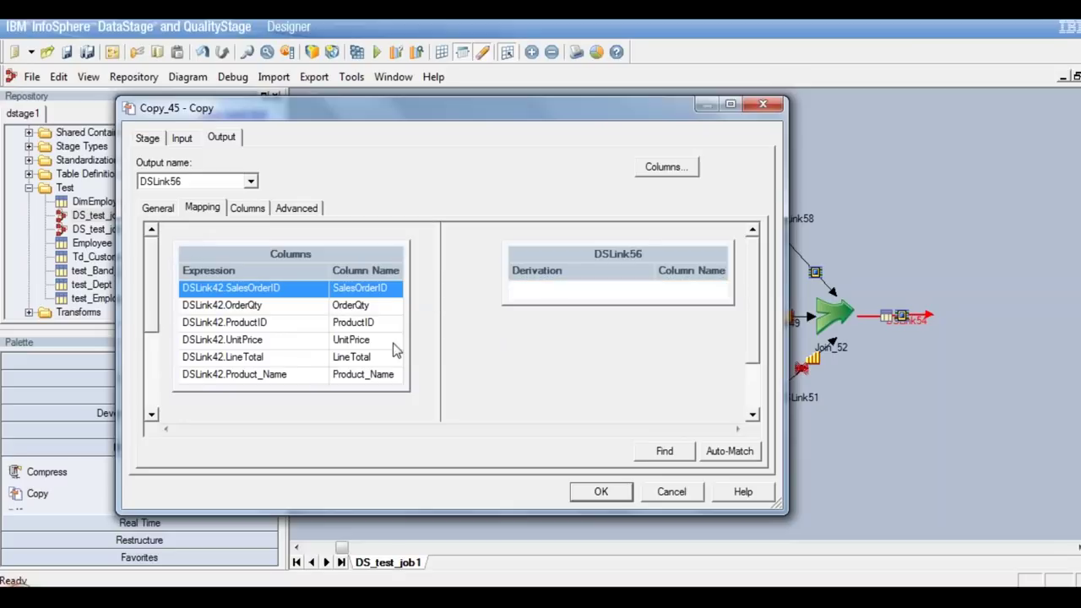
pyautogui.click(372, 326)
pyautogui.moveTo(372, 325); pyautogui.dragTo(525, 291)
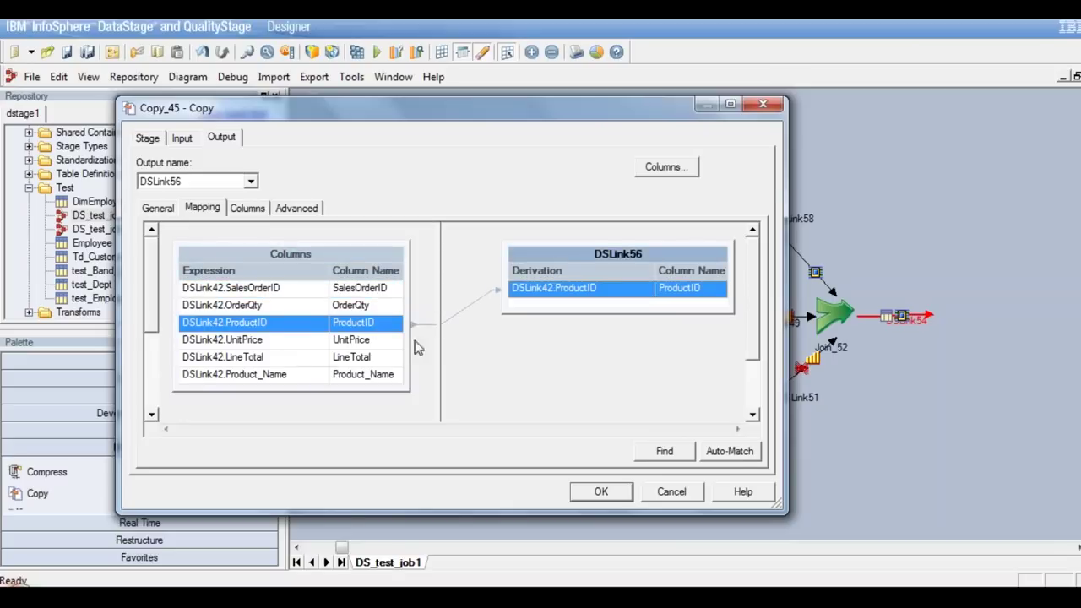
pyautogui.click(393, 377)
pyautogui.moveTo(393, 378); pyautogui.dragTo(557, 323)
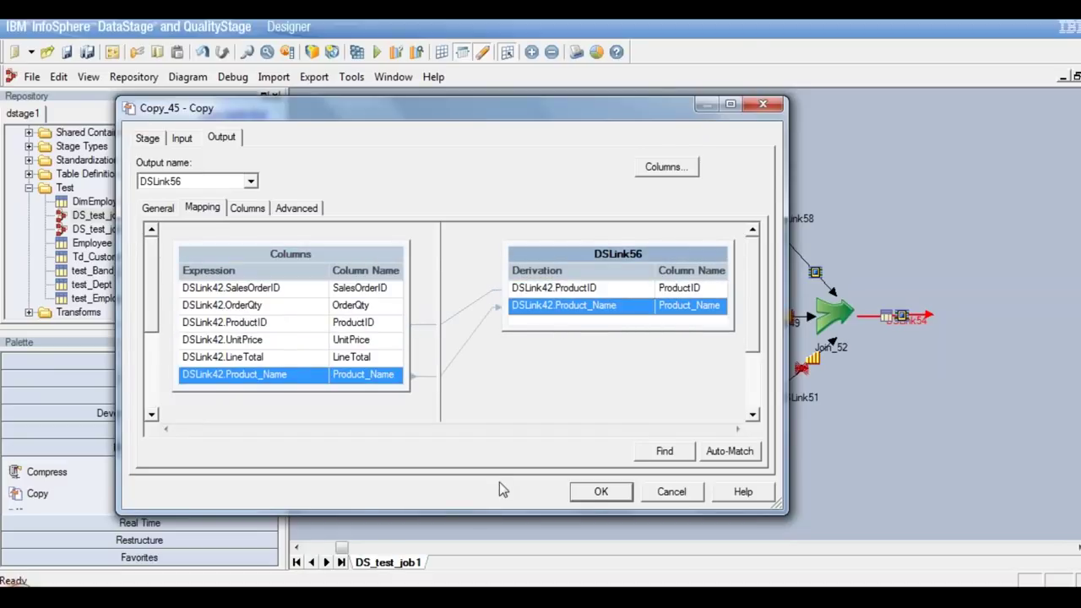
pyautogui.click(602, 493)
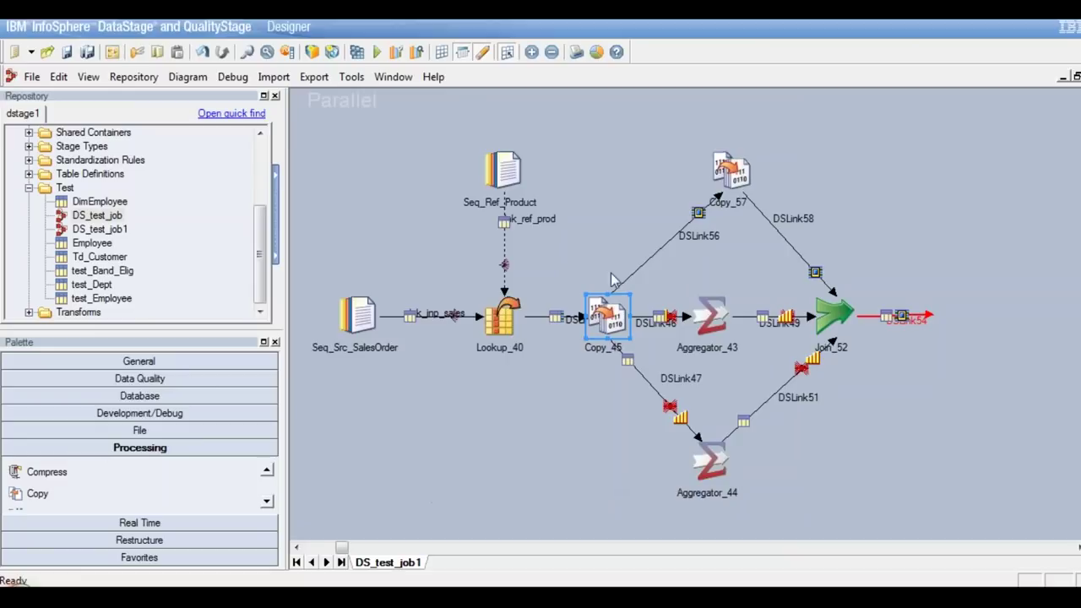
pyautogui.click(739, 173)
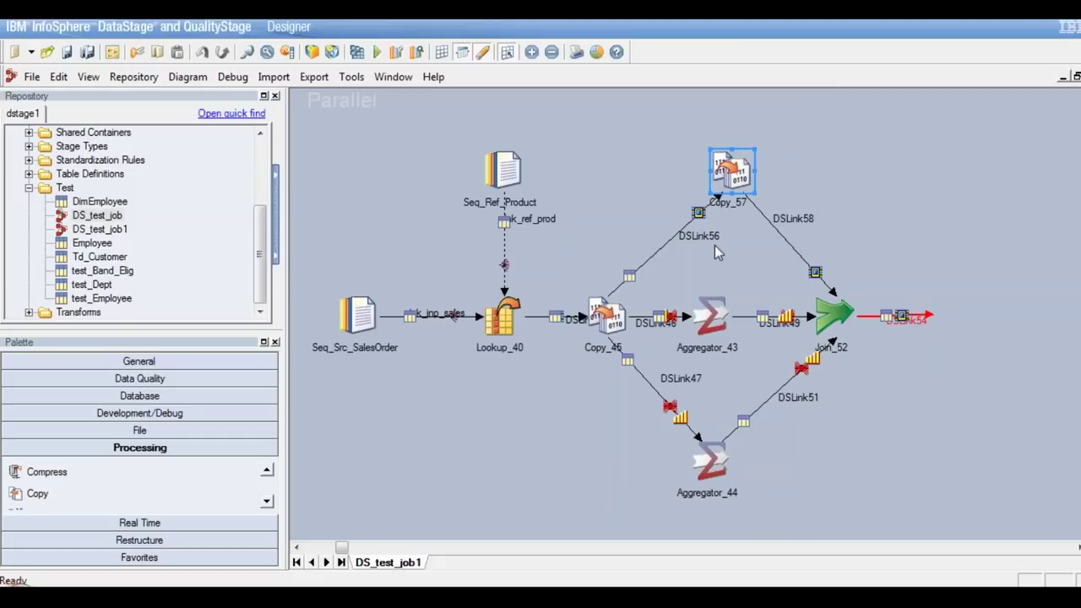
pyautogui.click(607, 321)
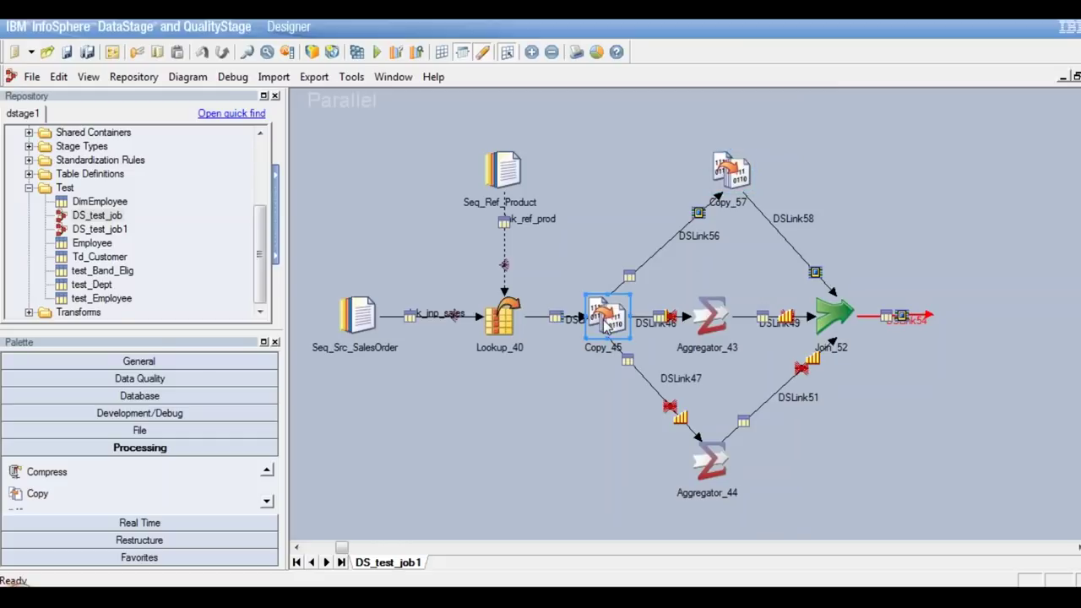
pyautogui.click(395, 291)
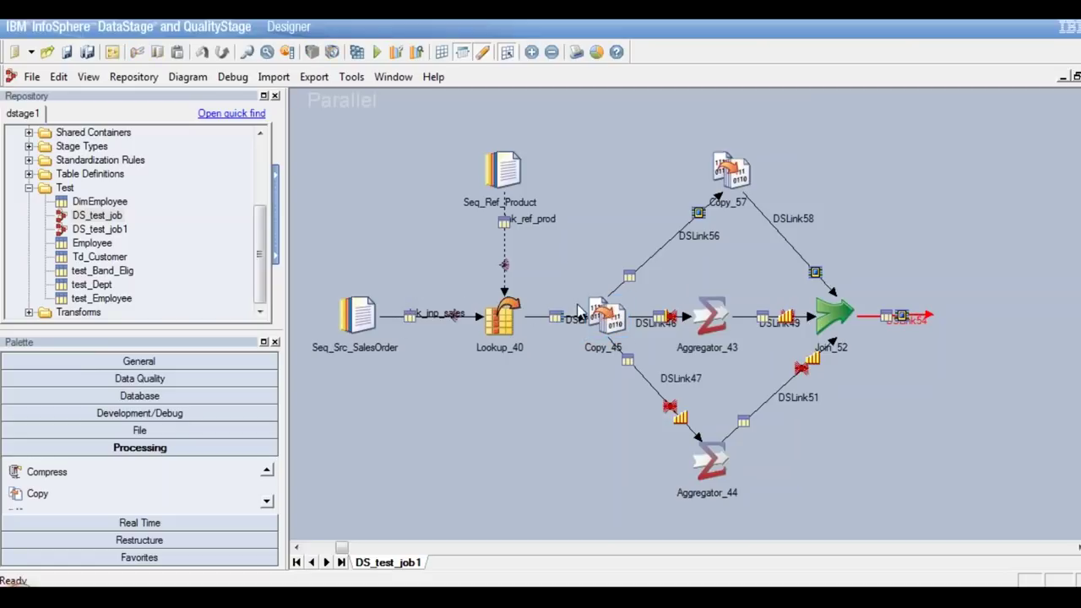
pyautogui.click(603, 314)
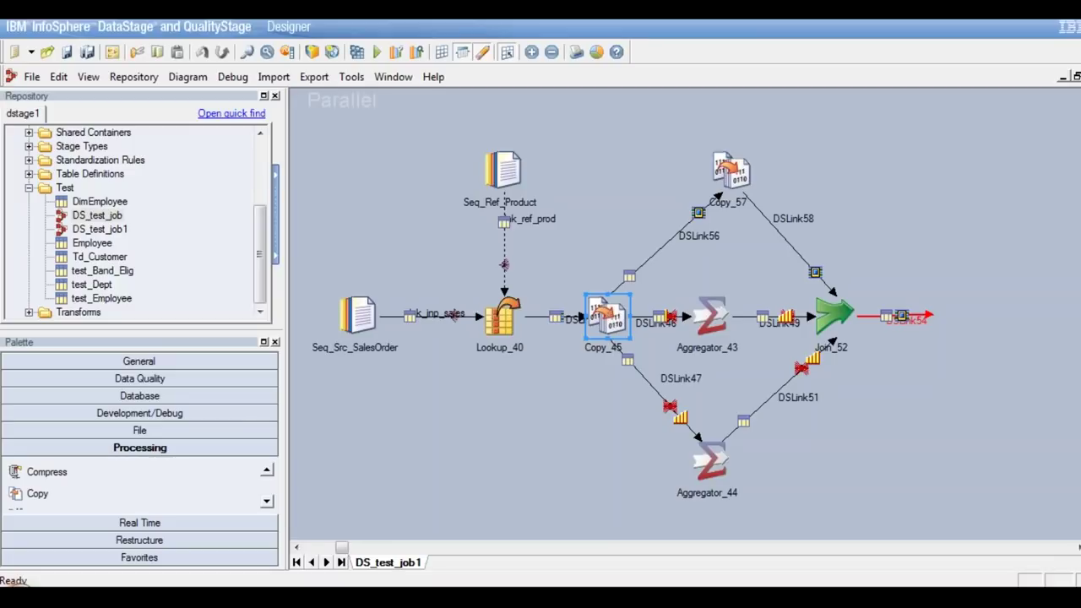
pyautogui.click(714, 323)
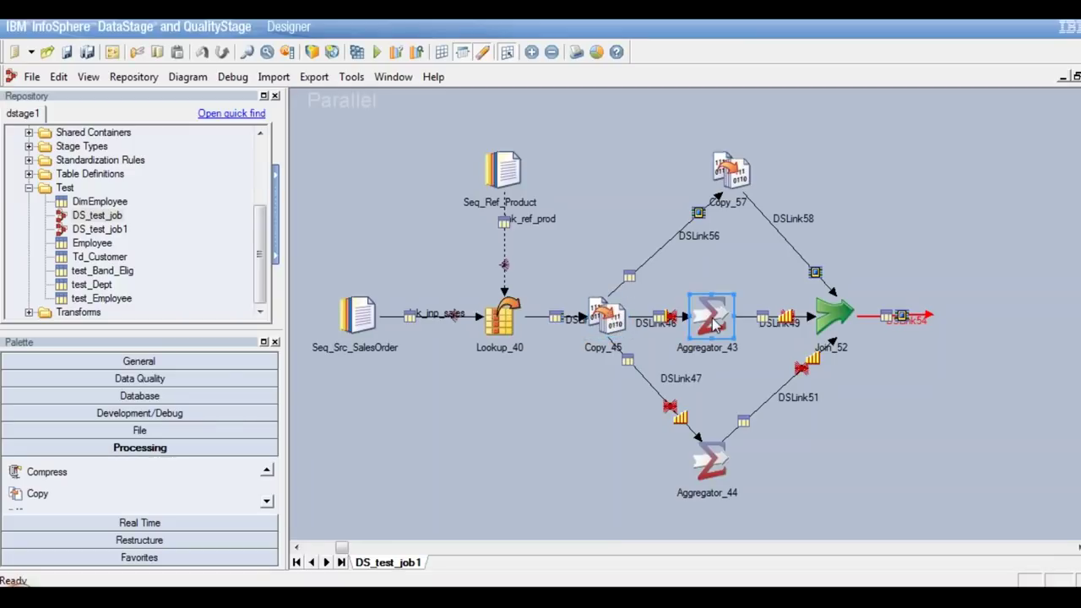
pyautogui.click(779, 326)
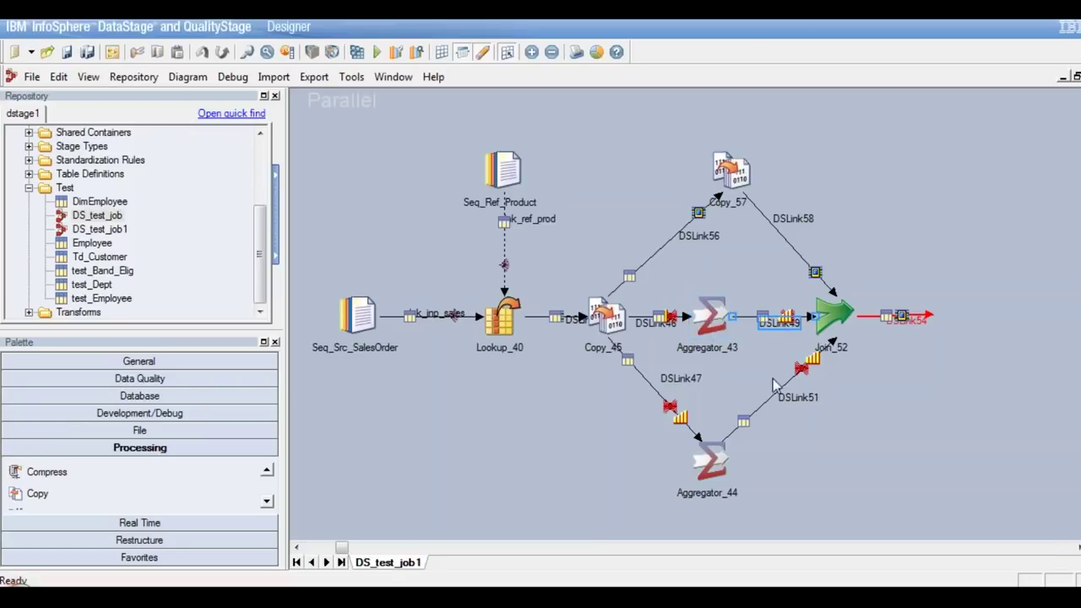
pyautogui.click(789, 397)
pyautogui.click(601, 317)
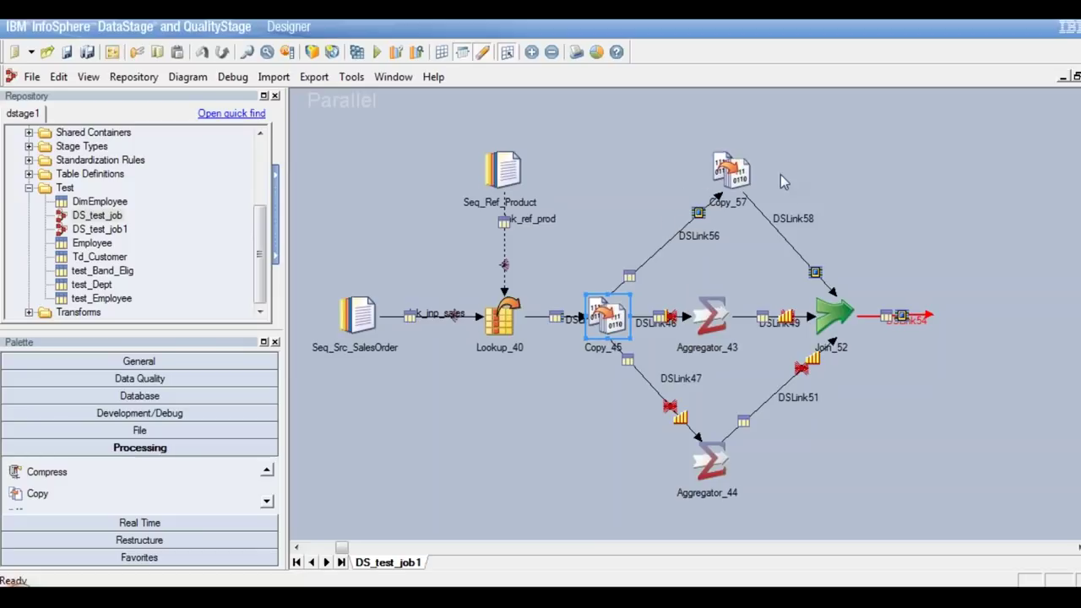
pyautogui.click(832, 323)
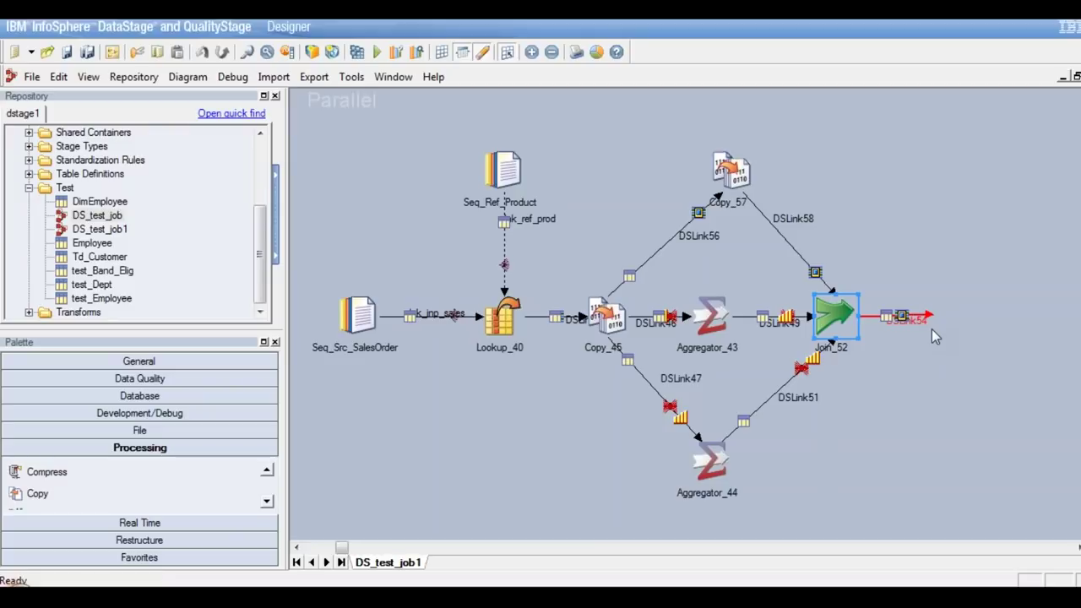
# Detach DSLink56 and DSLink58 from Copy_57 and delete the Copy_57 stage
pyautogui.click(716, 195)
pyautogui.moveTo(716, 200); pyautogui.dragTo(692, 179)
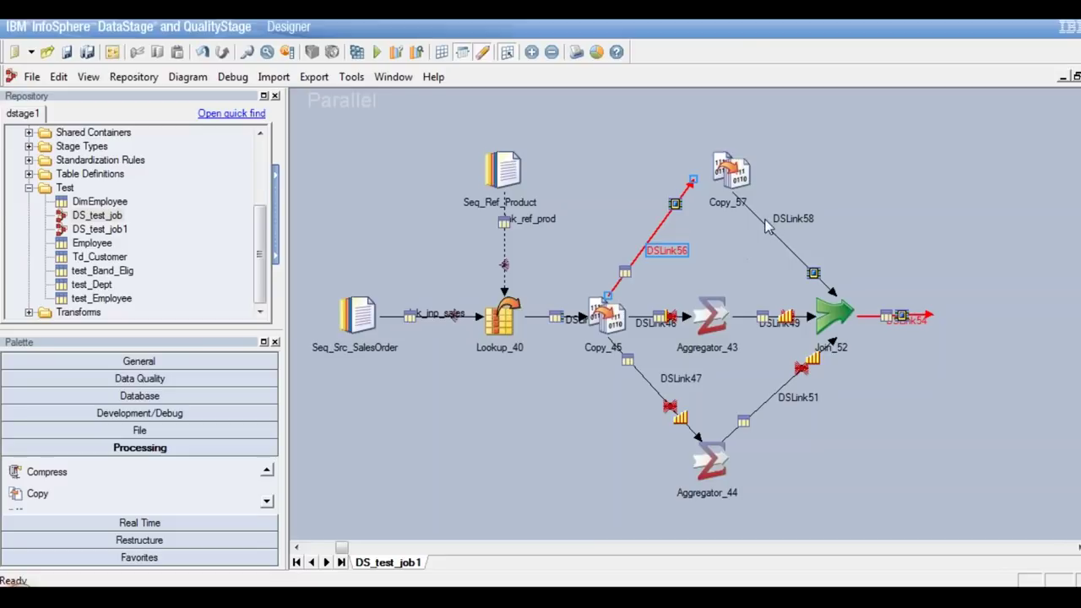
pyautogui.click(762, 221)
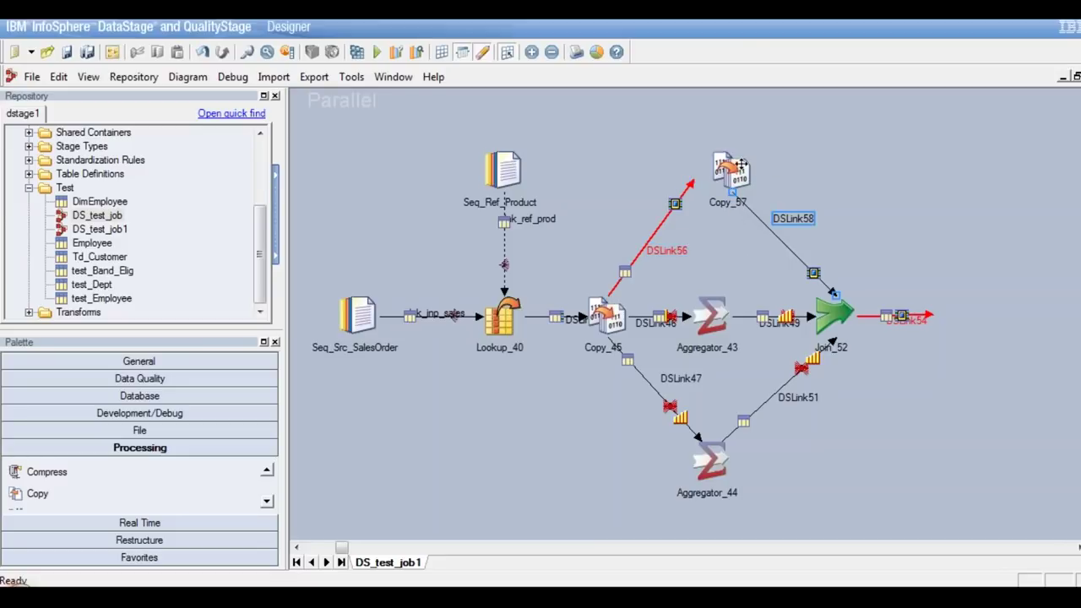
pyautogui.moveTo(733, 193); pyautogui.dragTo(784, 173)
pyautogui.click(732, 172)
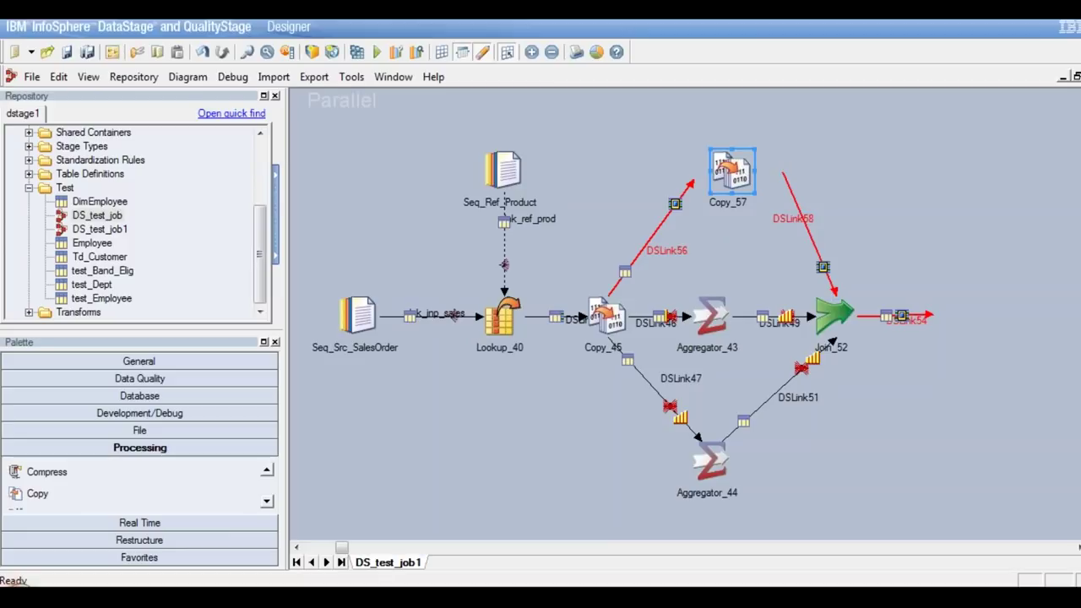
pyautogui.press('Delete')
pyautogui.click(514, 329)
# Add a Remove Duplicates stage from the Processing stages and attach the free ends of DSLink56 and DSLink58 to it
pyautogui.click(267, 501)
pyautogui.click(267, 500)
pyautogui.click(267, 500)
pyautogui.click(267, 500)
pyautogui.click(267, 501)
pyautogui.click(266, 501)
pyautogui.click(266, 500)
pyautogui.click(267, 501)
pyautogui.click(267, 501)
pyautogui.click(267, 501)
pyautogui.click(267, 501)
pyautogui.click(267, 501)
pyautogui.click(267, 501)
pyautogui.click(267, 501)
pyautogui.click(267, 501)
pyautogui.click(267, 500)
pyautogui.click(267, 501)
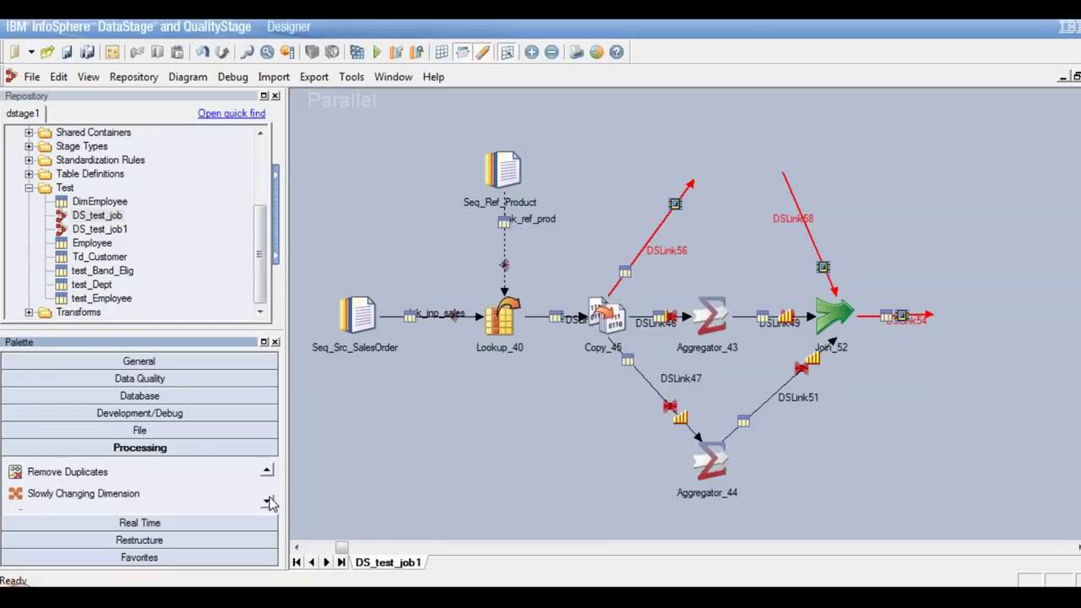
pyautogui.moveTo(84, 478); pyautogui.dragTo(601, 168)
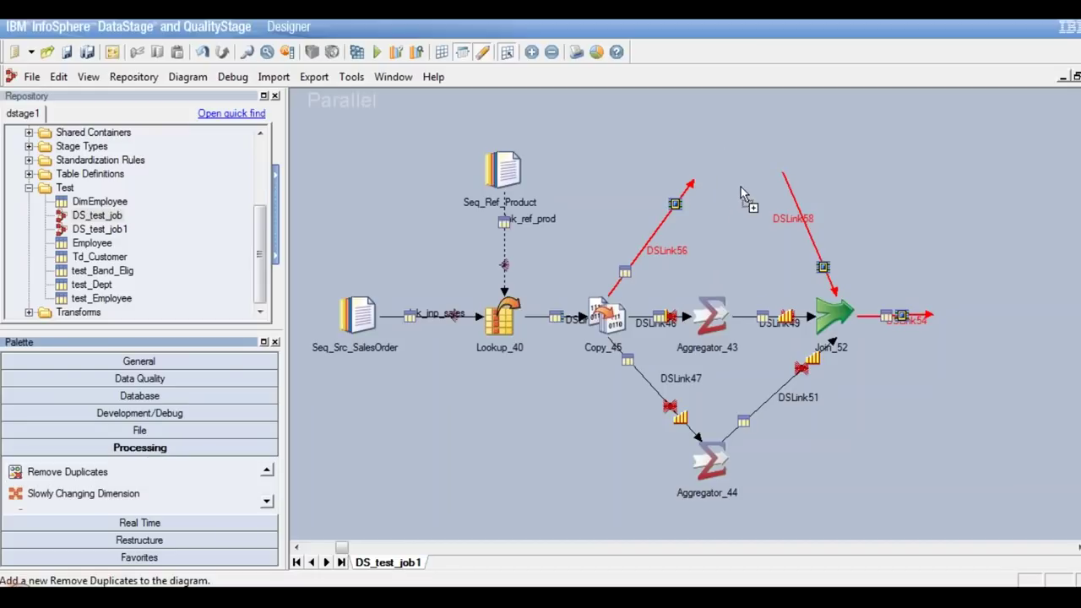
pyautogui.moveTo(739, 184); pyautogui.dragTo(763, 176)
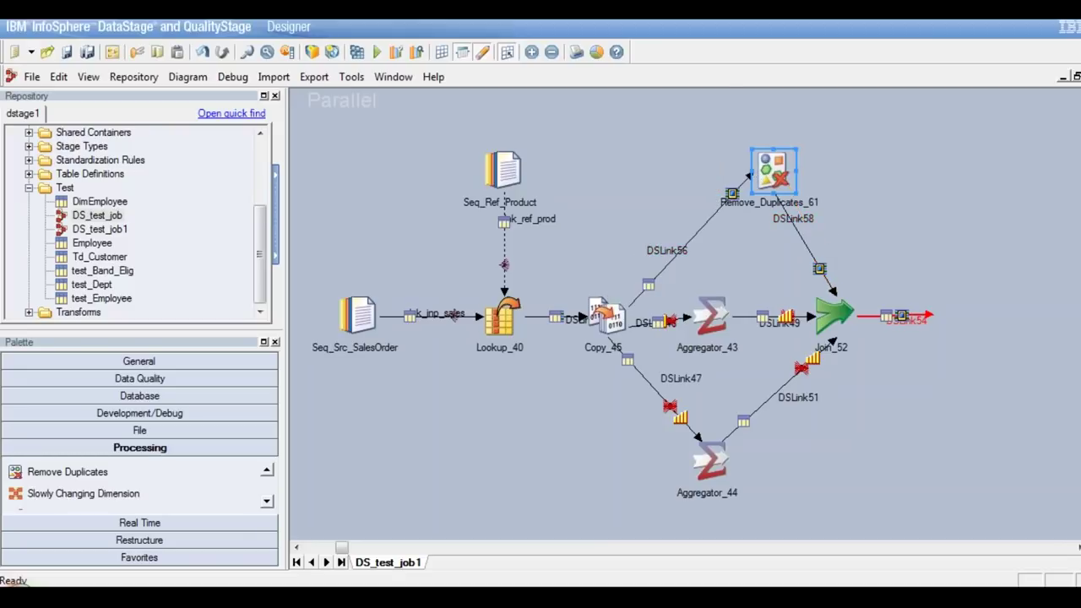
# Open the Remove Duplicates stage's properties and set ProductID as the key that defines duplicates
pyautogui.doubleClick(771, 161)
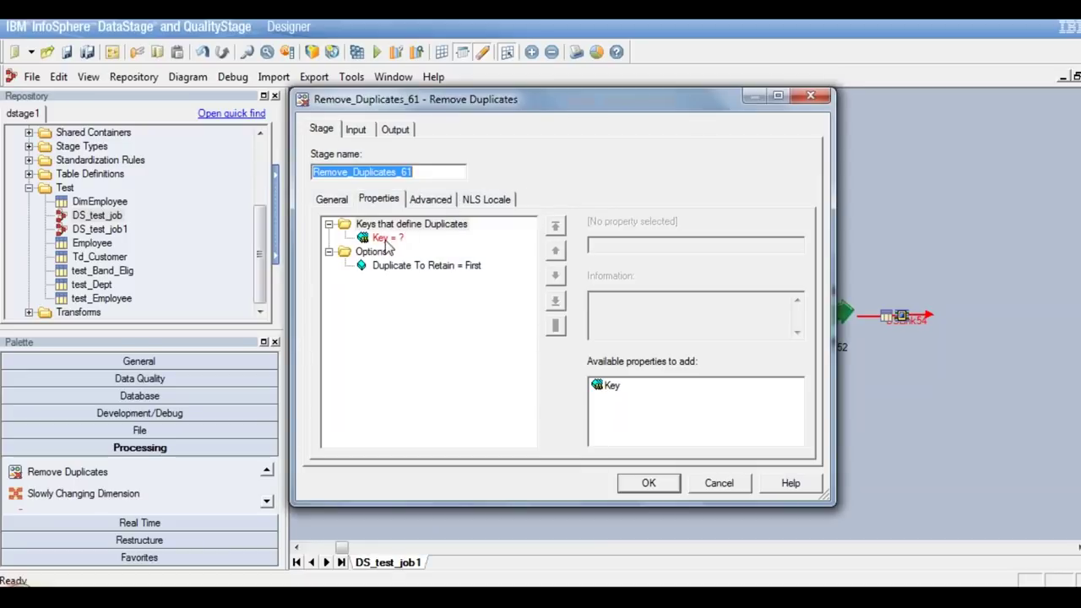
pyautogui.click(388, 237)
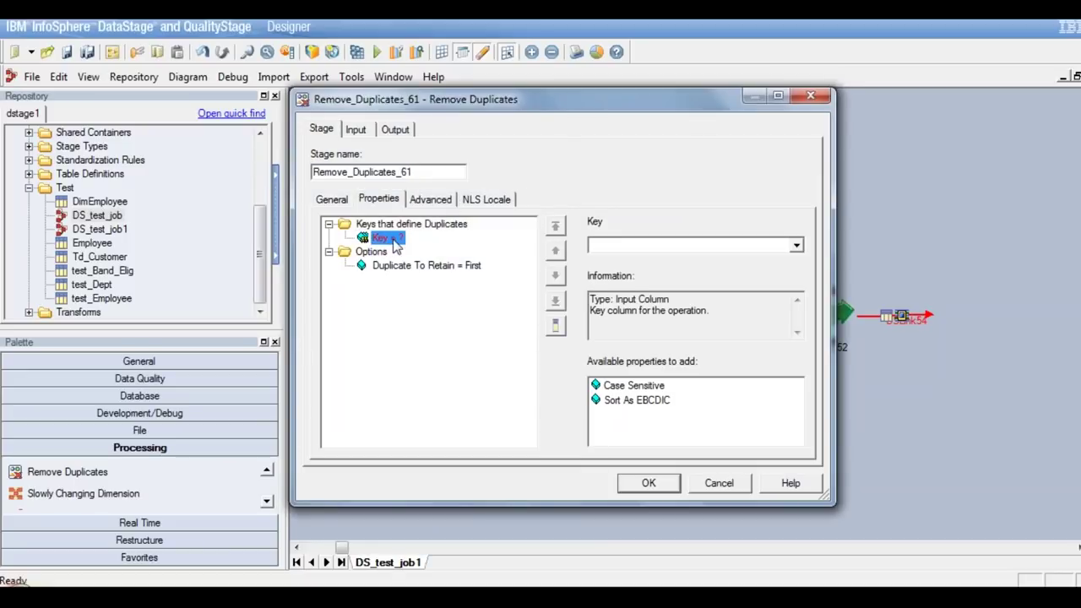
pyautogui.click(798, 245)
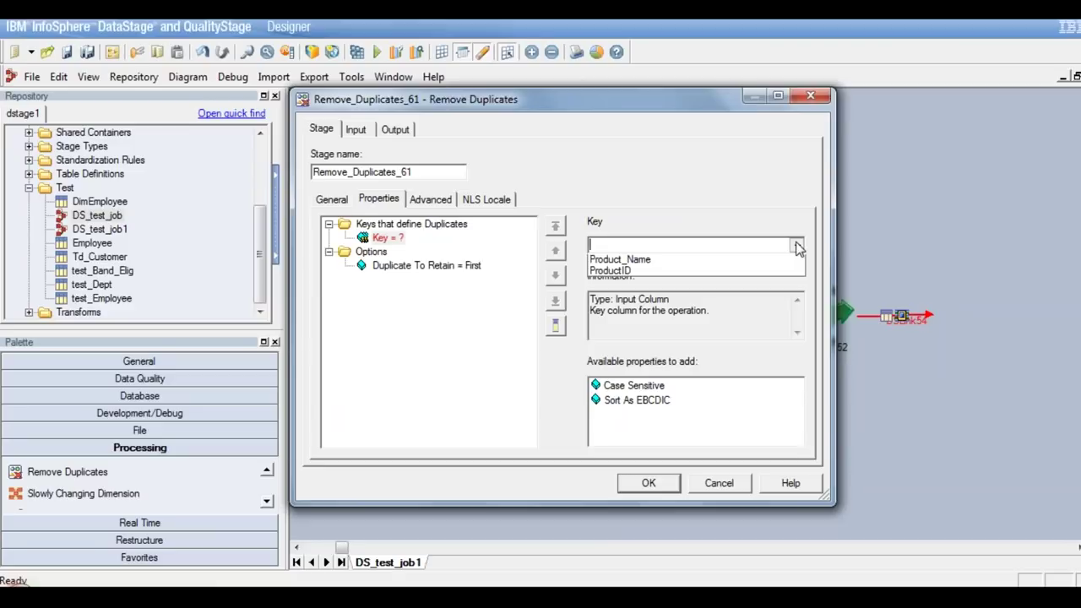
pyautogui.click(648, 271)
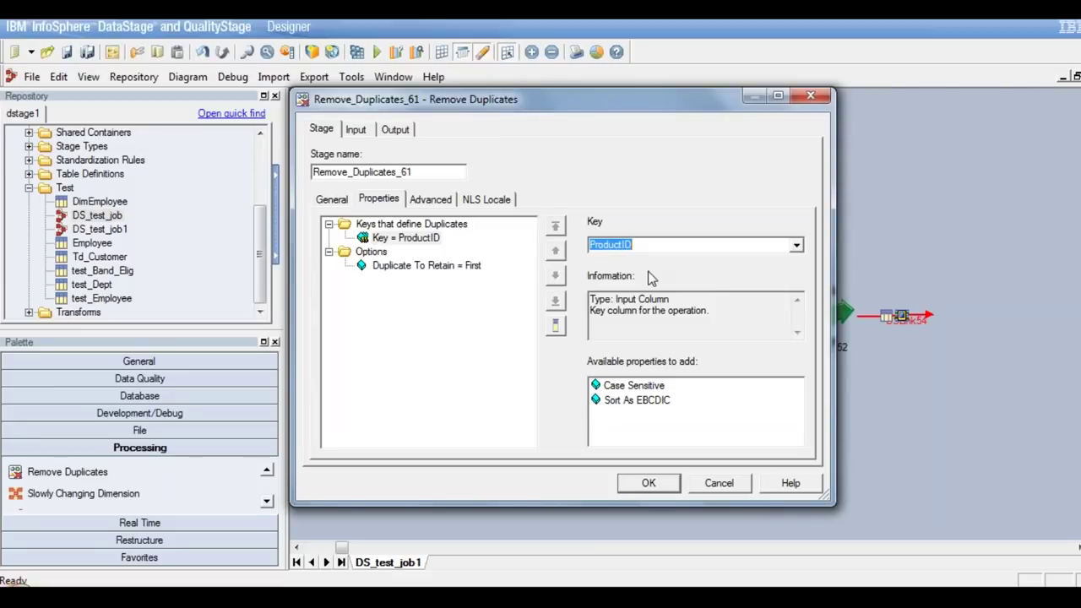
# Switch the Duplicate To Retain option to Last and back to First
pyautogui.click(453, 267)
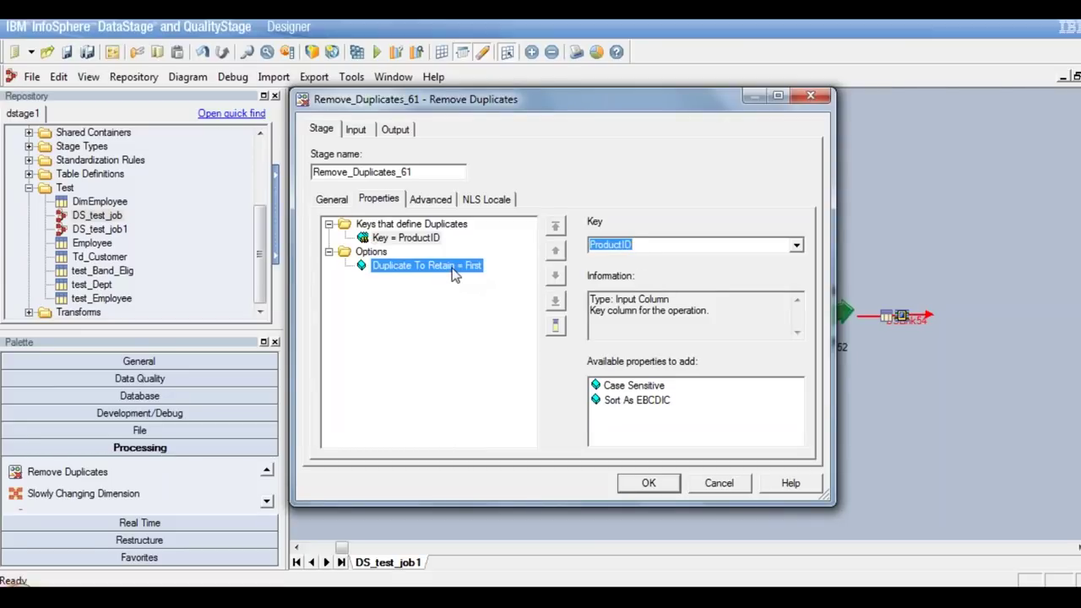
pyautogui.click(797, 247)
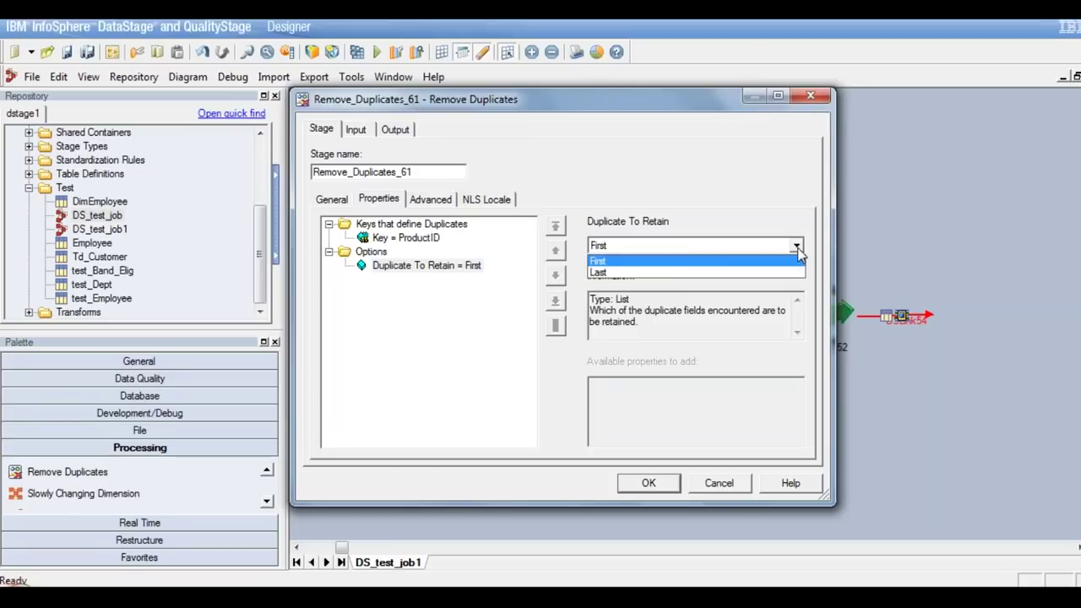
pyautogui.click(667, 270)
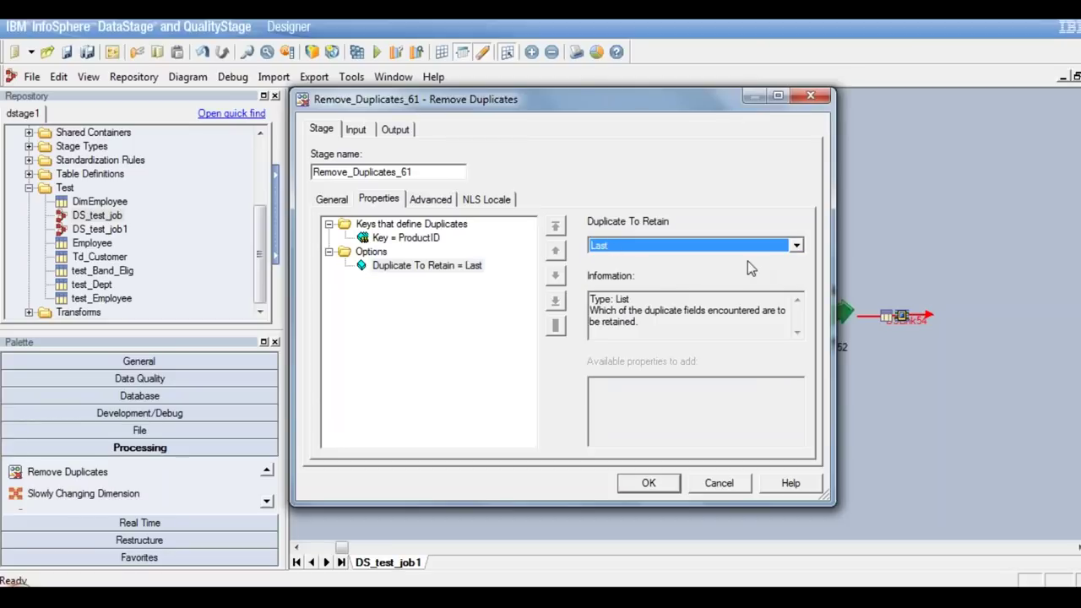
pyautogui.click(798, 244)
pyautogui.click(621, 262)
pyautogui.click(432, 238)
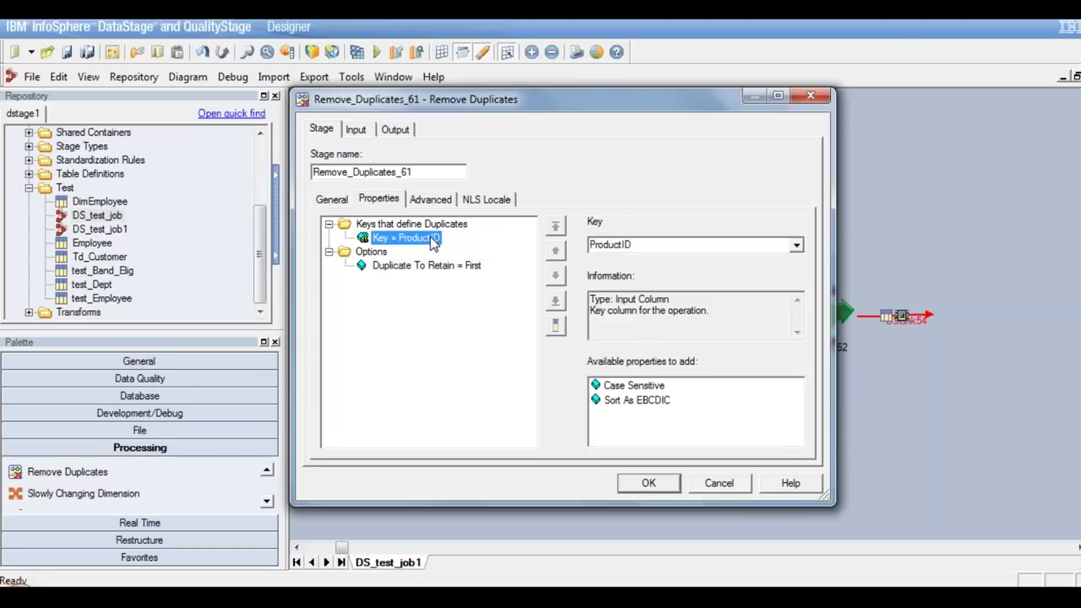
# Set the partition type of input link DSLink56 to Hash with Perform sort enabled, using ProductID as the sorting and partitioning key
pyautogui.click(359, 133)
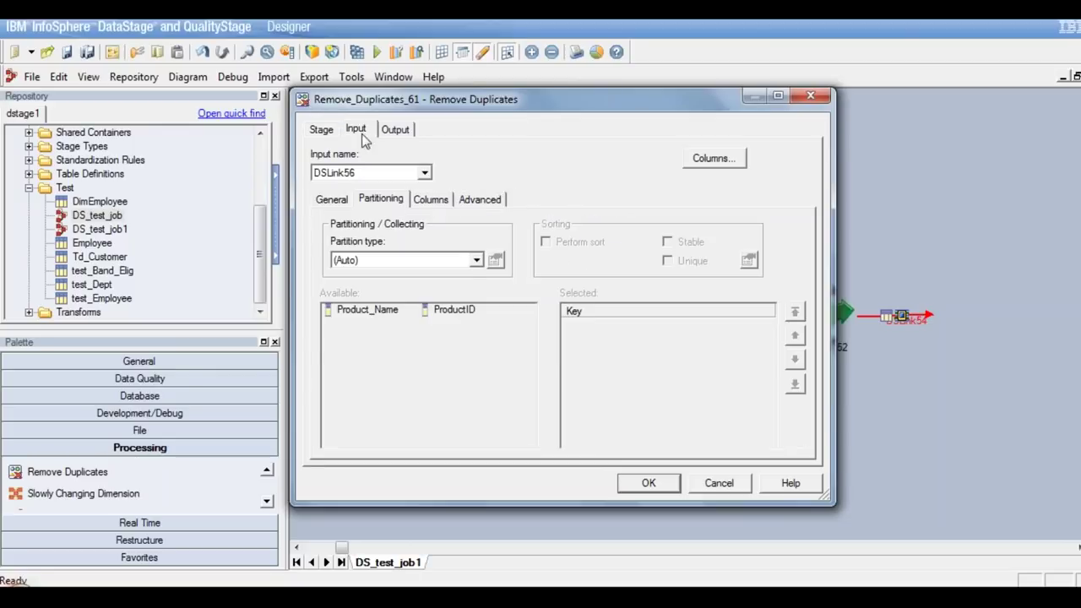
pyautogui.click(476, 261)
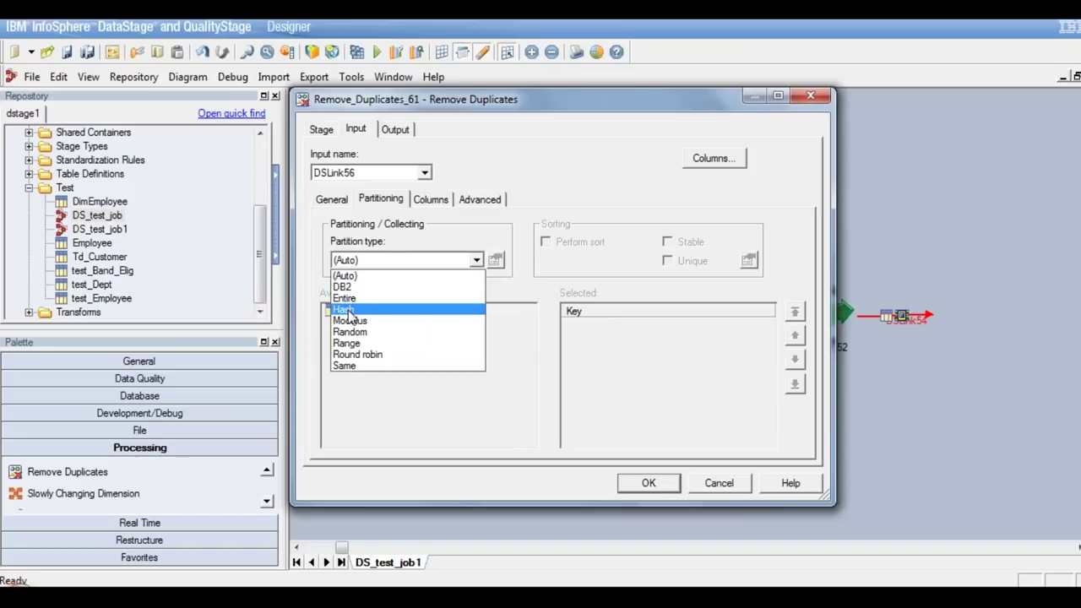
pyautogui.click(350, 309)
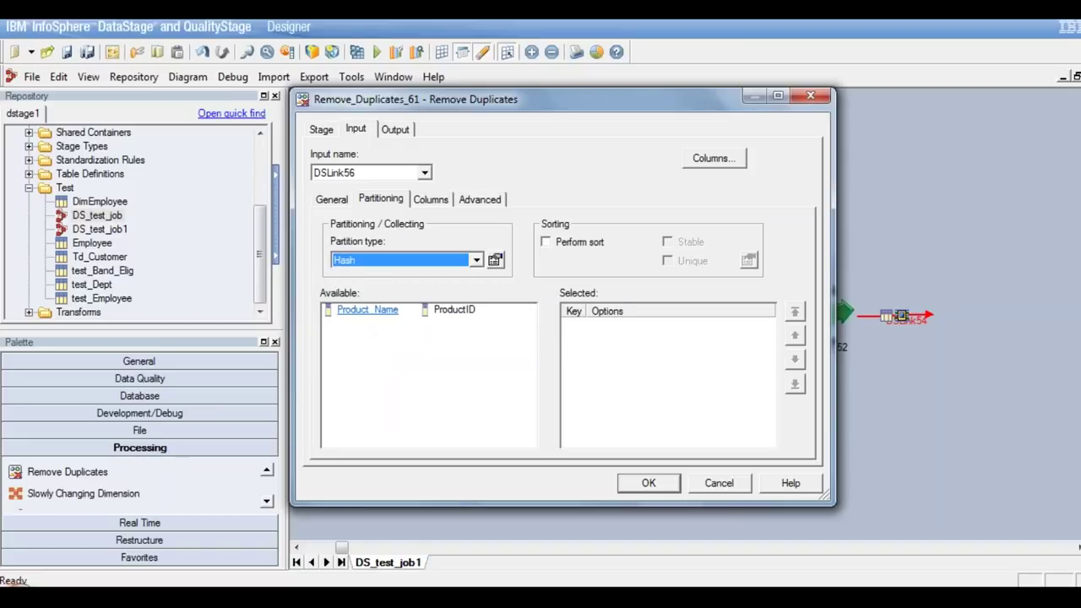
pyautogui.click(545, 242)
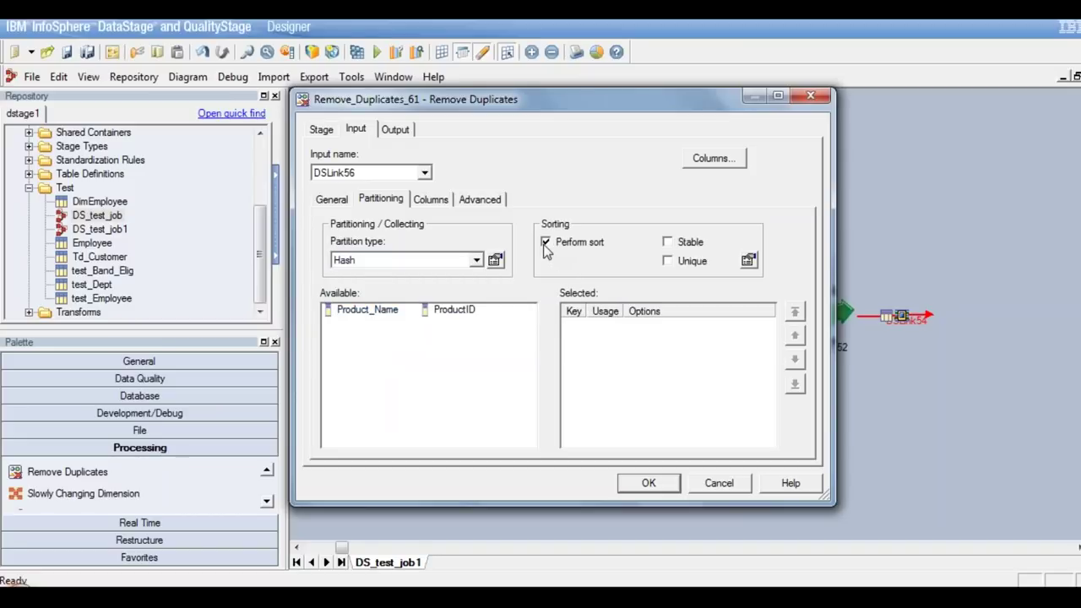
pyautogui.doubleClick(460, 313)
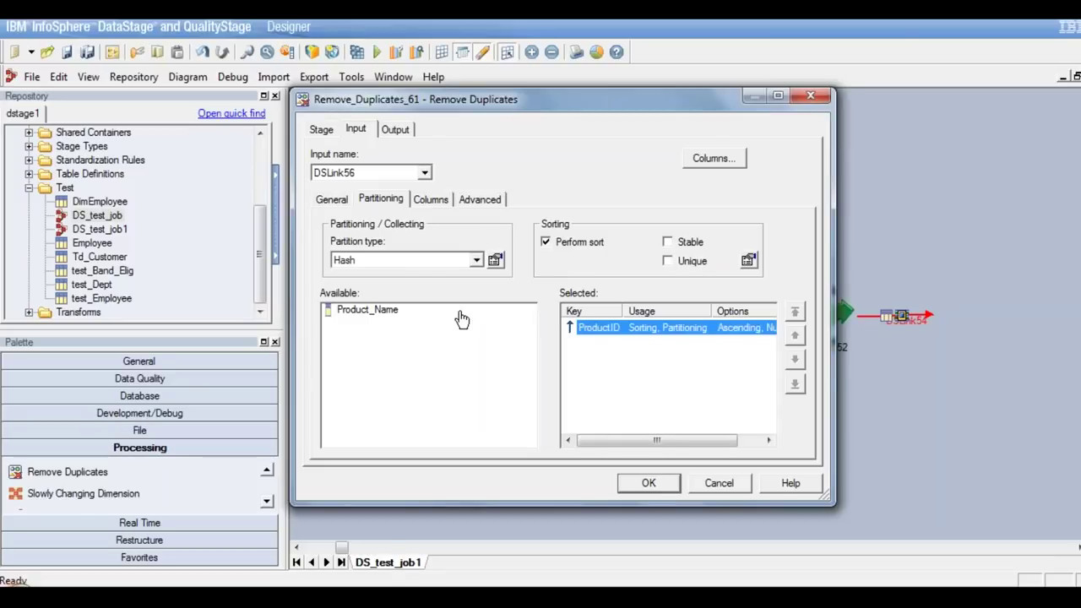
# Map the DSLink56 columns to the Remove Duplicates stage's output link DSLink58 and accept the stage settings
pyautogui.click(397, 132)
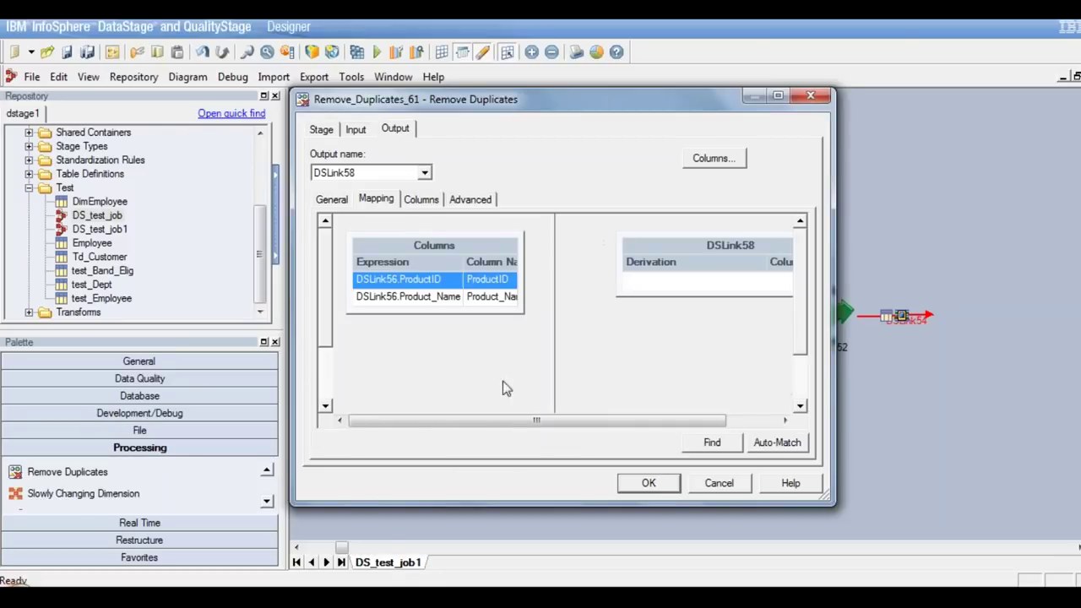
pyautogui.click(490, 269)
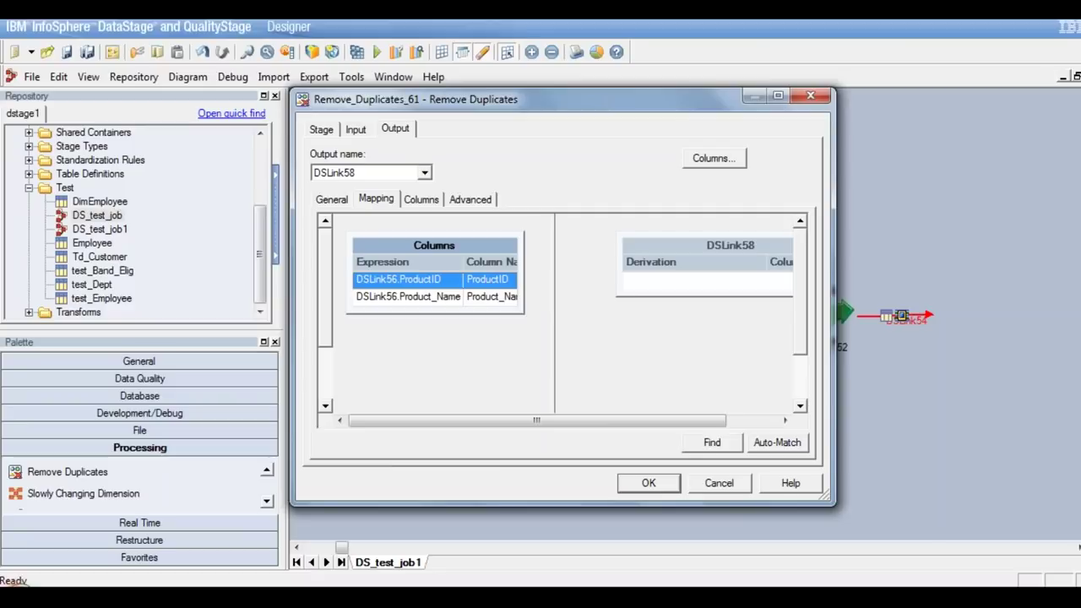
pyautogui.moveTo(515, 270); pyautogui.dragTo(635, 288)
pyautogui.click(648, 483)
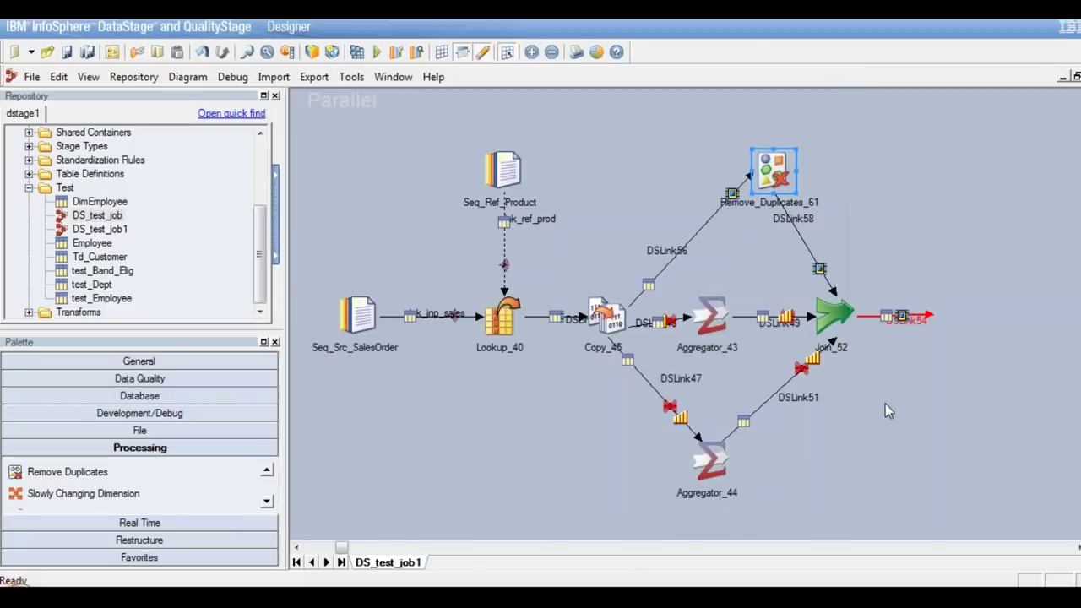
# Open the Join stage's settings and examine the left, intermediate and right order of its input links
pyautogui.doubleClick(836, 318)
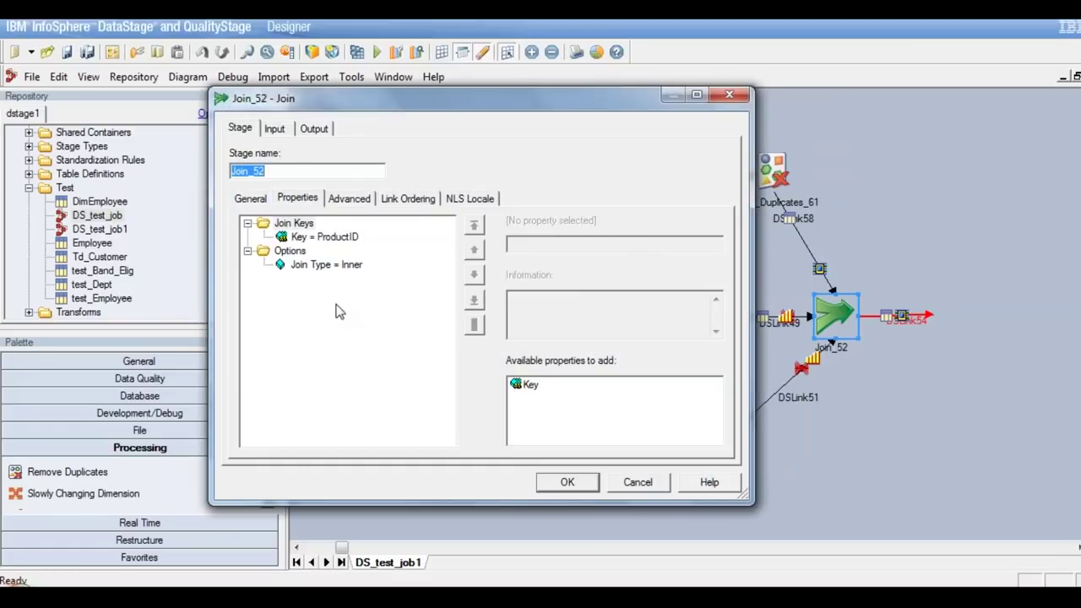
pyautogui.click(409, 200)
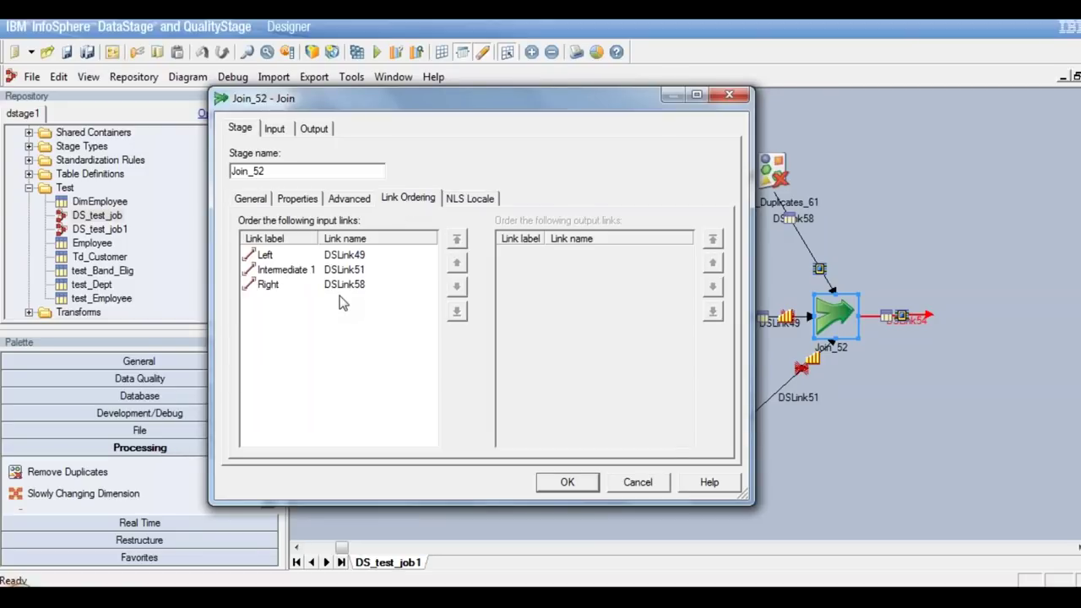
pyautogui.click(263, 256)
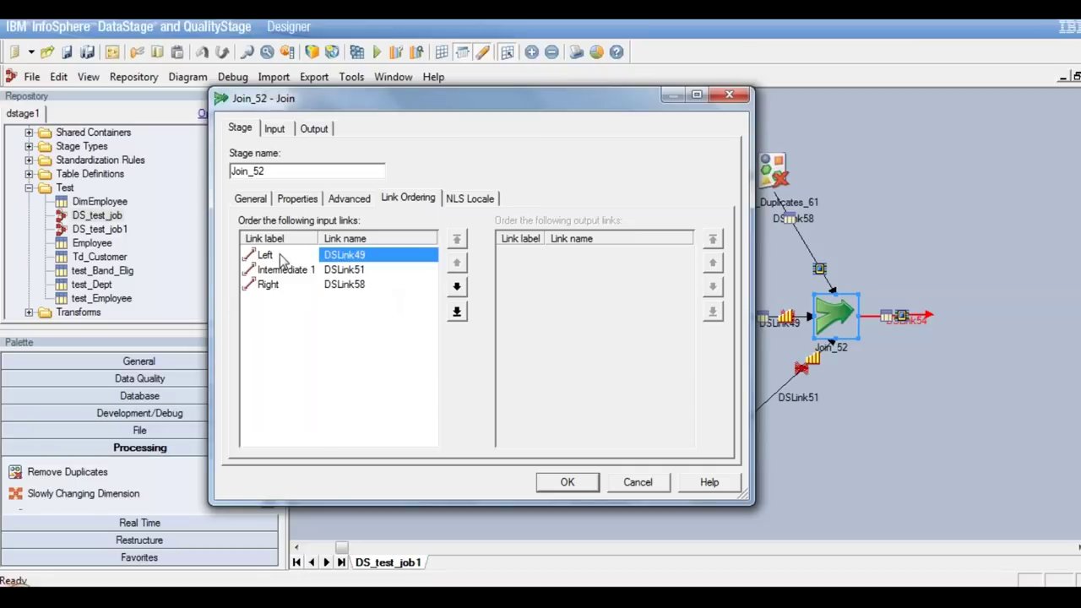
pyautogui.click(333, 286)
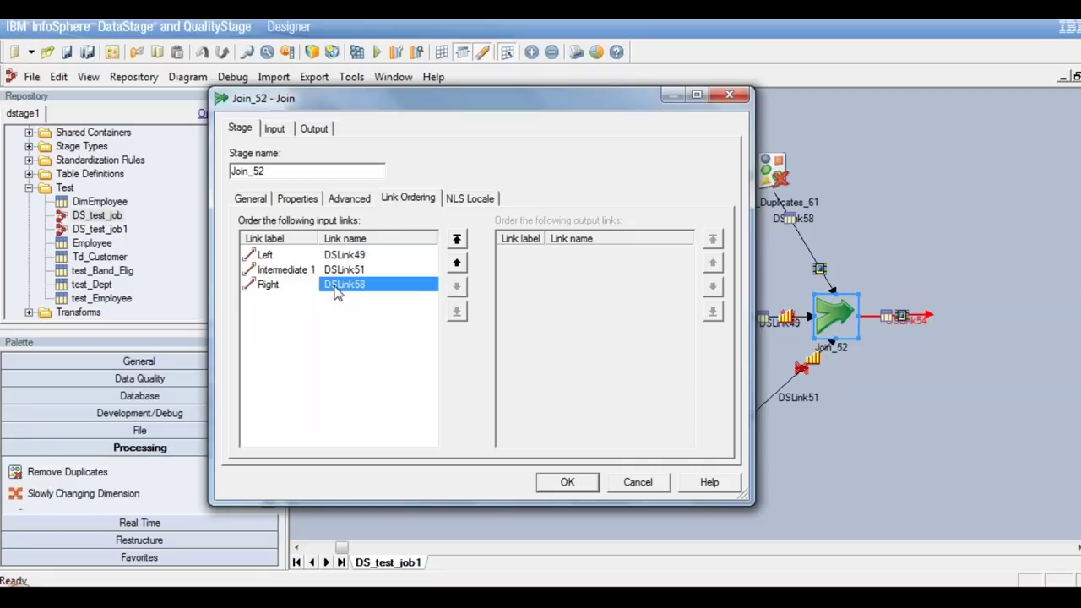
pyautogui.click(301, 275)
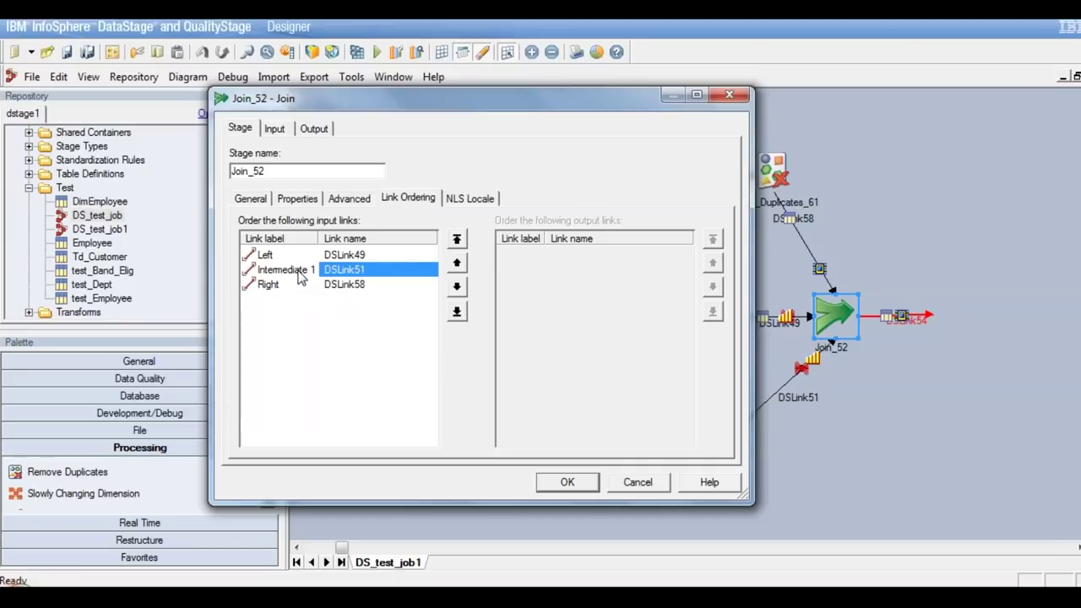
# Set the Join input link DSLink58 to Hash partitioning with Perform sort enabled, using ProductID as the sorting and partitioning key
pyautogui.click(275, 128)
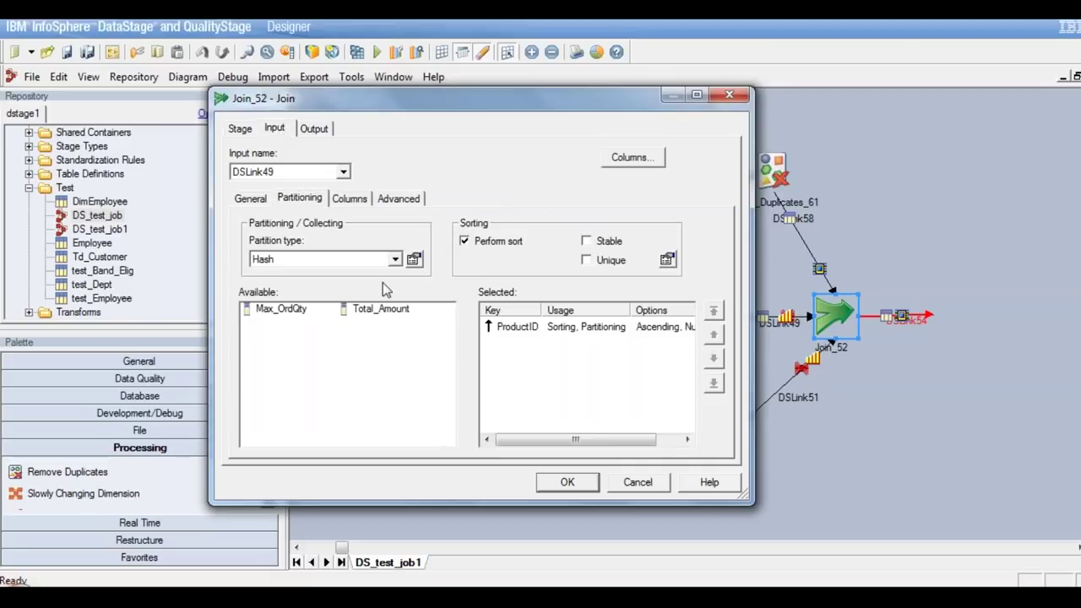
pyautogui.click(343, 172)
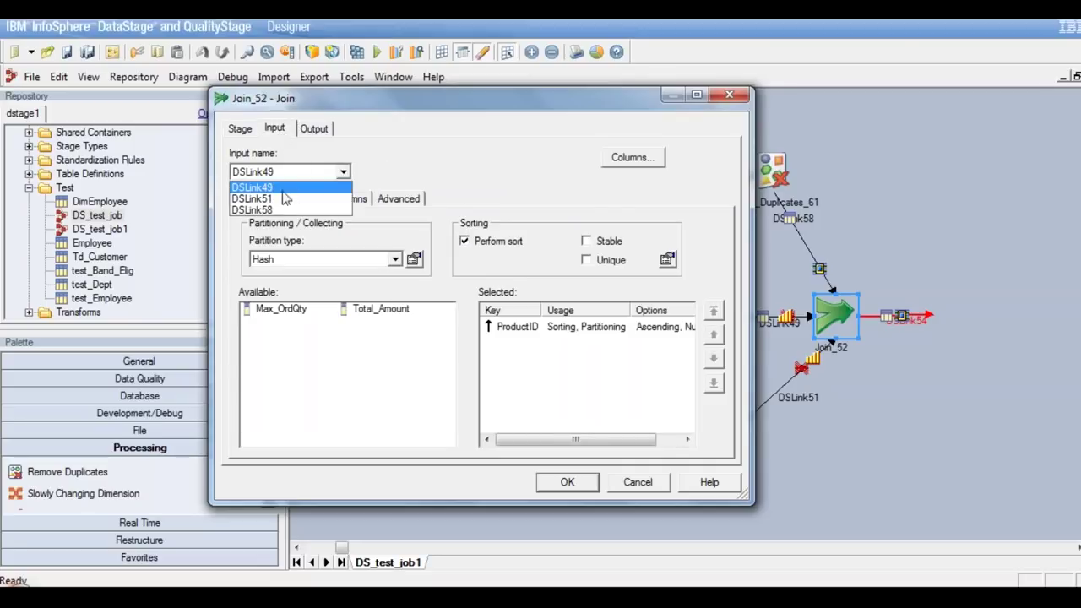
pyautogui.click(265, 210)
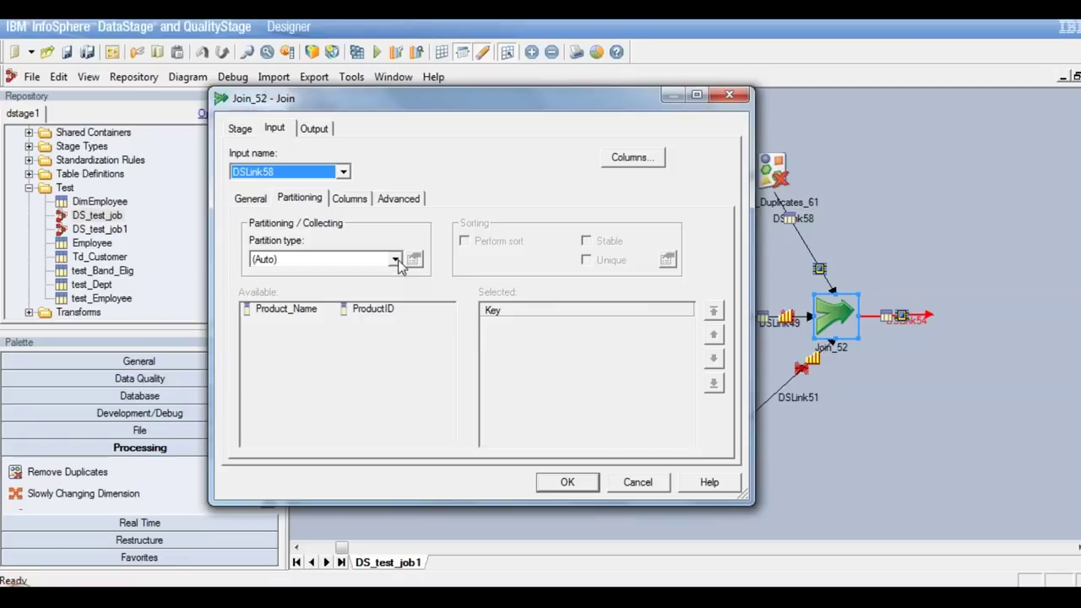
pyautogui.click(395, 259)
pyautogui.click(270, 309)
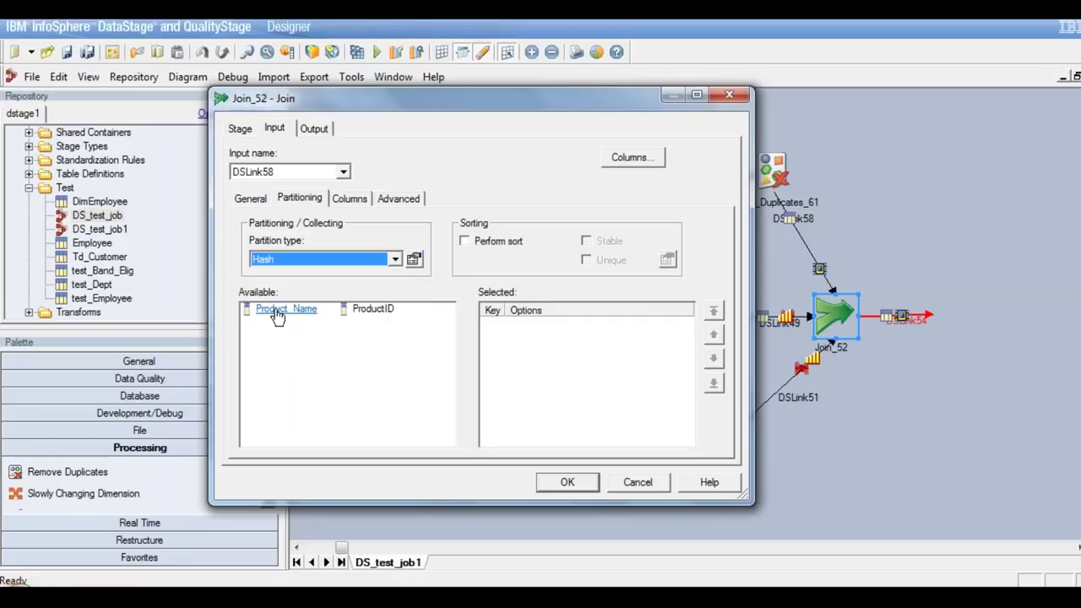
pyautogui.click(464, 241)
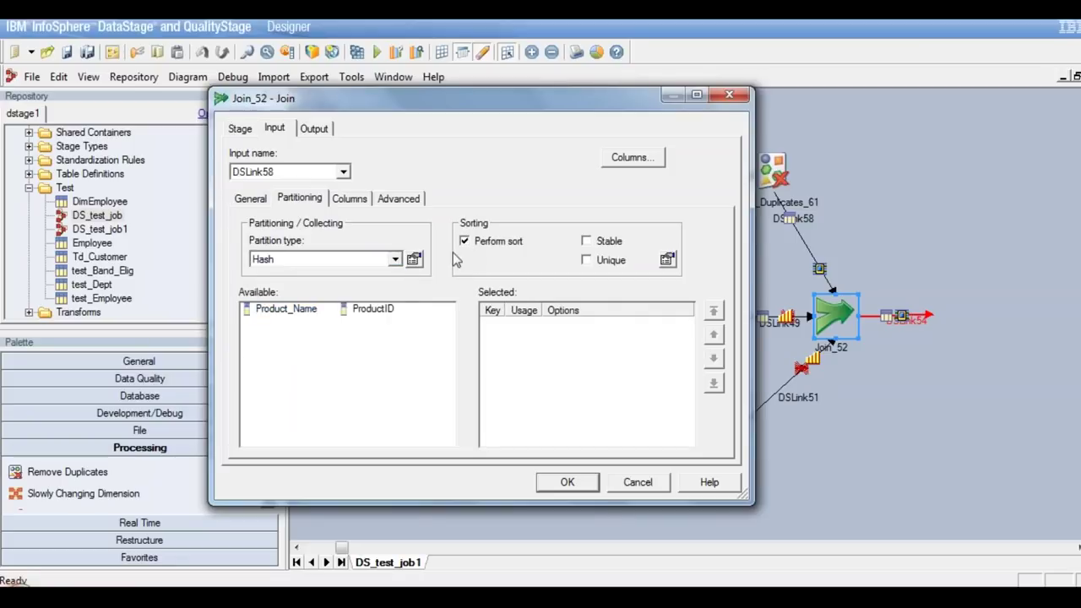
pyautogui.doubleClick(380, 317)
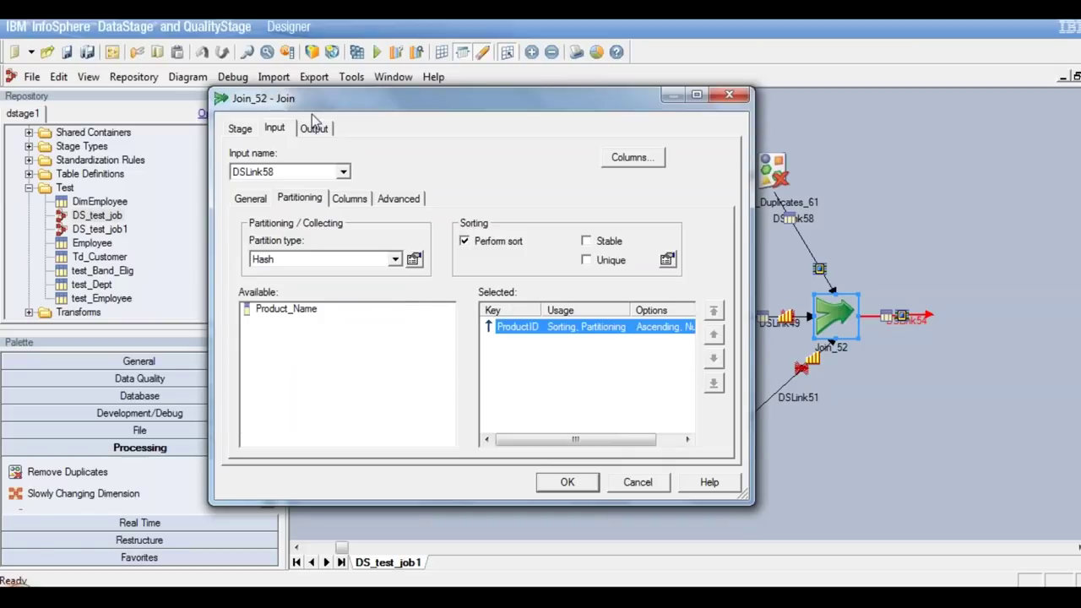
# Map DSLink58.Product_Name to the Join stage's output link DSLink54 and accept the stage settings
pyautogui.click(314, 130)
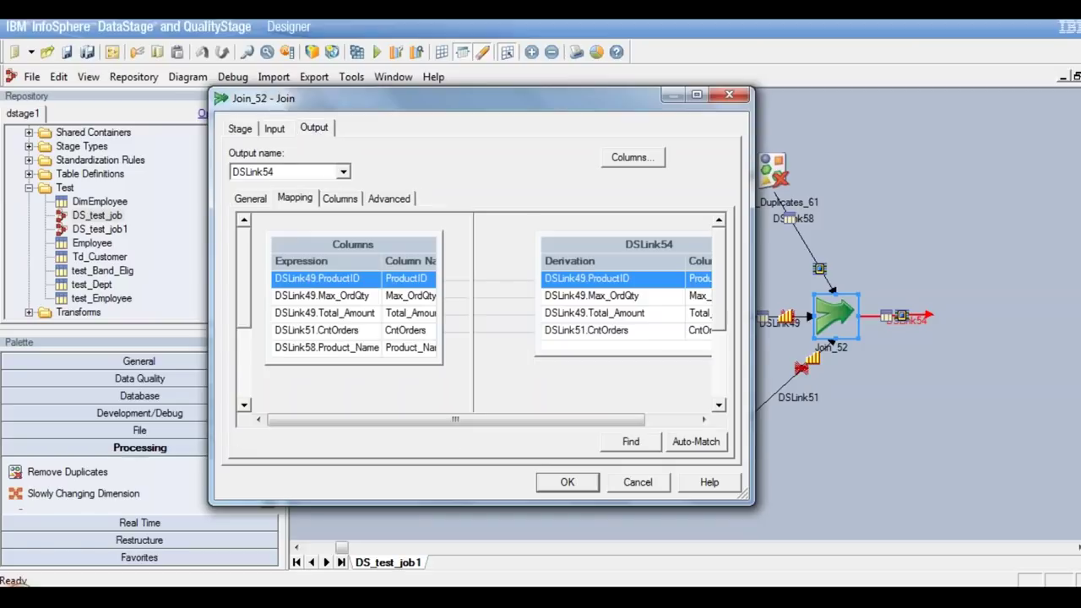
pyautogui.click(421, 348)
pyautogui.moveTo(421, 348); pyautogui.dragTo(555, 342)
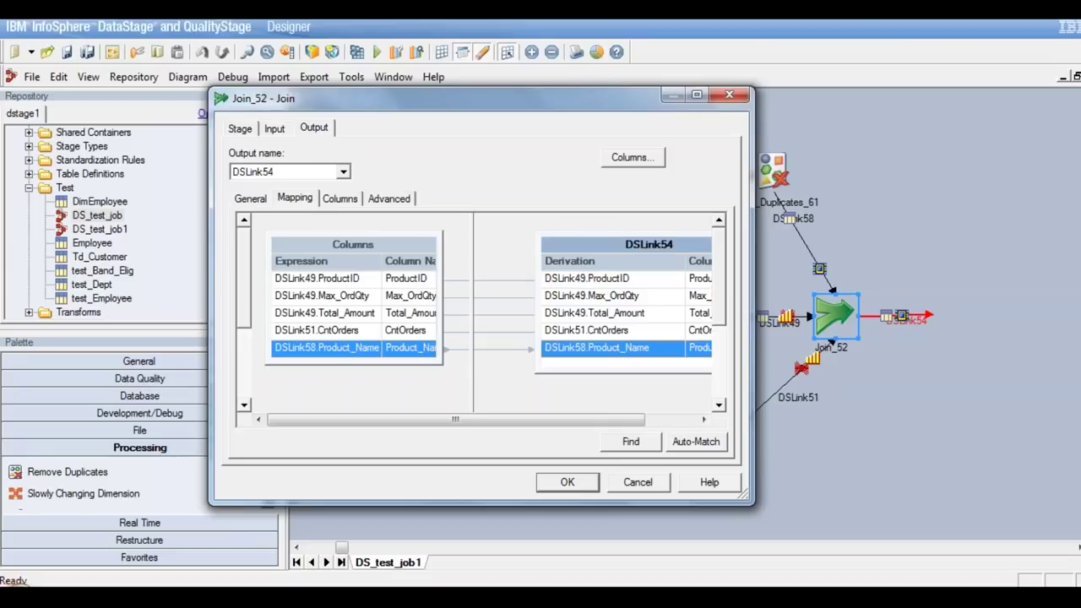
pyautogui.click(567, 483)
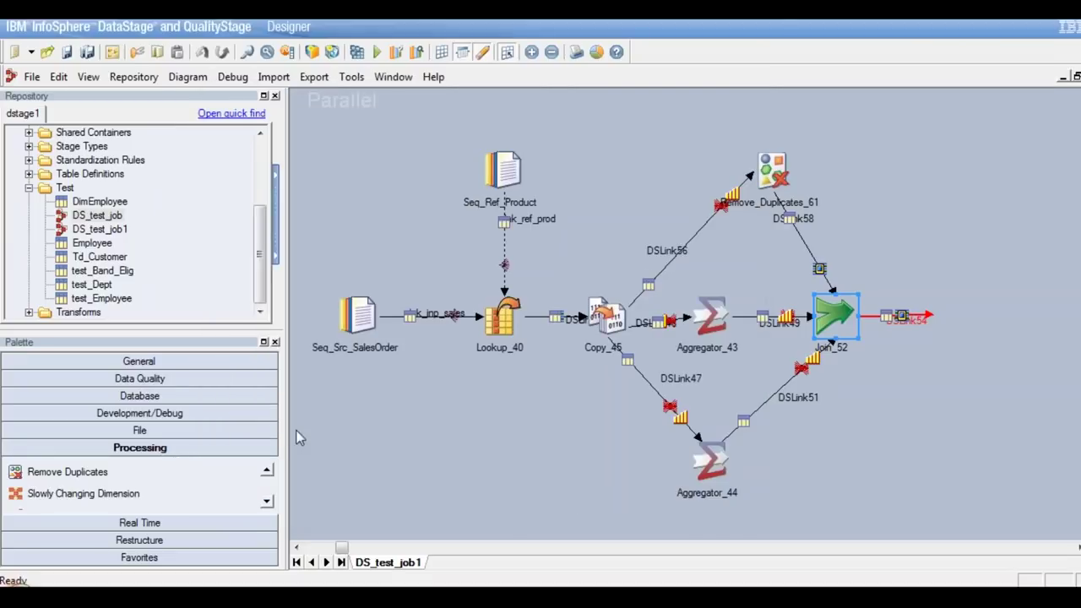
# Add a Data Set stage to the job and attach it to the open end of DSLink54 after the Join stage
pyautogui.click(267, 471)
pyautogui.click(267, 471)
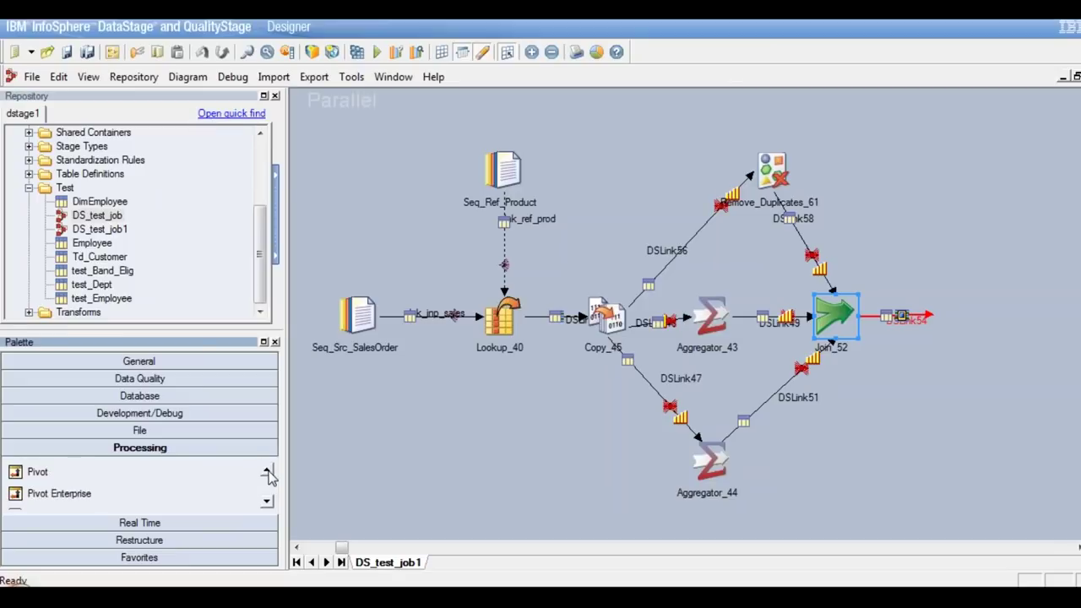
pyautogui.click(143, 429)
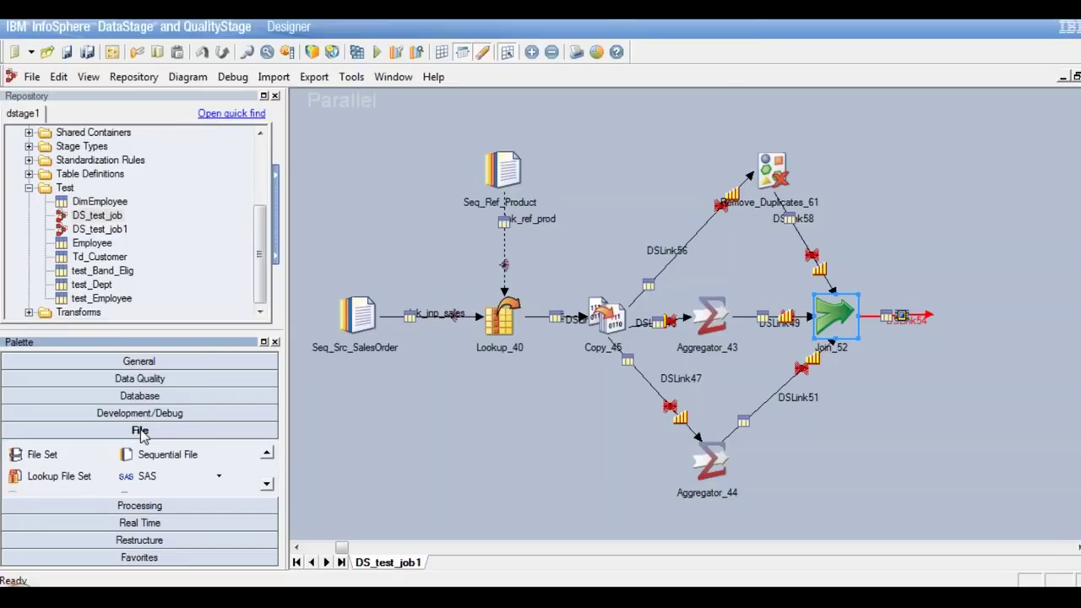
pyautogui.click(267, 484)
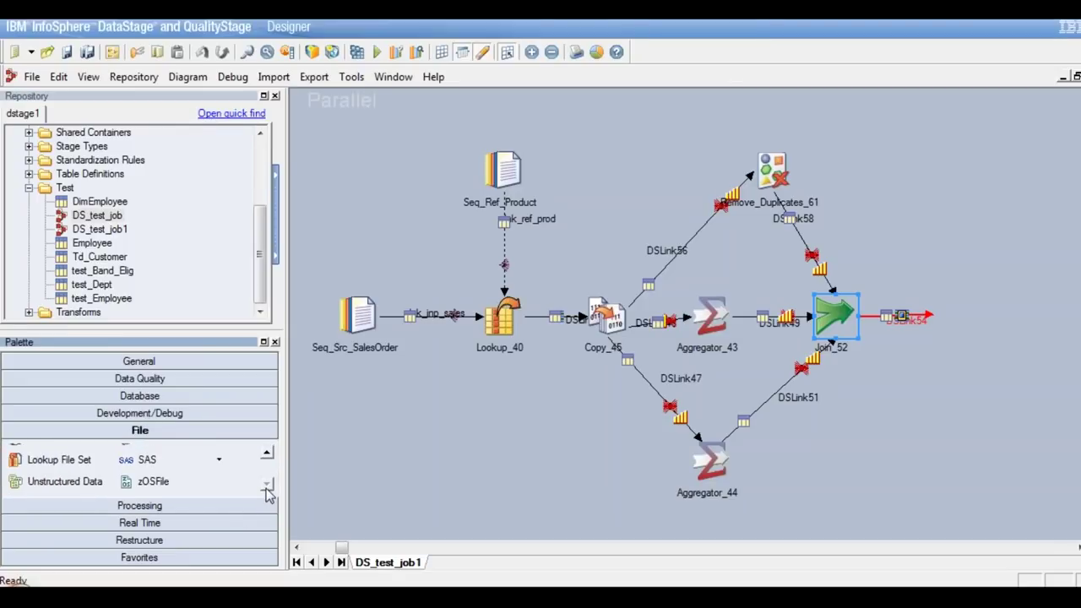
pyautogui.click(267, 455)
pyautogui.click(267, 455)
pyautogui.click(267, 455)
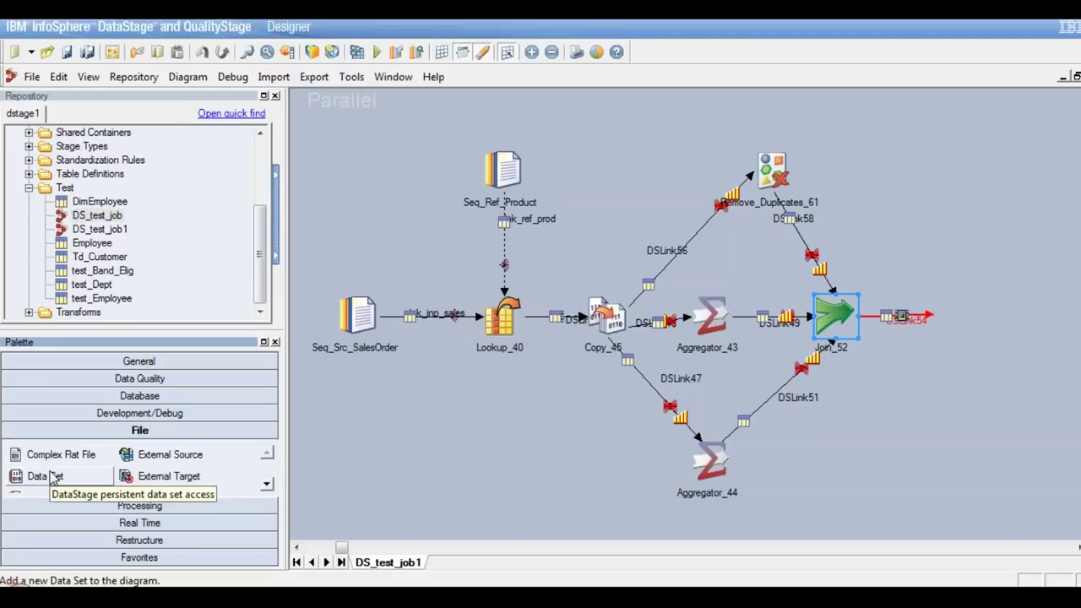
pyautogui.moveTo(45, 475); pyautogui.dragTo(738, 383)
pyautogui.moveTo(941, 320)
pyautogui.mouseDown()
pyautogui.moveTo(965, 376)
pyautogui.moveTo(968, 334)
pyautogui.moveTo(944, 315)
pyautogui.mouseUp()
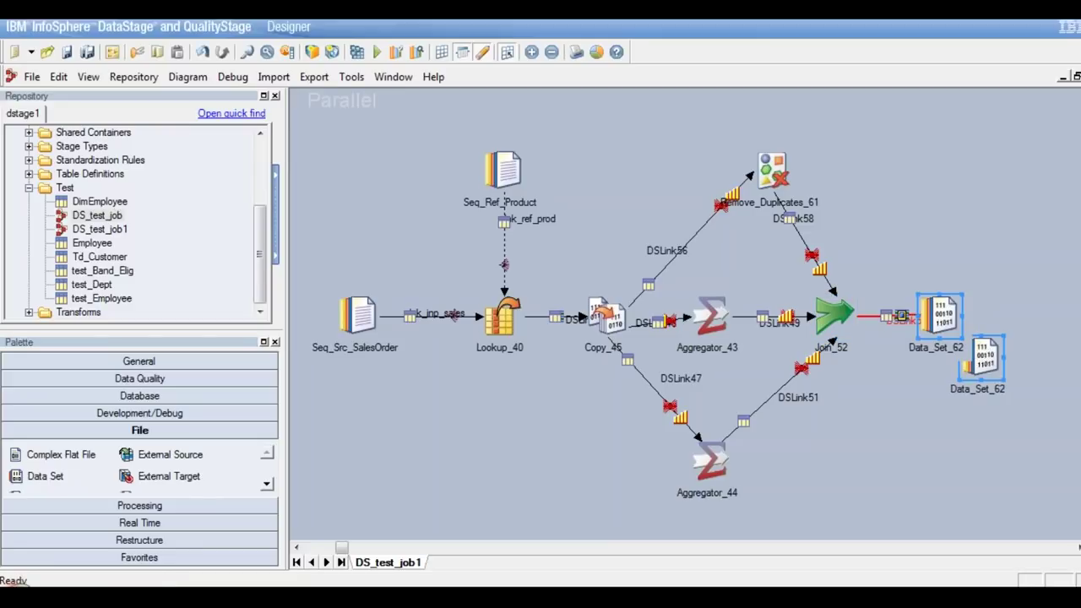
# Open the Data Set stage's properties and insert the pFILE_PATH job parameter as the target File
pyautogui.doubleClick(940, 319)
pyautogui.click(328, 250)
pyautogui.click(738, 258)
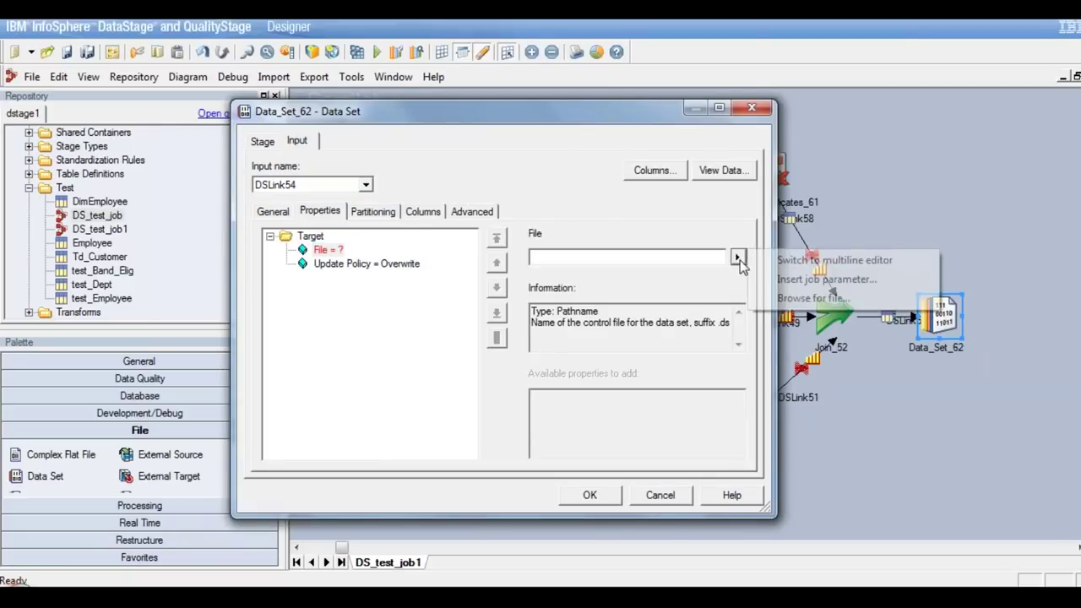
pyautogui.click(797, 280)
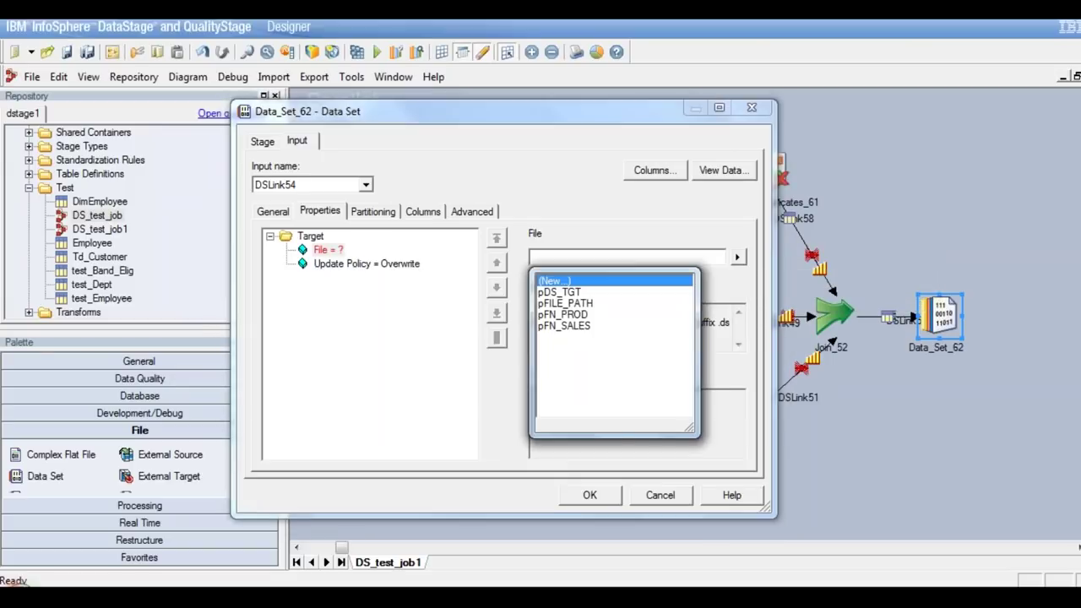
pyautogui.click(565, 303)
# Replace the target File value with the pDS_TGT job parameter and switch it back to pFILE_PATH
pyautogui.click(739, 257)
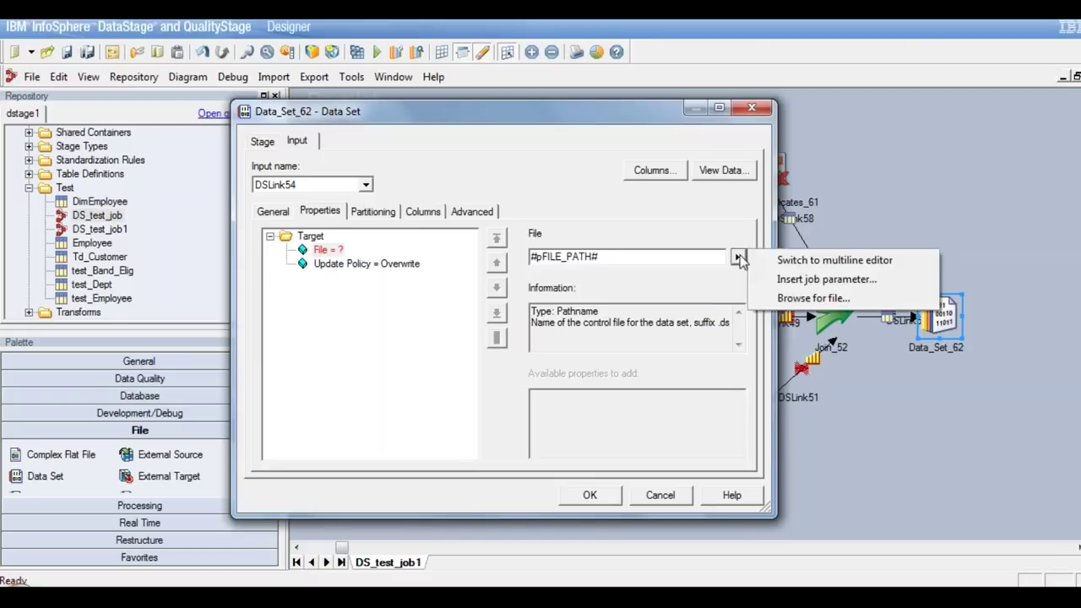
pyautogui.click(817, 279)
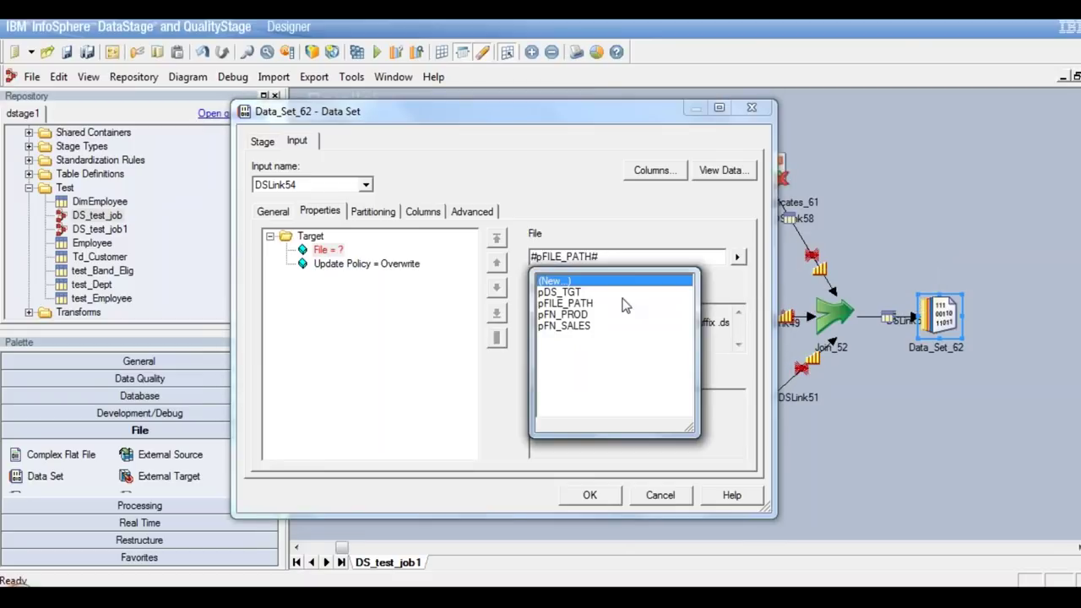
pyautogui.click(577, 294)
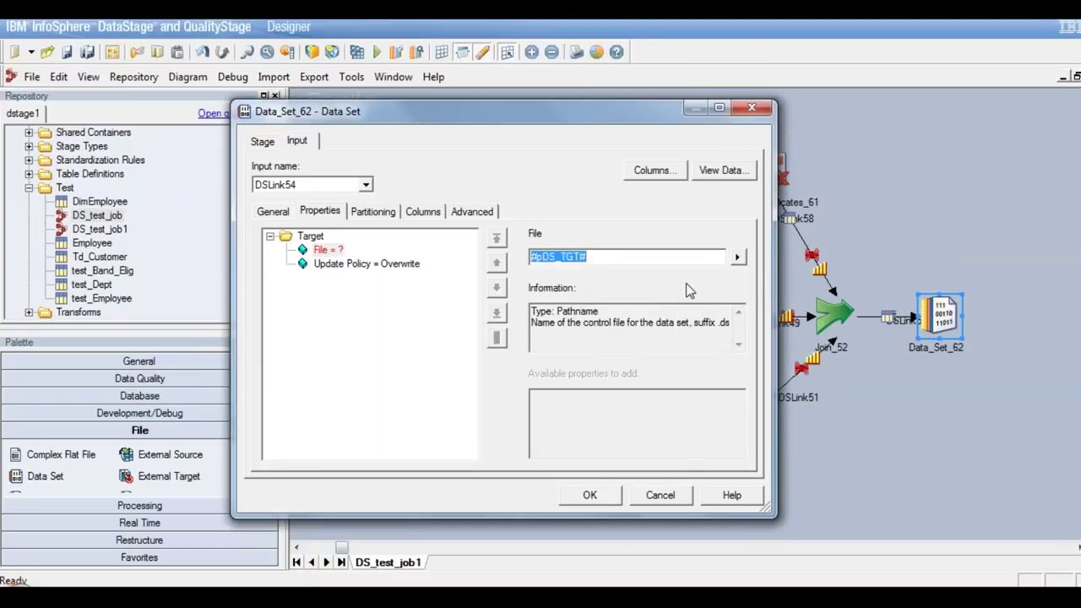
pyautogui.click(739, 258)
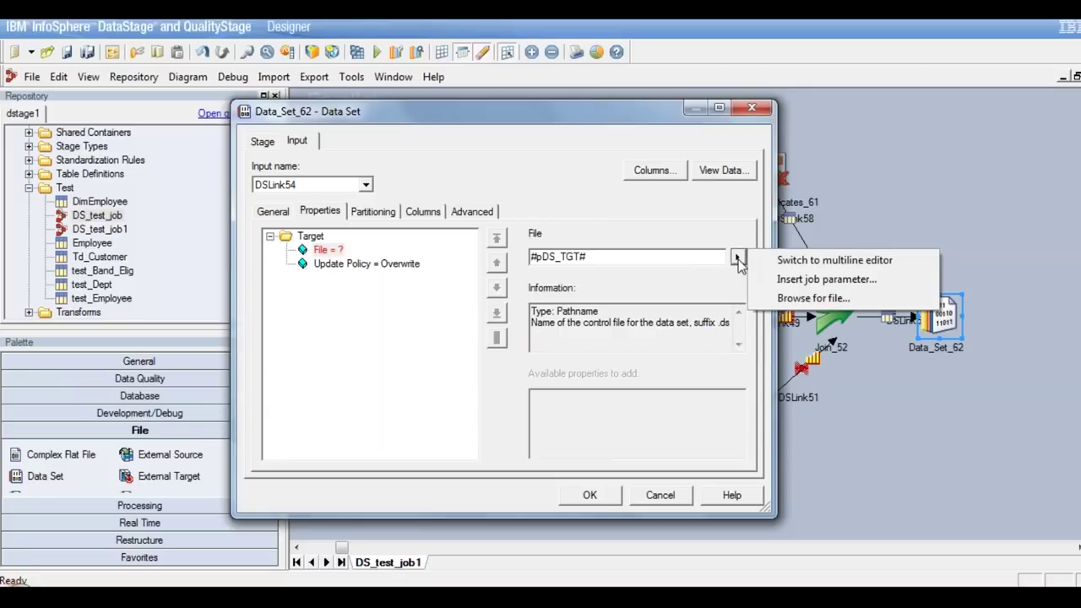
pyautogui.click(816, 282)
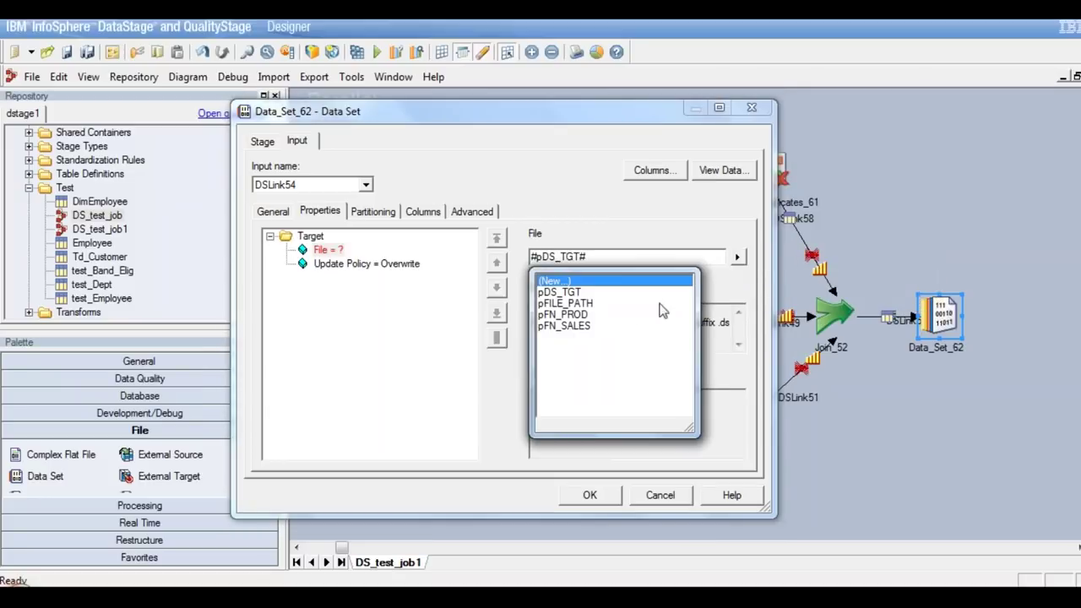
pyautogui.click(566, 303)
# Append the pDS_TGT job parameter to the target File path so it reads #pFILE_PATH##pDS_TGT#
pyautogui.click(623, 255)
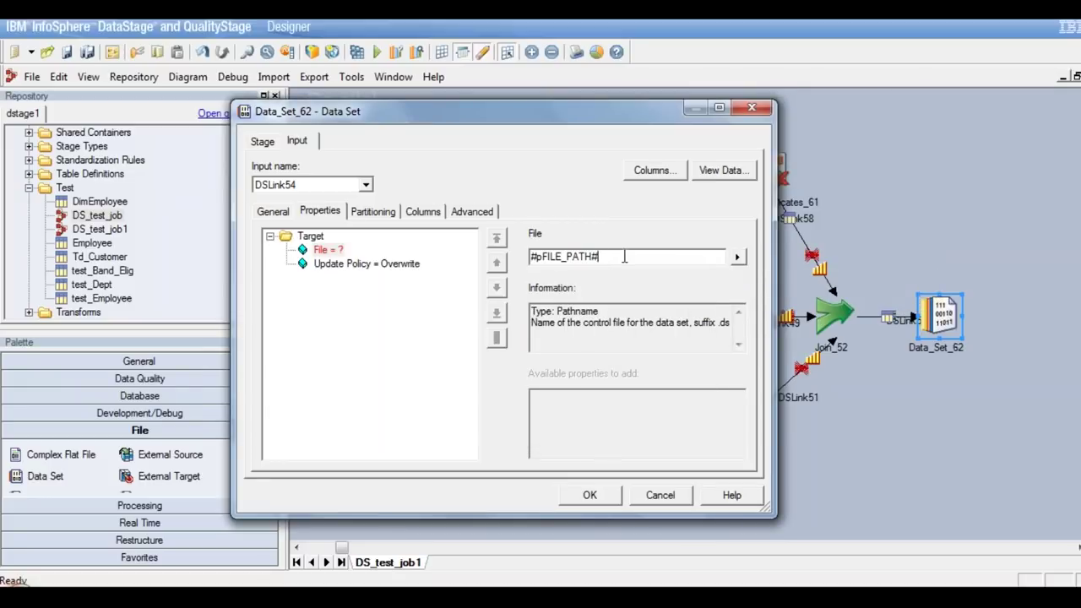
pyautogui.click(738, 257)
pyautogui.click(849, 279)
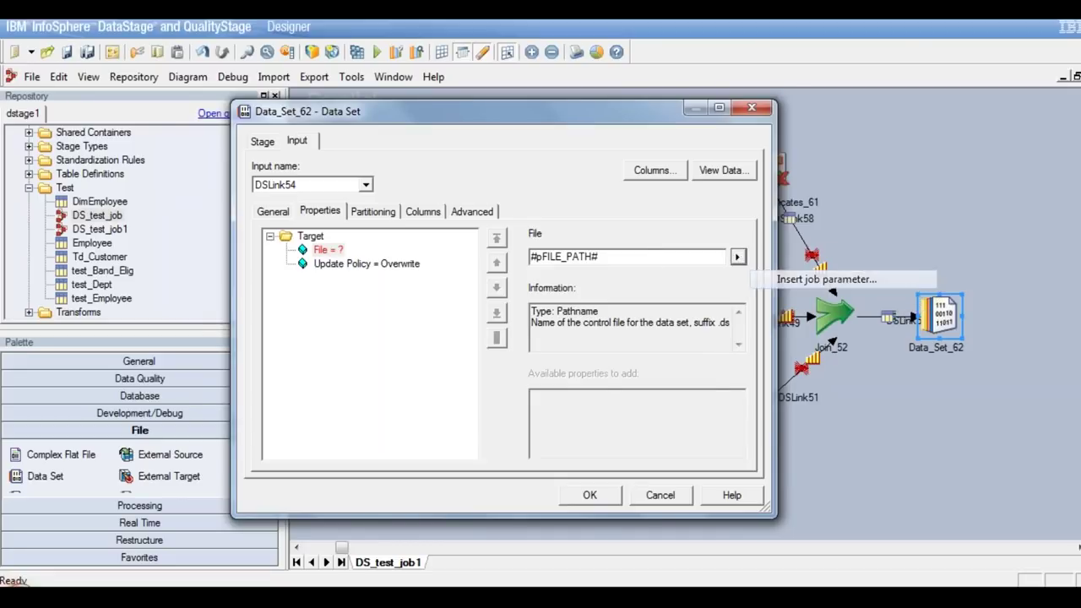
pyautogui.click(581, 291)
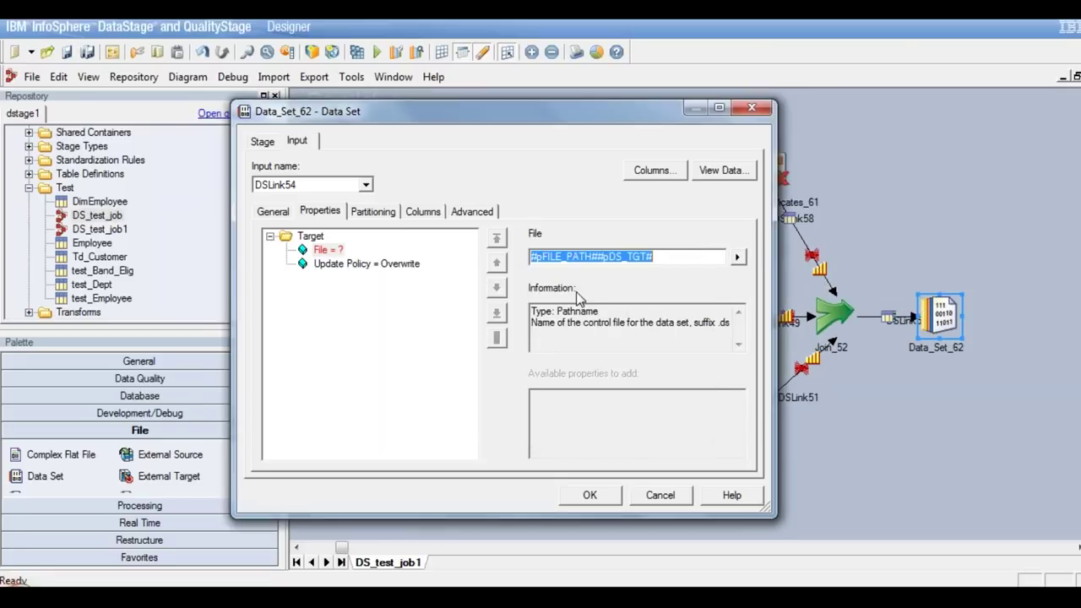
# Review the Data Set's update policy and input columns, and accept the stage settings
pyautogui.click(370, 263)
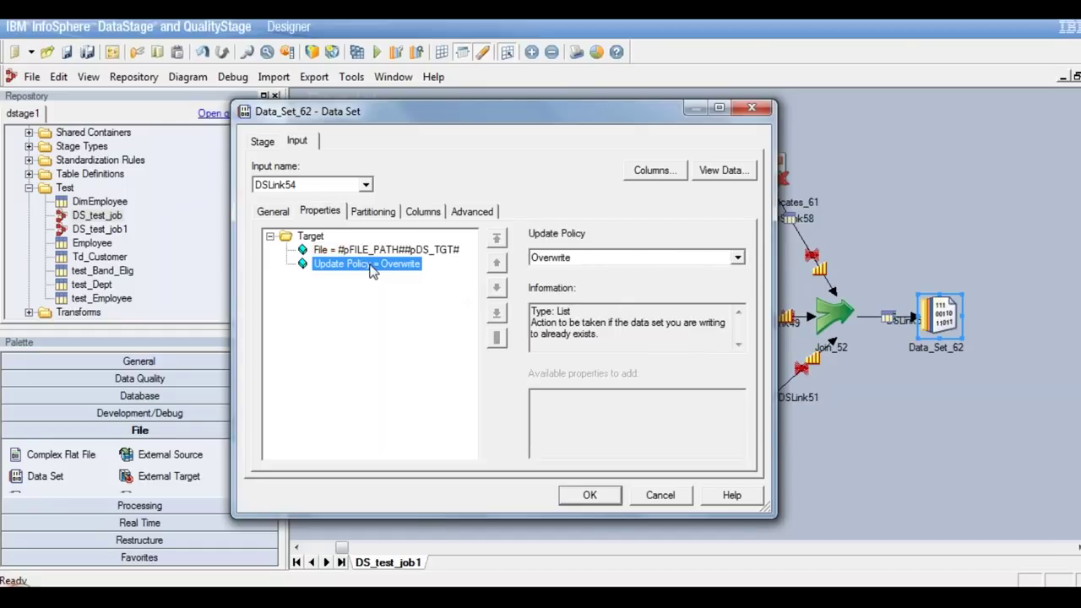
pyautogui.click(425, 212)
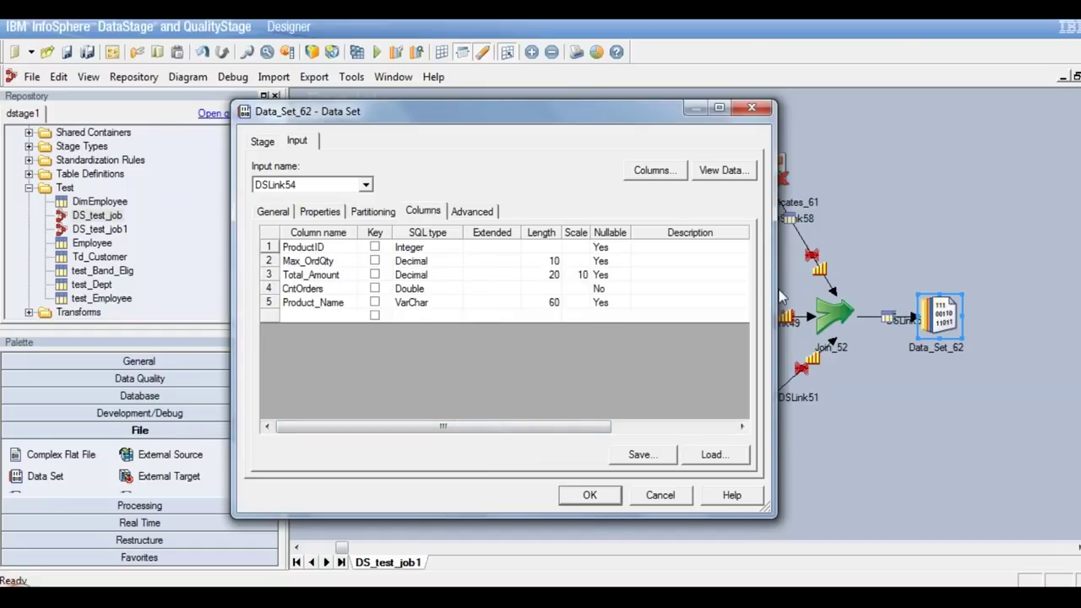
pyautogui.click(589, 495)
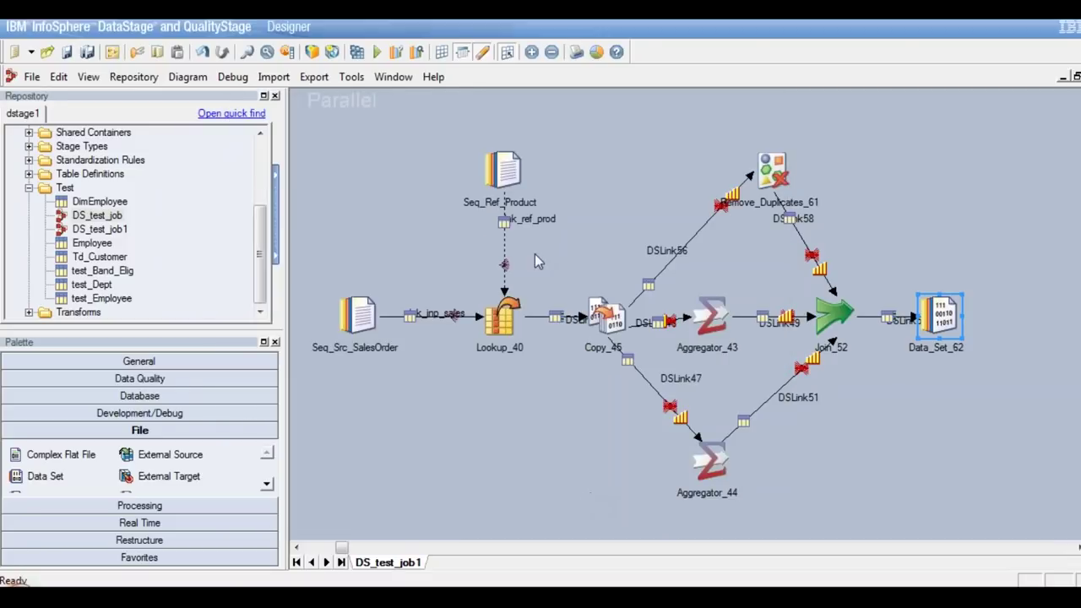
# Save and compile DS_test_job1, and run it with the parameter values listed in its run options
pyautogui.click(357, 52)
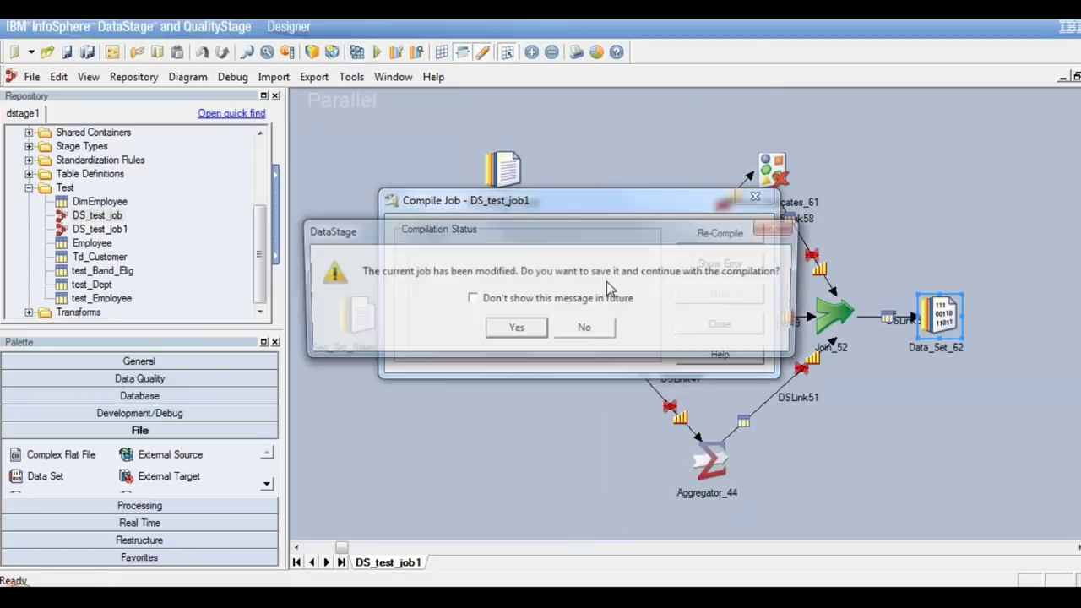
pyautogui.click(515, 329)
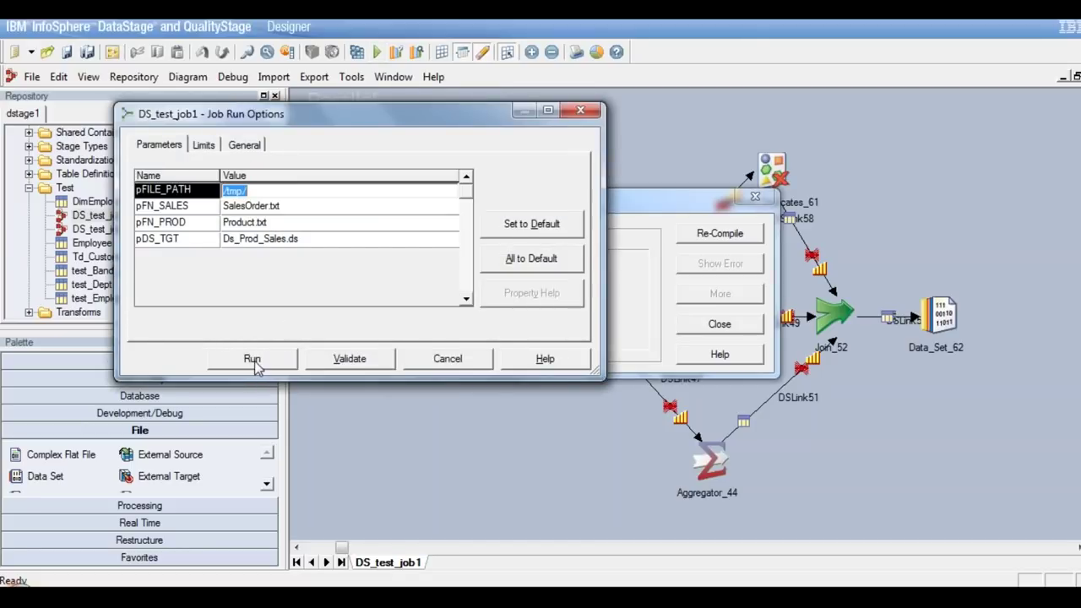
pyautogui.click(255, 359)
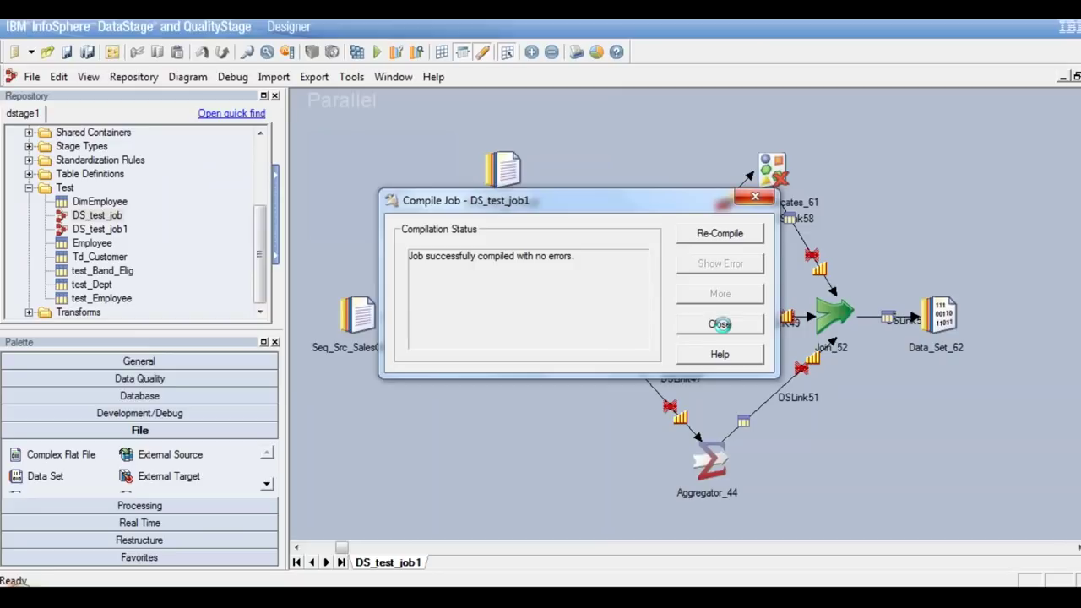
# Dismiss the compile results and move the lnk_inp_sales and lnk_ref_prod labels clear of their links
pyautogui.click(719, 323)
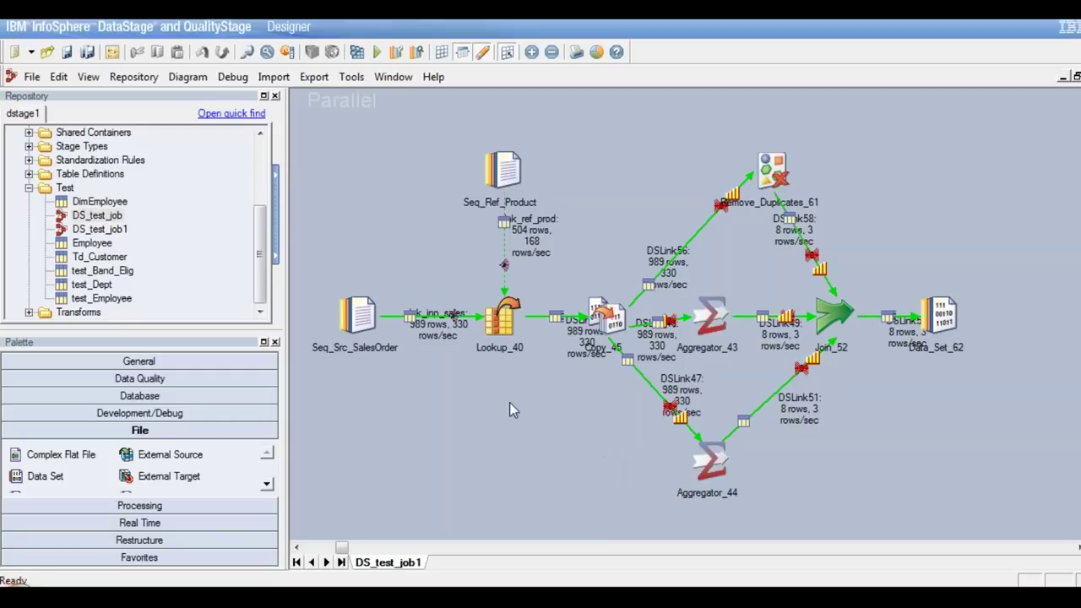
pyautogui.click(428, 335)
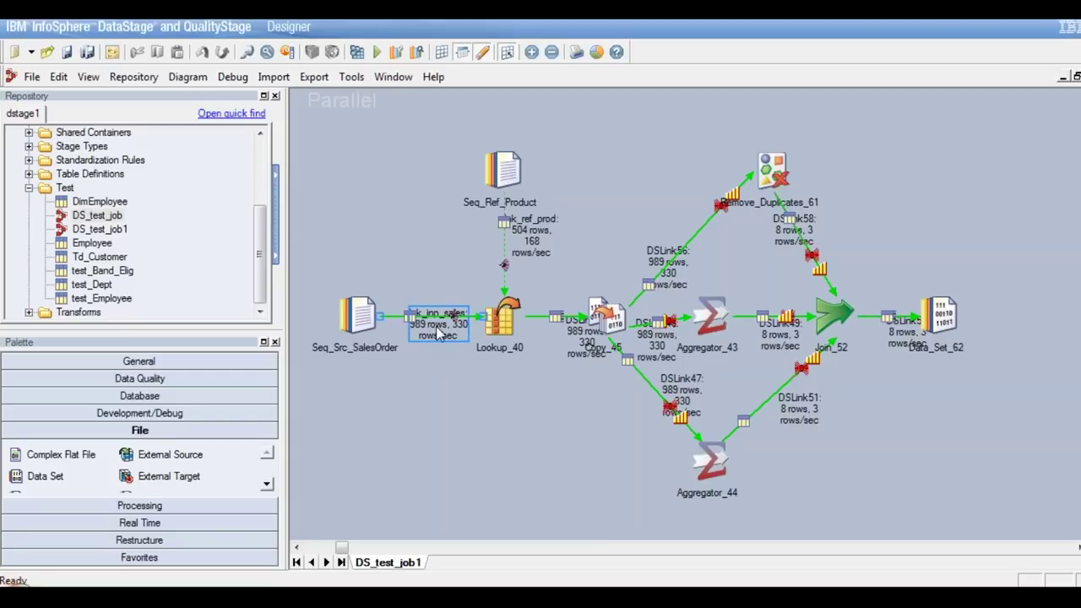
pyautogui.moveTo(437, 335); pyautogui.dragTo(432, 352)
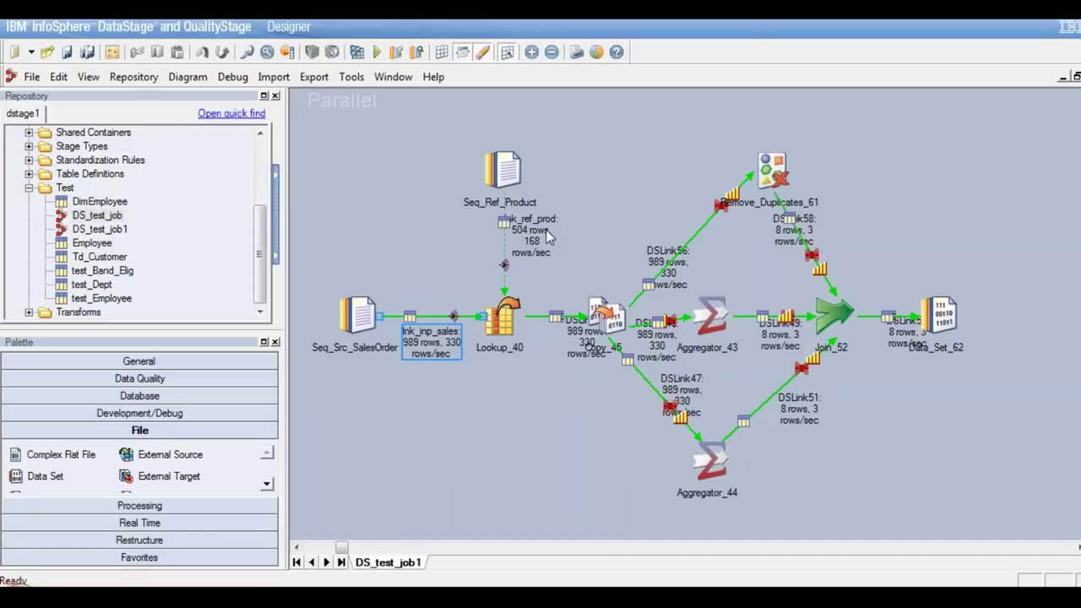
pyautogui.moveTo(538, 240); pyautogui.dragTo(546, 241)
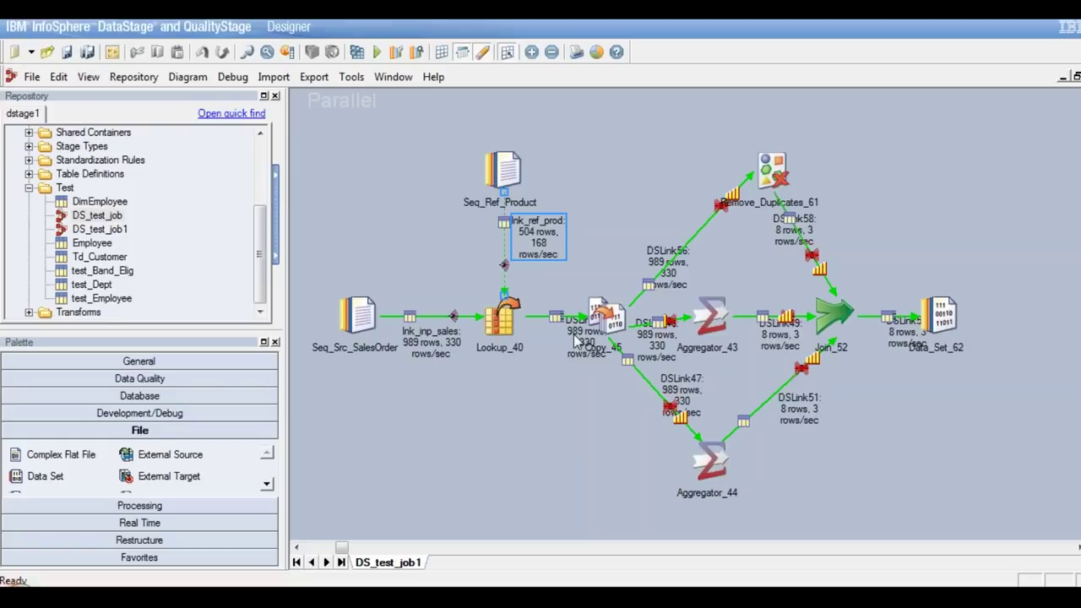
# Check the row counts on the links leaving both Aggregators and Remove_Duplicates_61, moving the DSLink58 label clear of its link
pyautogui.click(601, 322)
pyautogui.click(712, 329)
pyautogui.click(779, 345)
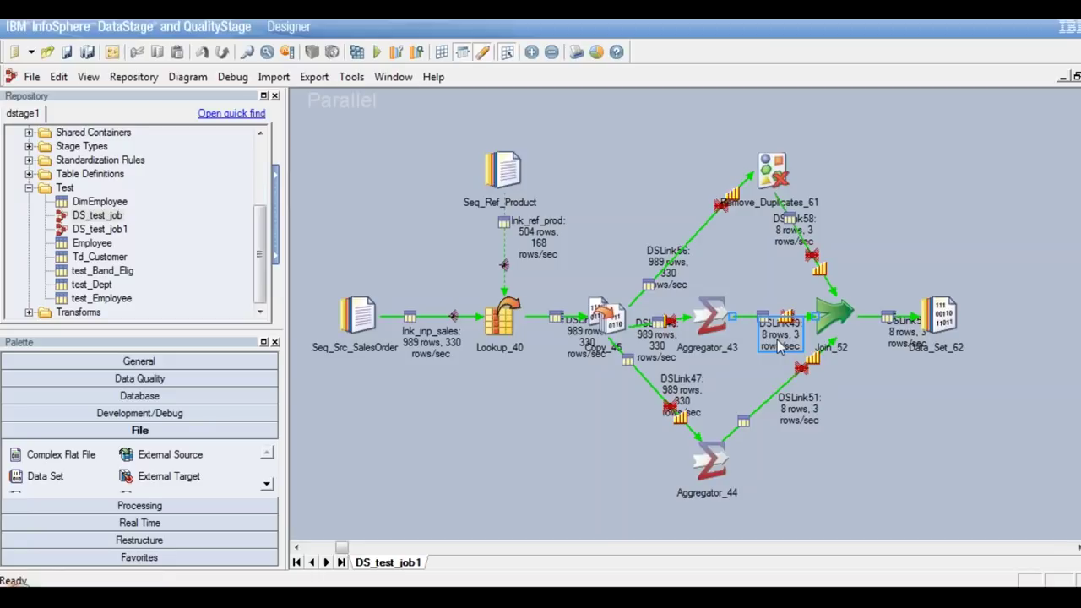
pyautogui.click(724, 474)
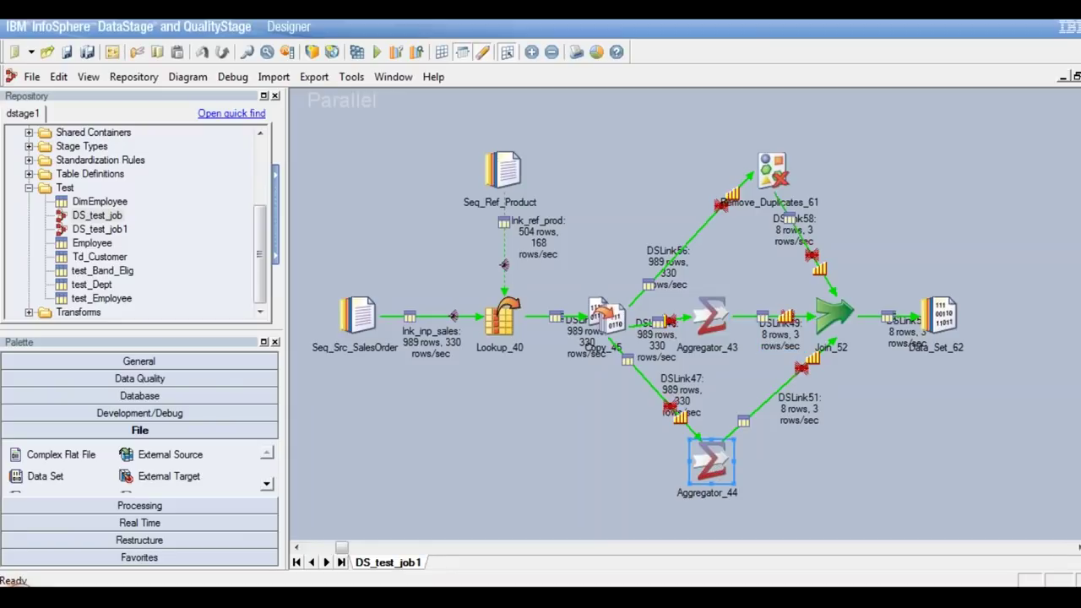
pyautogui.click(799, 416)
pyautogui.click(775, 173)
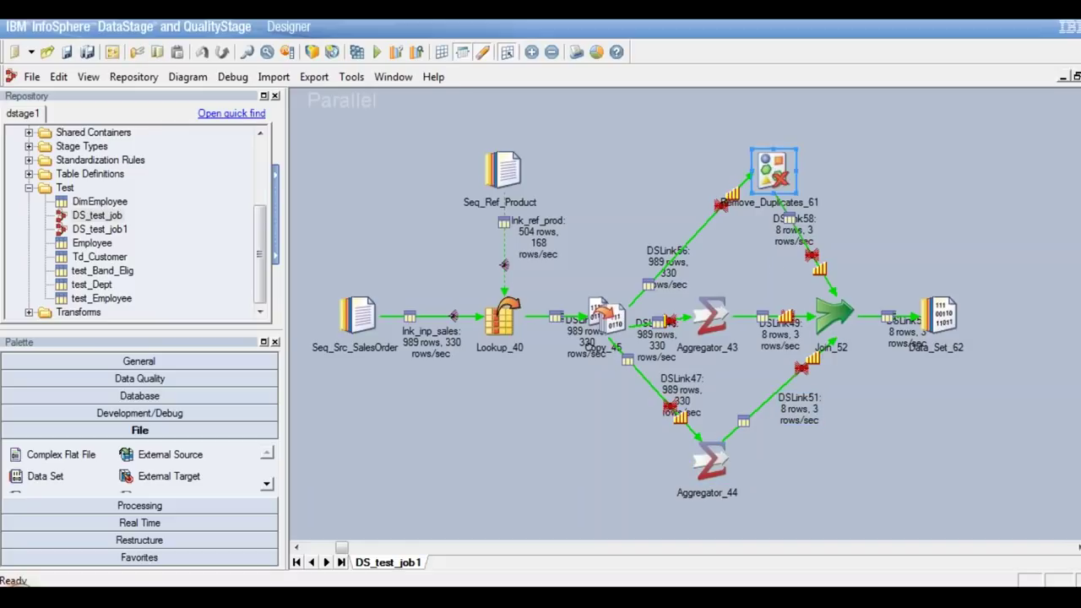
pyautogui.click(808, 227)
pyautogui.moveTo(809, 226); pyautogui.dragTo(843, 218)
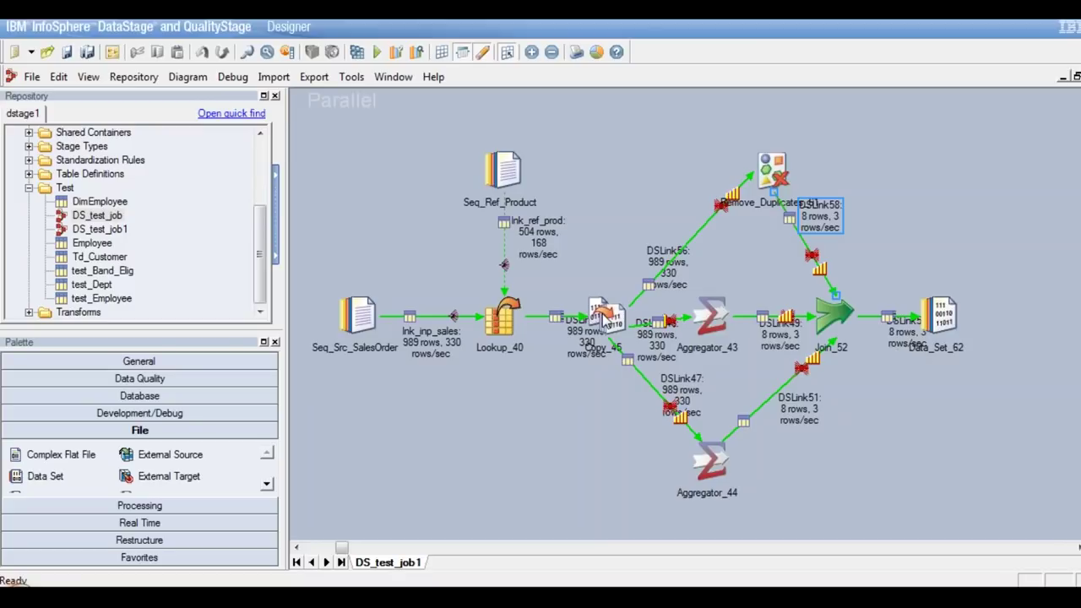
# View the DSLink54 data of Data_Set_62 with pFILE_PATH /tmp/, pDS_TGT Ds_Prod_Sales.ds and 100 rows to display
pyautogui.click(940, 321)
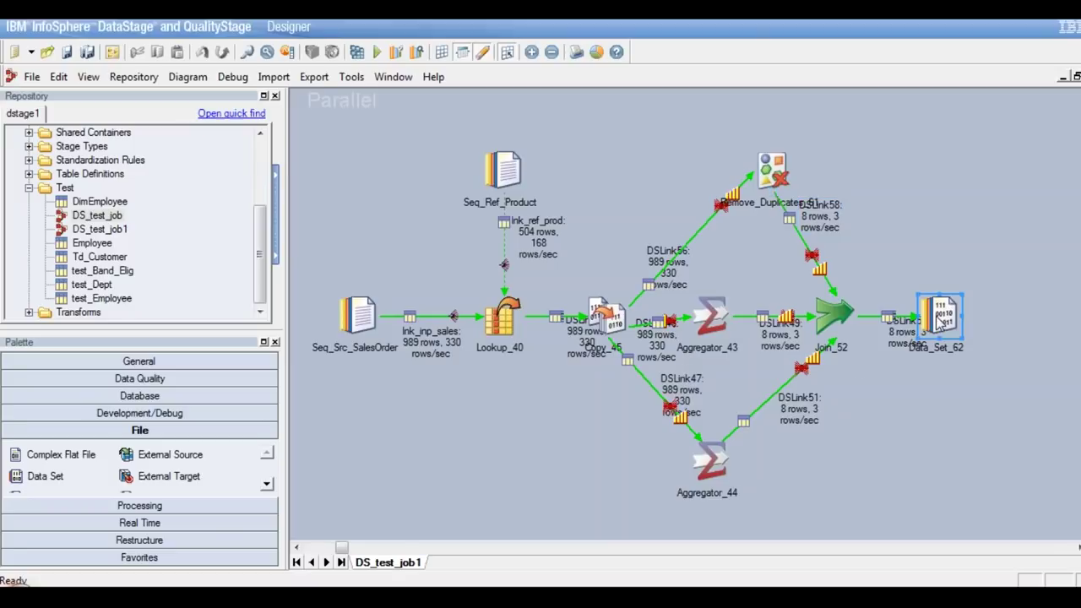
pyautogui.rightClick(940, 321)
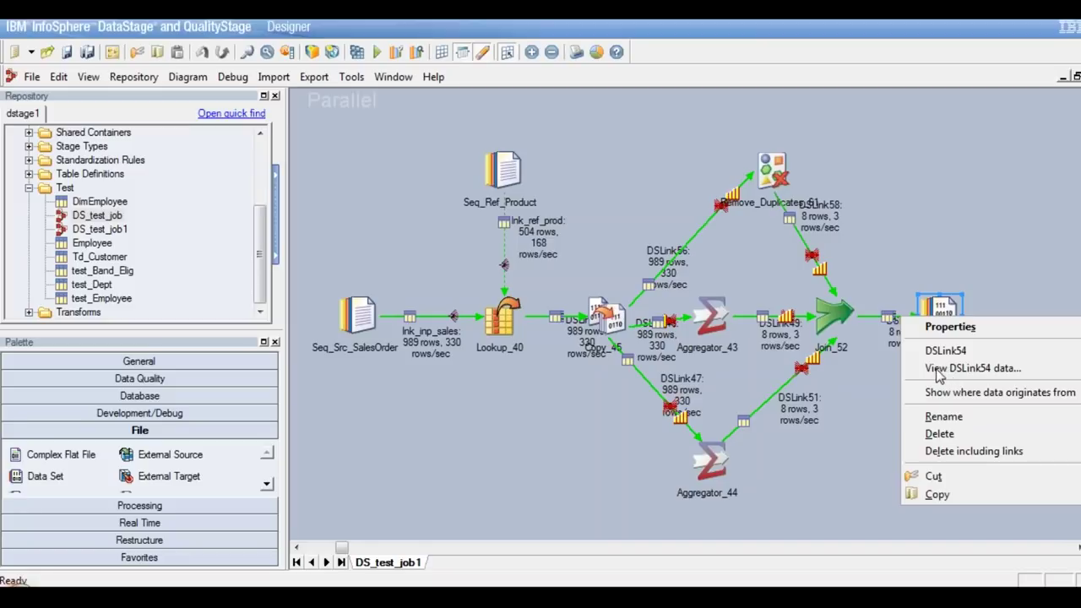
pyautogui.click(939, 372)
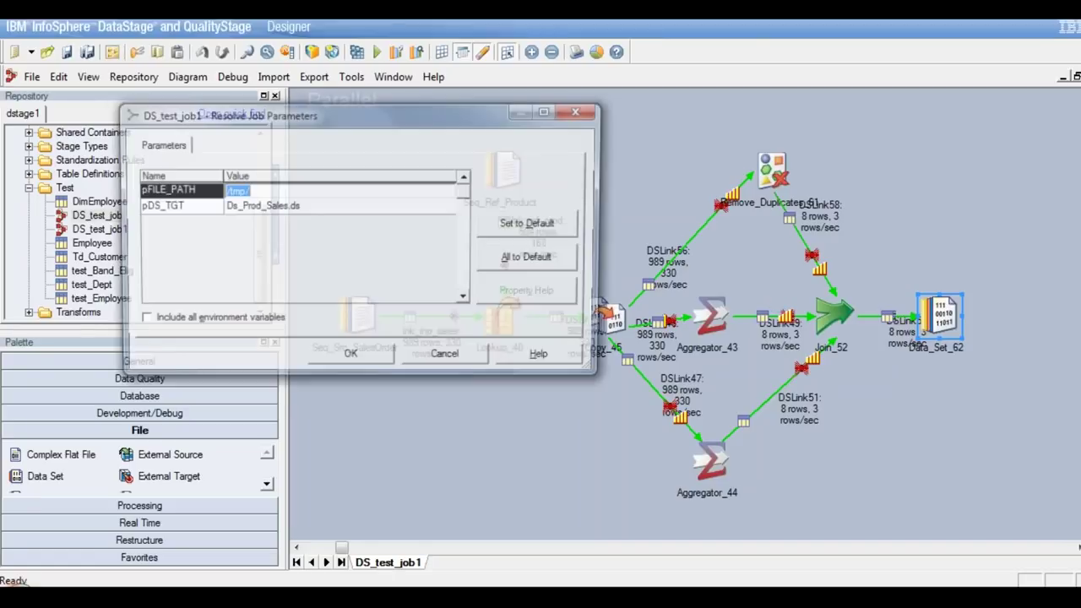
pyautogui.click(369, 361)
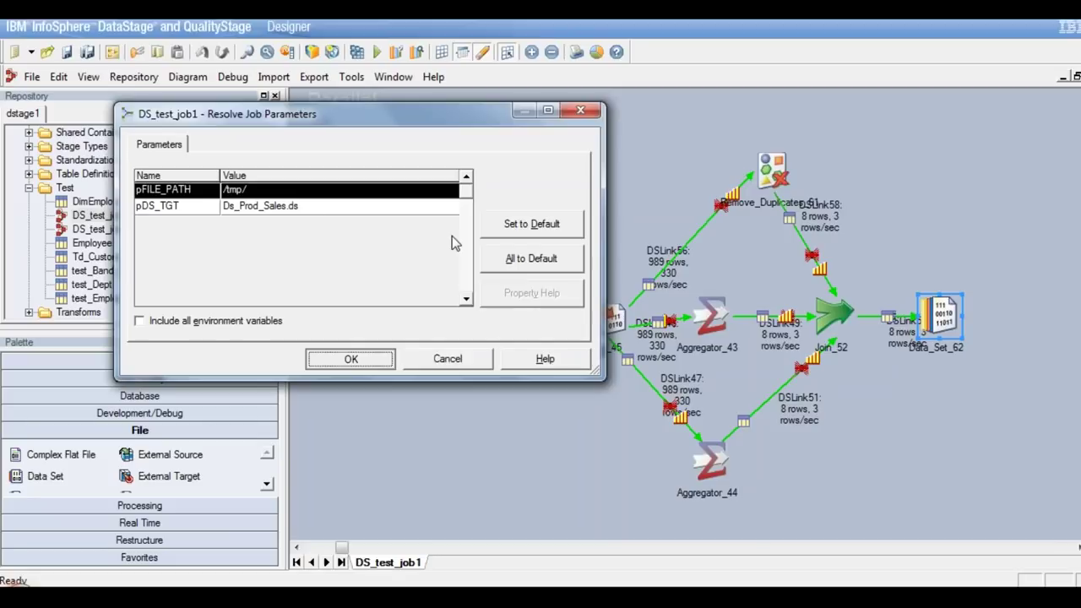
pyautogui.click(371, 361)
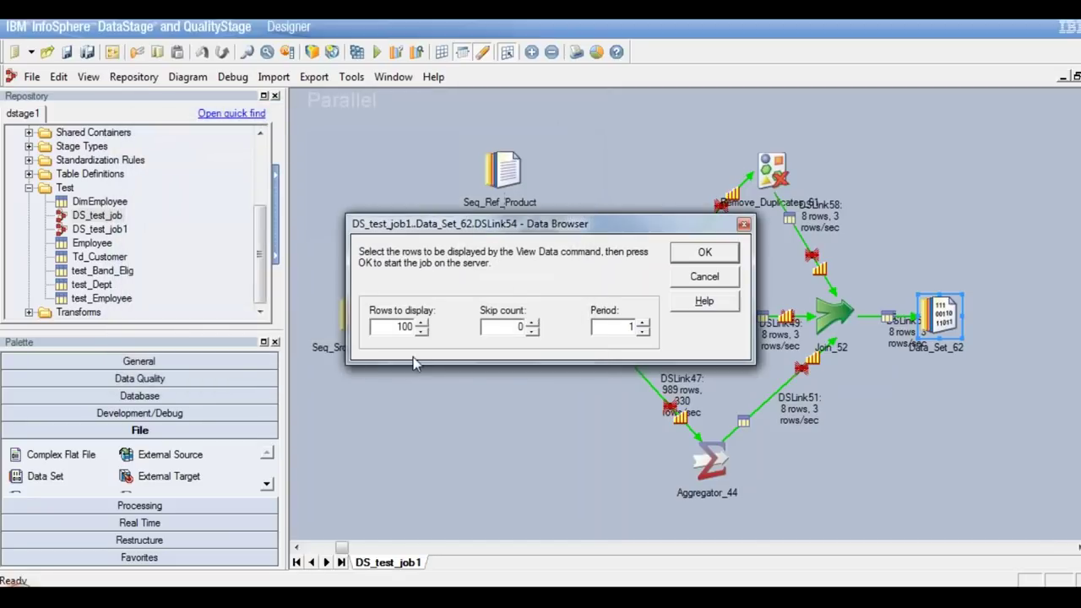
pyautogui.click(715, 255)
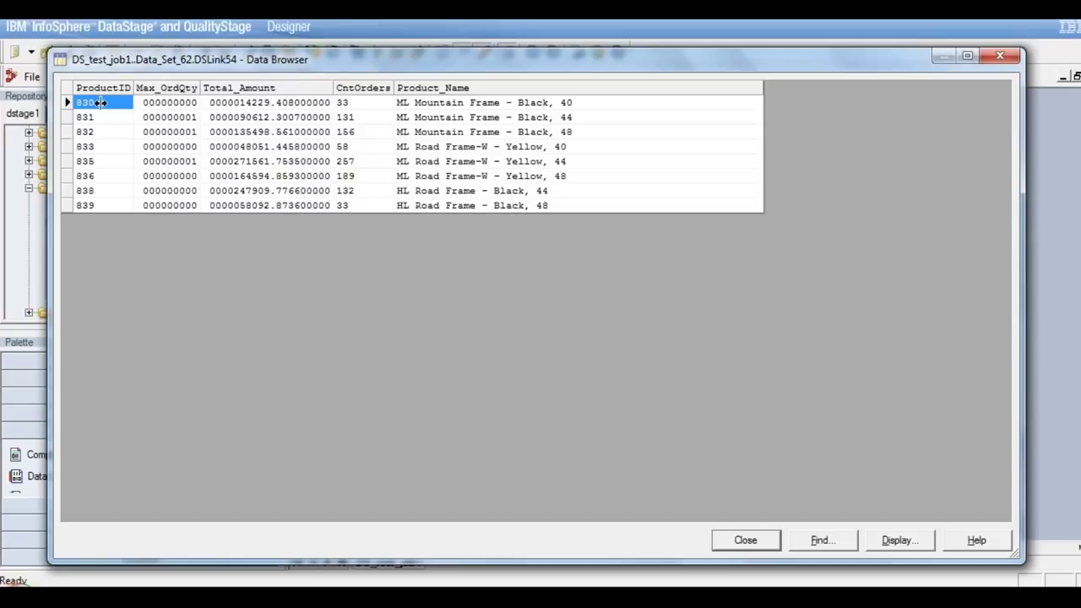
# Widen the Max_OrdQty and Total_Amount columns of the displayed data so their full values can be read
pyautogui.moveTo(201, 88); pyautogui.dragTo(269, 88)
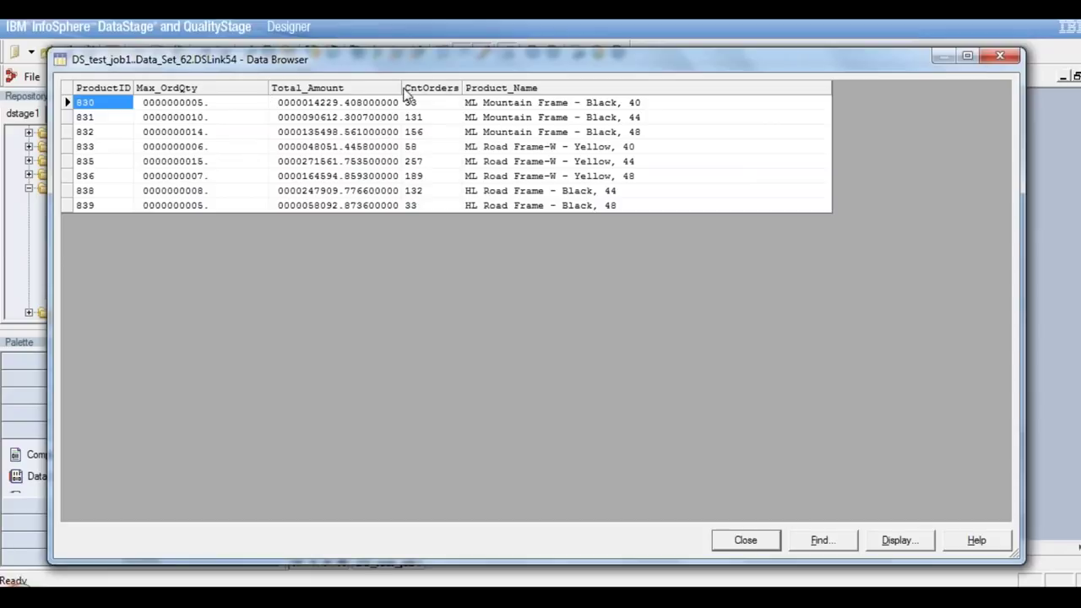
pyautogui.moveTo(403, 90); pyautogui.dragTo(437, 88)
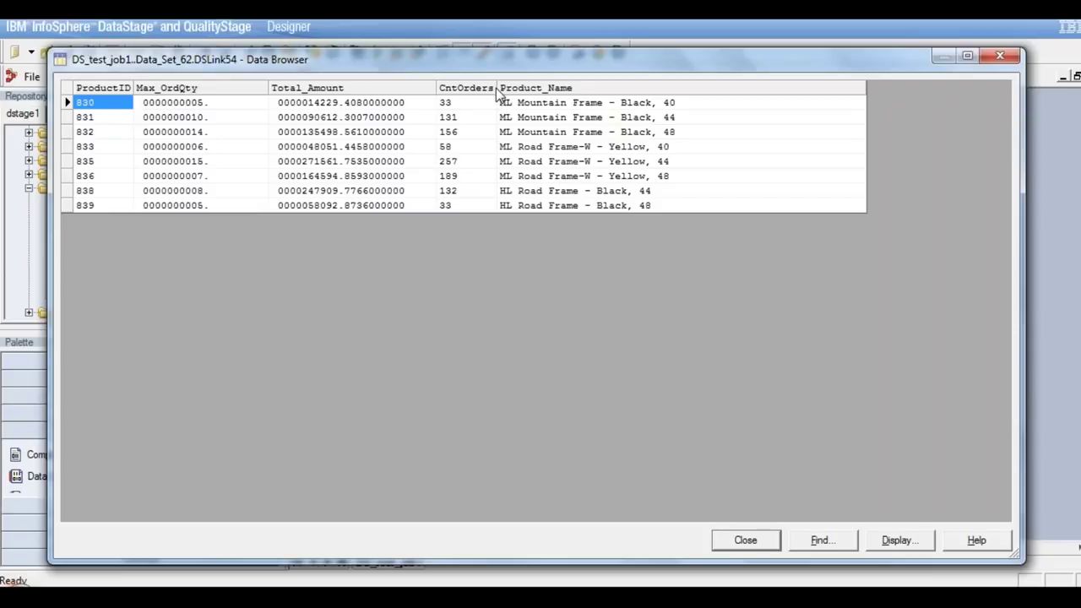
pyautogui.press('Escape')
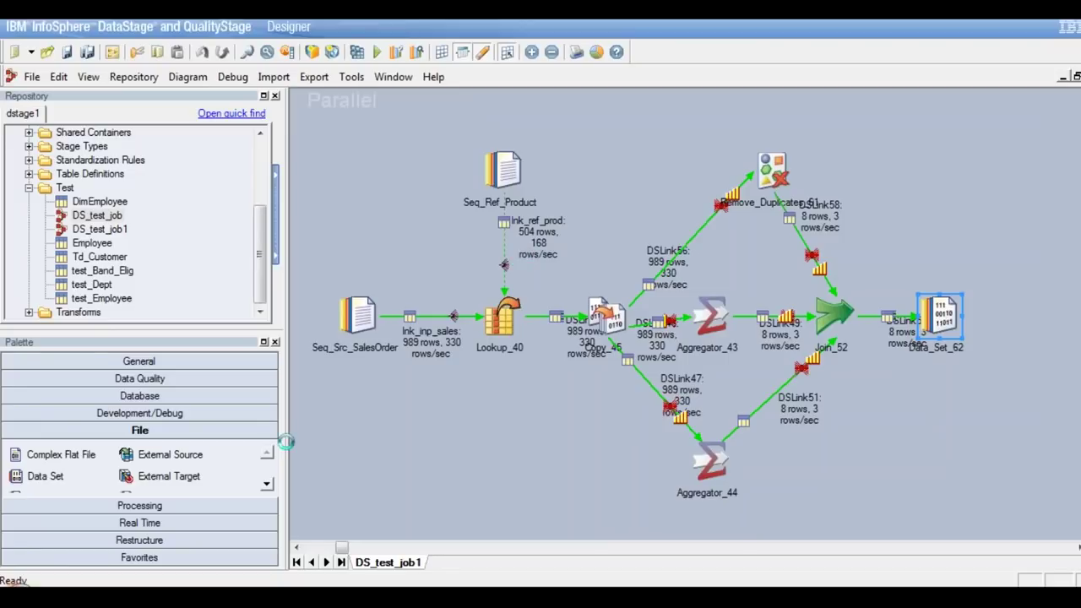
# Compare the data set rows with the expected report Final_Rep.jpg in Windows Photo Viewer, return to DataStage Designer and close the Data Browser
pyautogui.moveTo(227, 598)
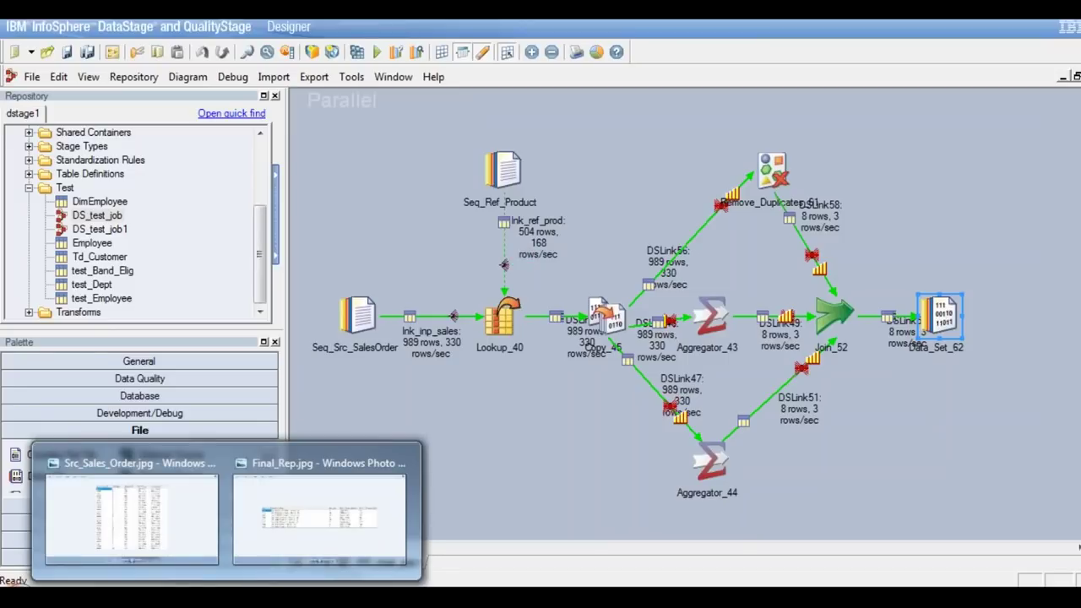
pyautogui.click(283, 532)
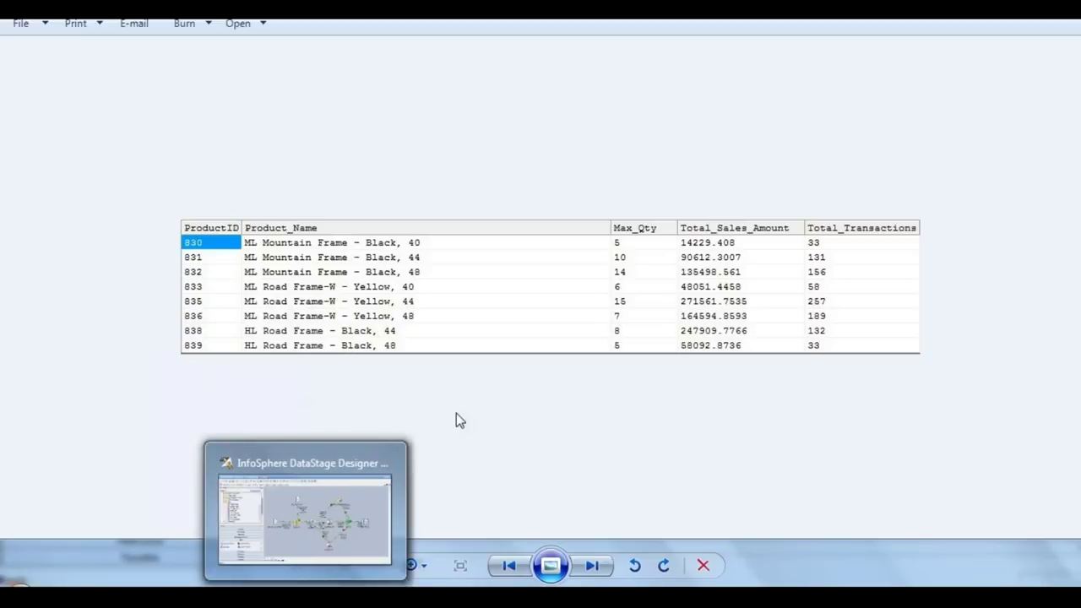
pyautogui.click(320, 528)
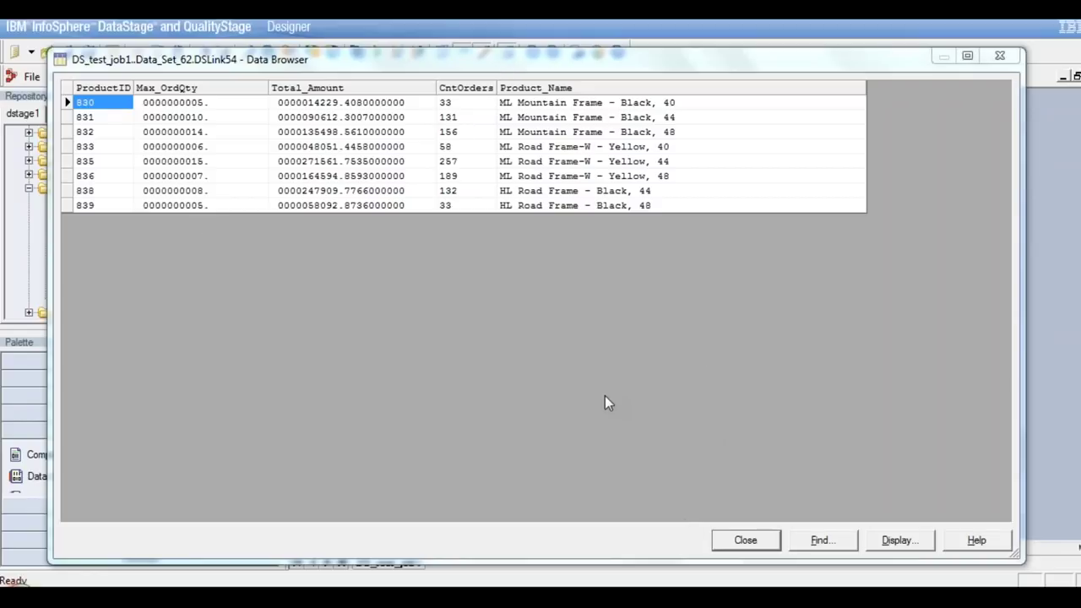
pyautogui.moveTo(229, 585)
pyautogui.click(309, 535)
pyautogui.click(345, 103)
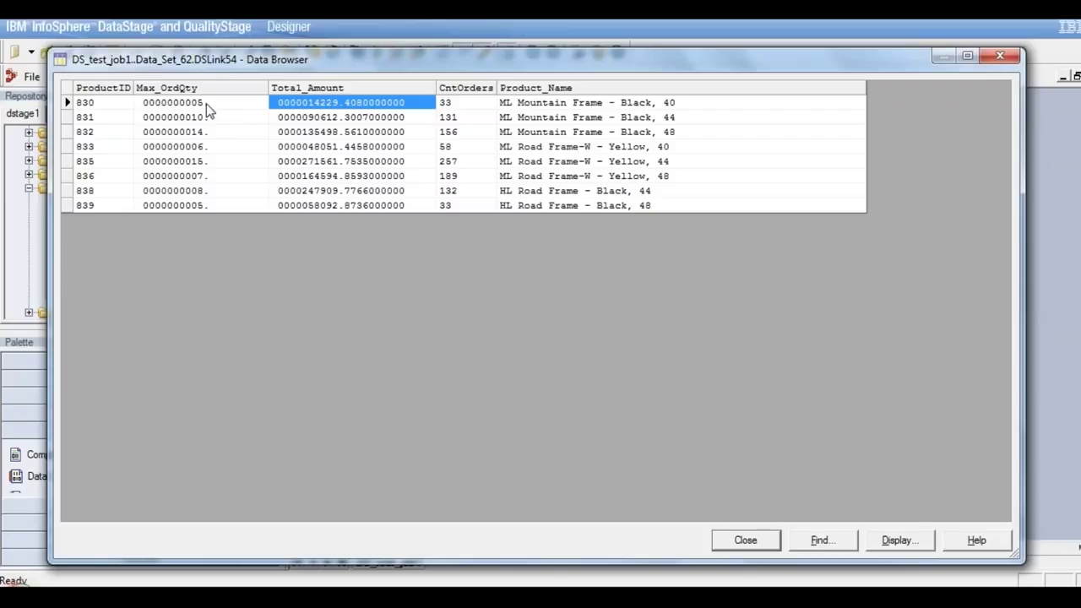
pyautogui.click(757, 546)
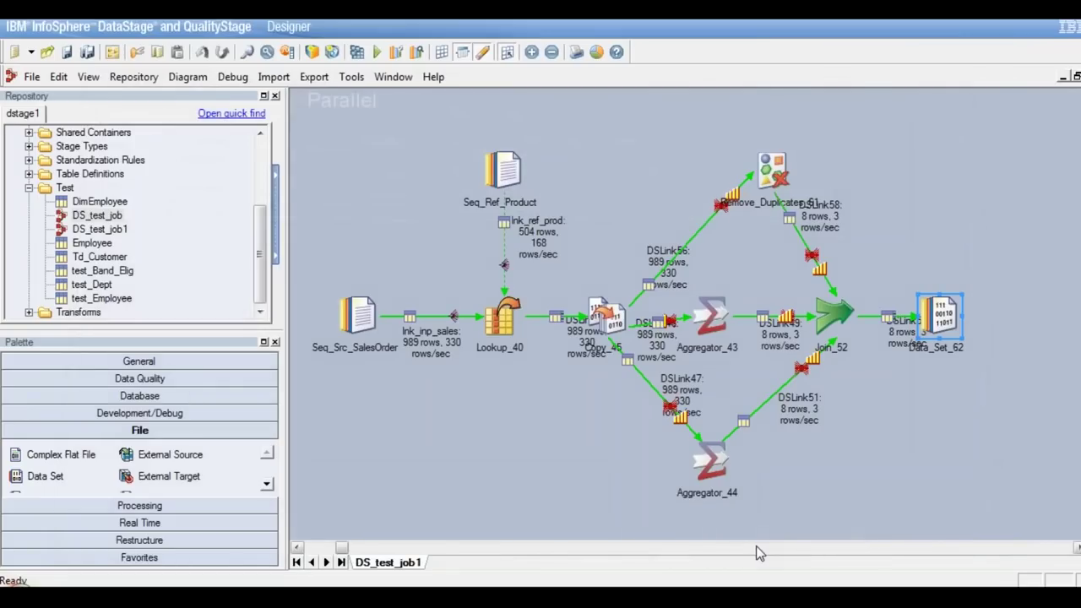